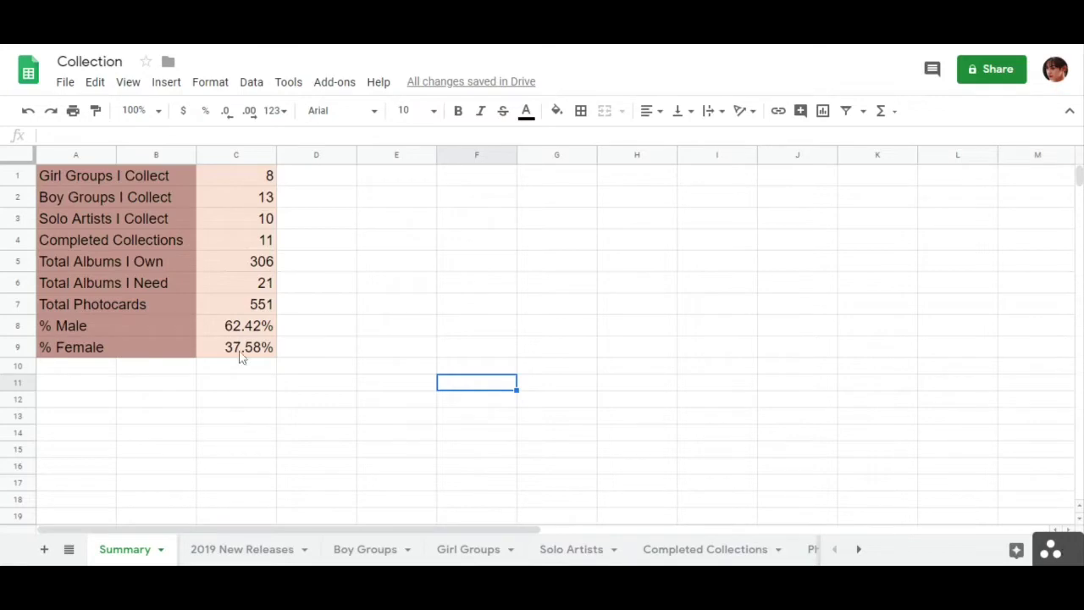
# Step: Open the 2019 New Releases sheet and look through the artist choices for the first January release, keeping Chungha
pyautogui.click(242, 549)
pyautogui.scroll(10, 254, 423)
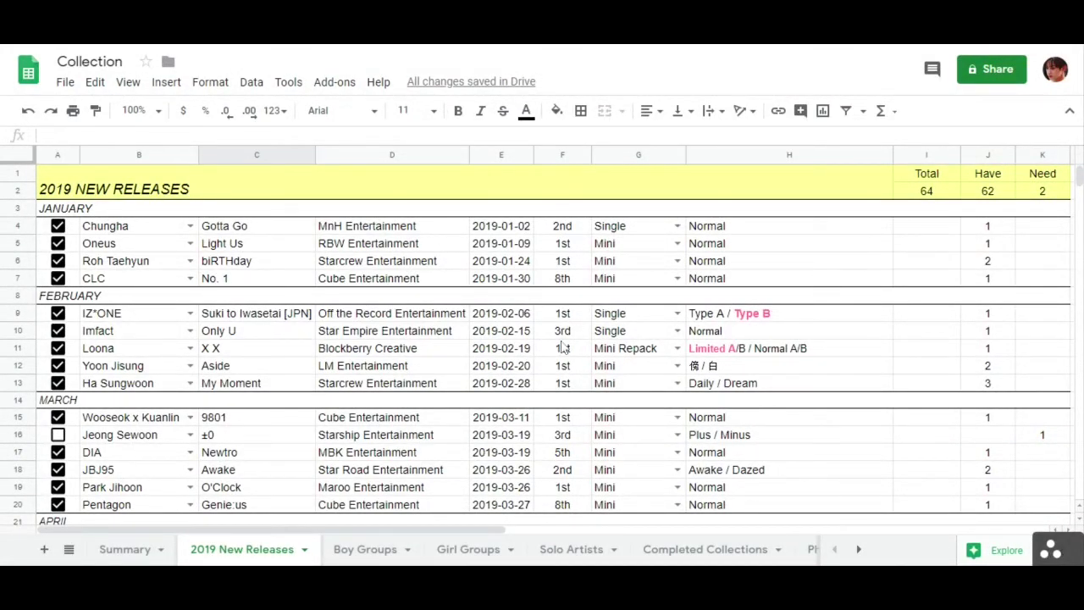
pyautogui.click(142, 235)
pyautogui.click(190, 226)
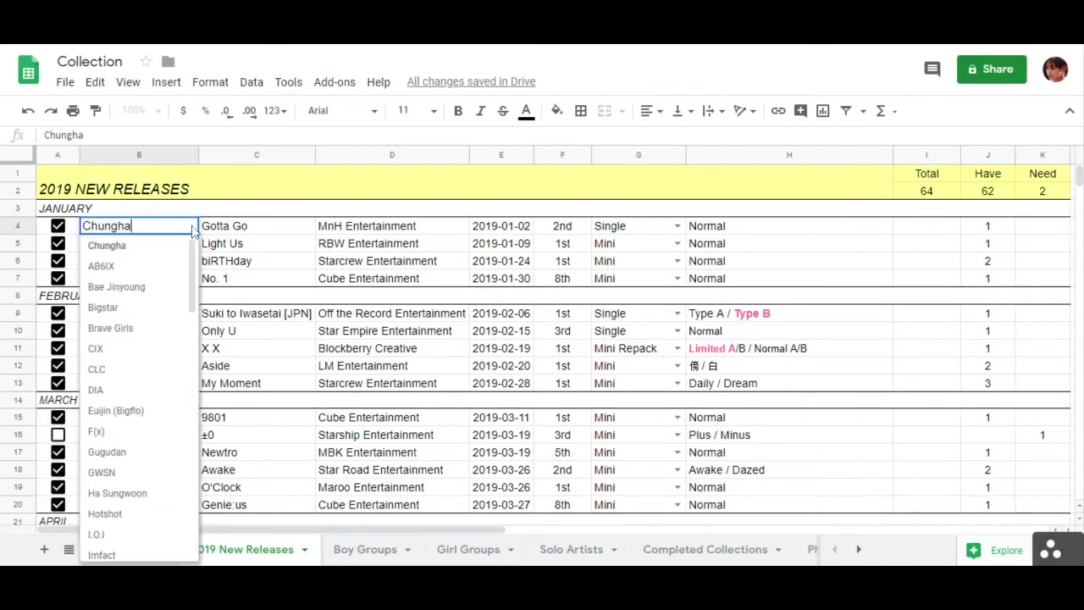
pyautogui.scroll(-10, 179, 295)
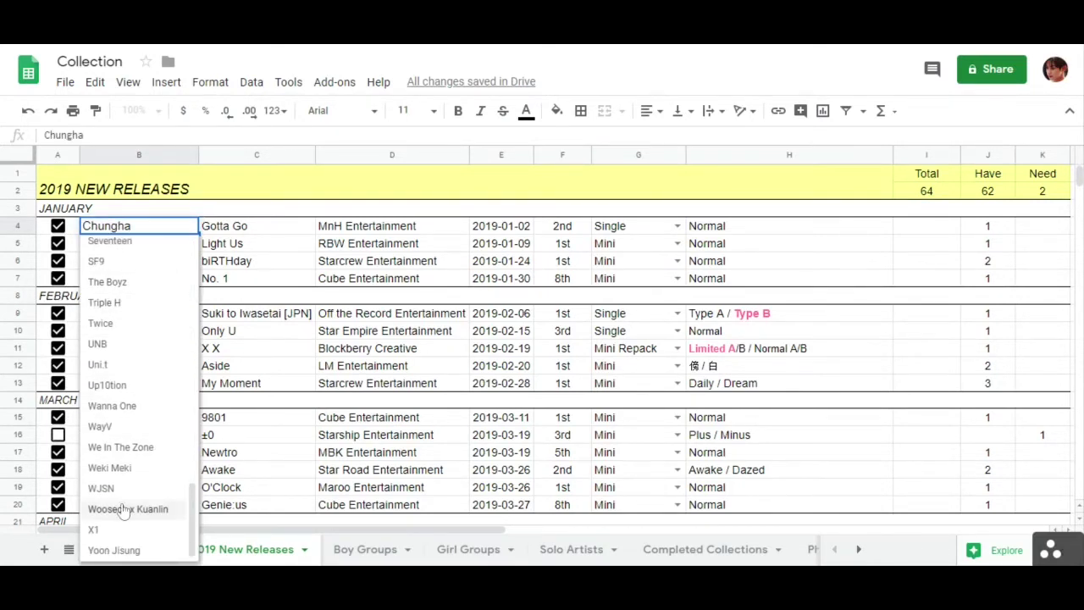
pyautogui.scroll(10, 146, 529)
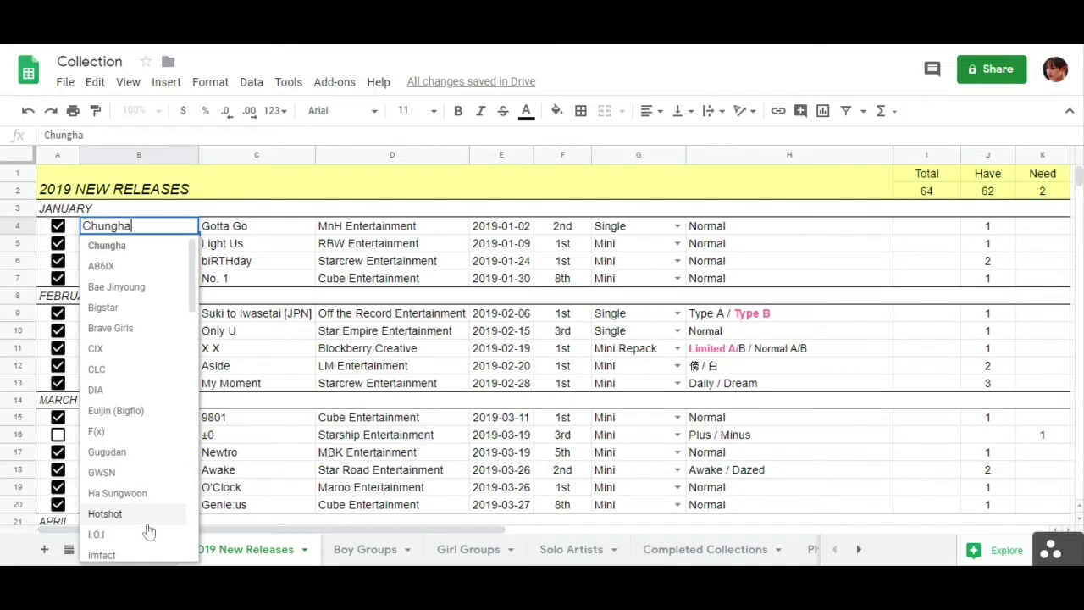
pyautogui.click(109, 246)
pyautogui.click(190, 226)
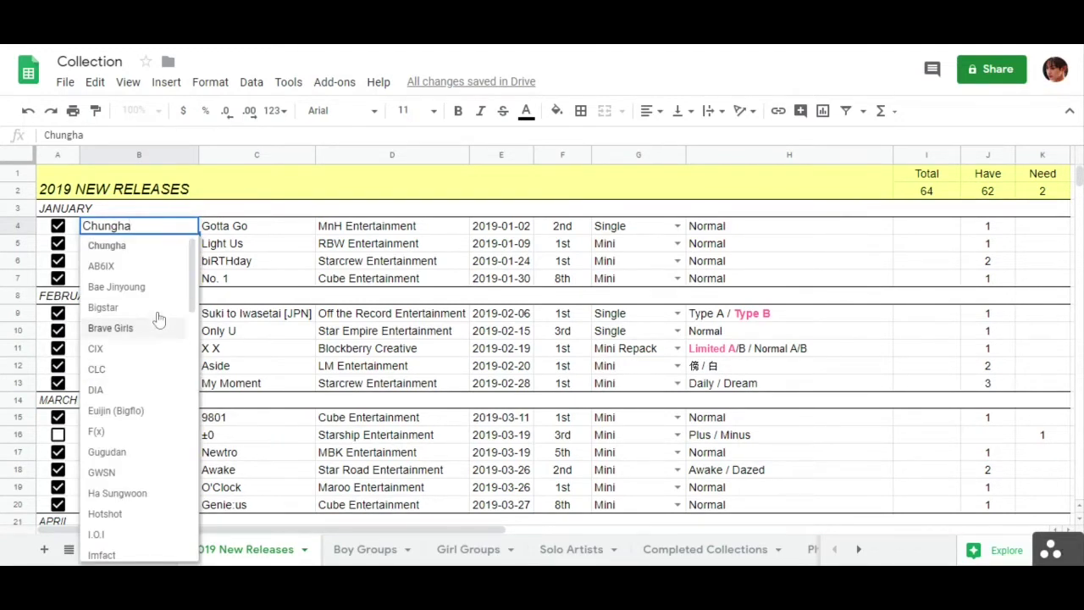
pyautogui.scroll(-8, 159, 301)
pyautogui.scroll(8, 164, 262)
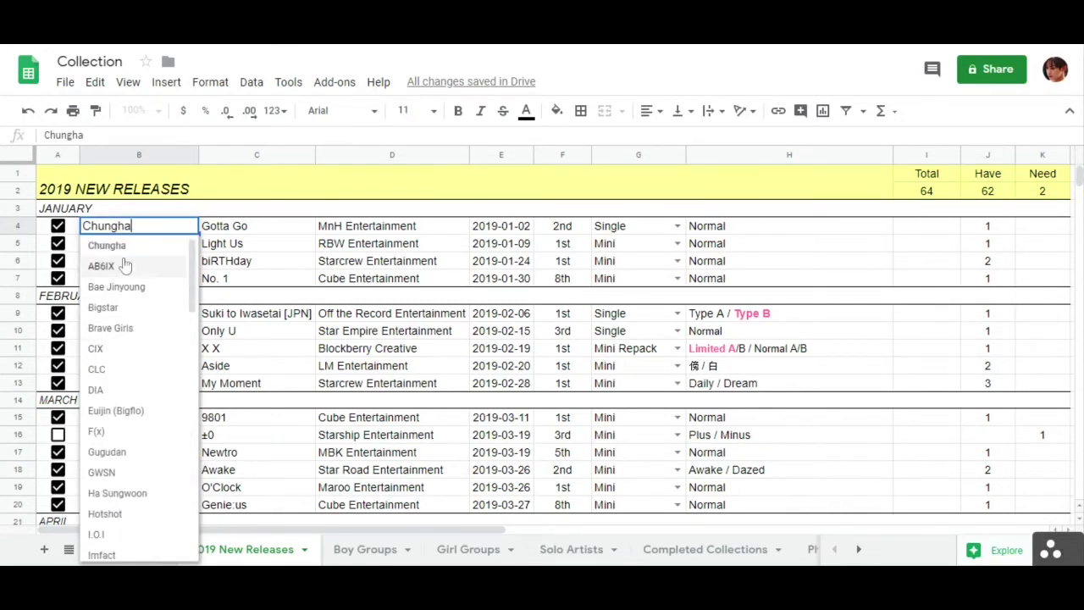
pyautogui.press('Escape')
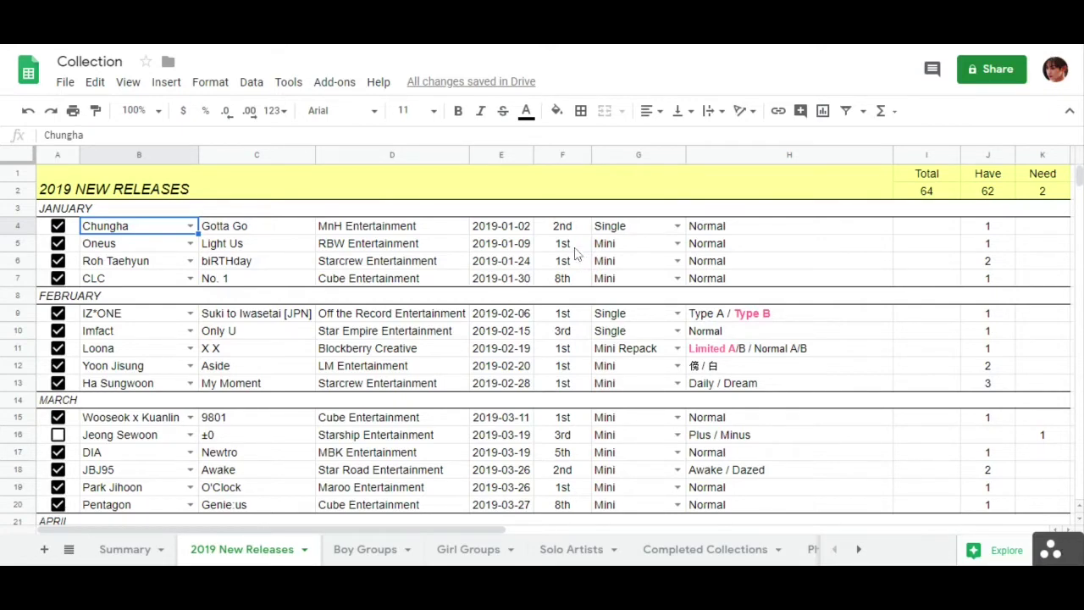
# Step: Review the 2019 releases month by month down to the empty rows after August, checking the ITZY release's checkbox cell on the way
pyautogui.scroll(-3, 230, 283)
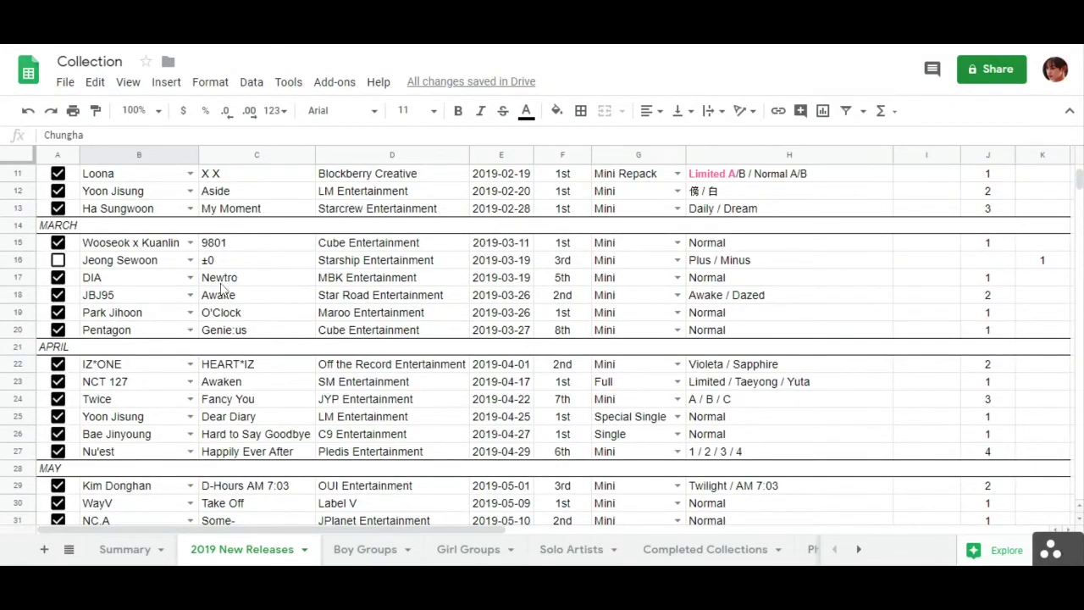
pyautogui.scroll(-2, 222, 289)
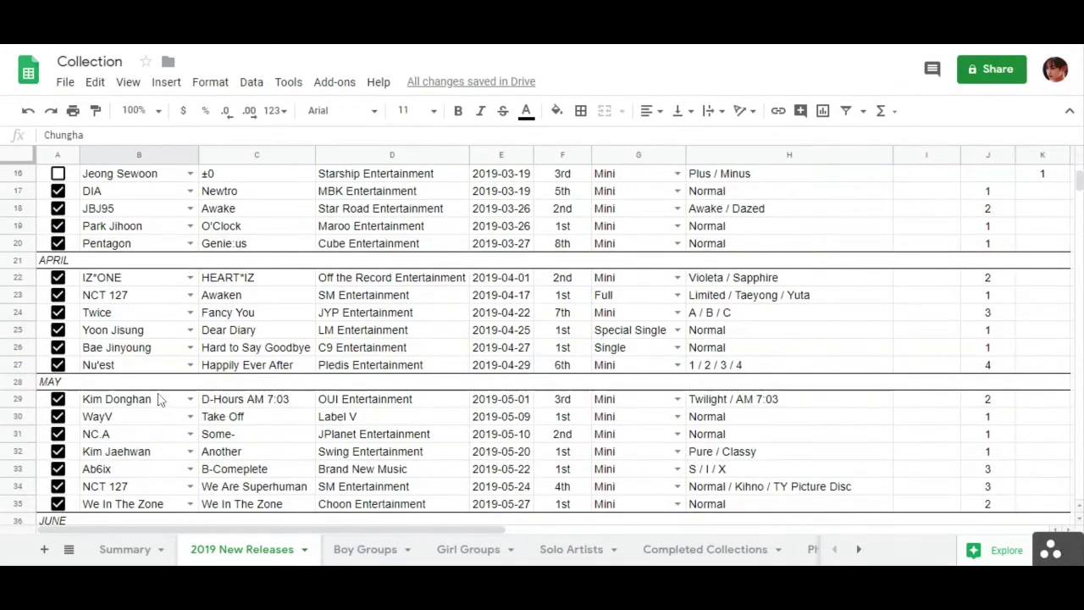
pyautogui.scroll(-2, 165, 354)
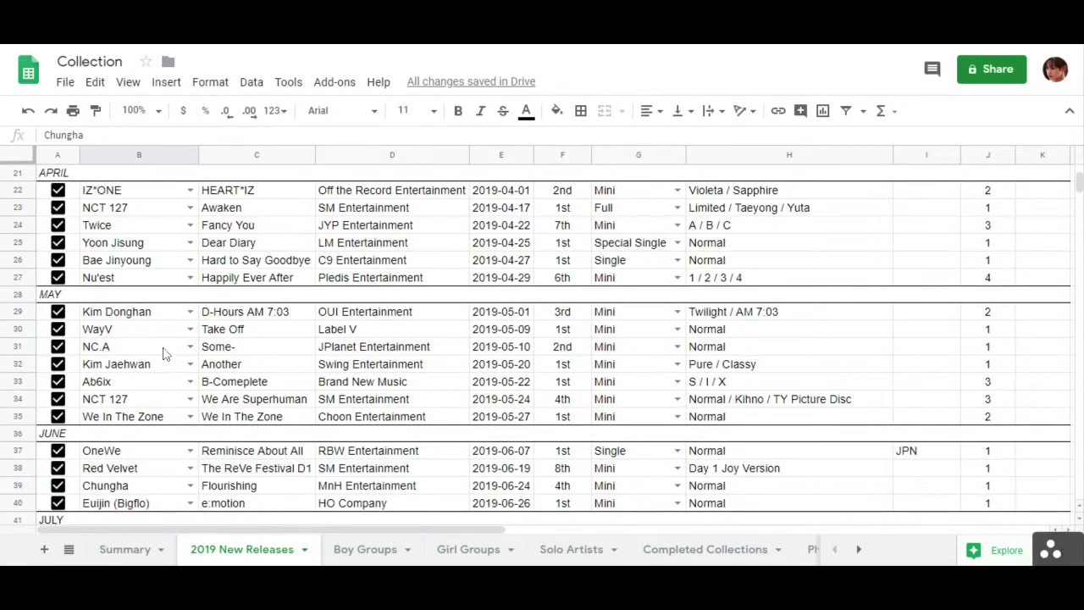
pyautogui.scroll(-6, 165, 354)
pyautogui.click(156, 419)
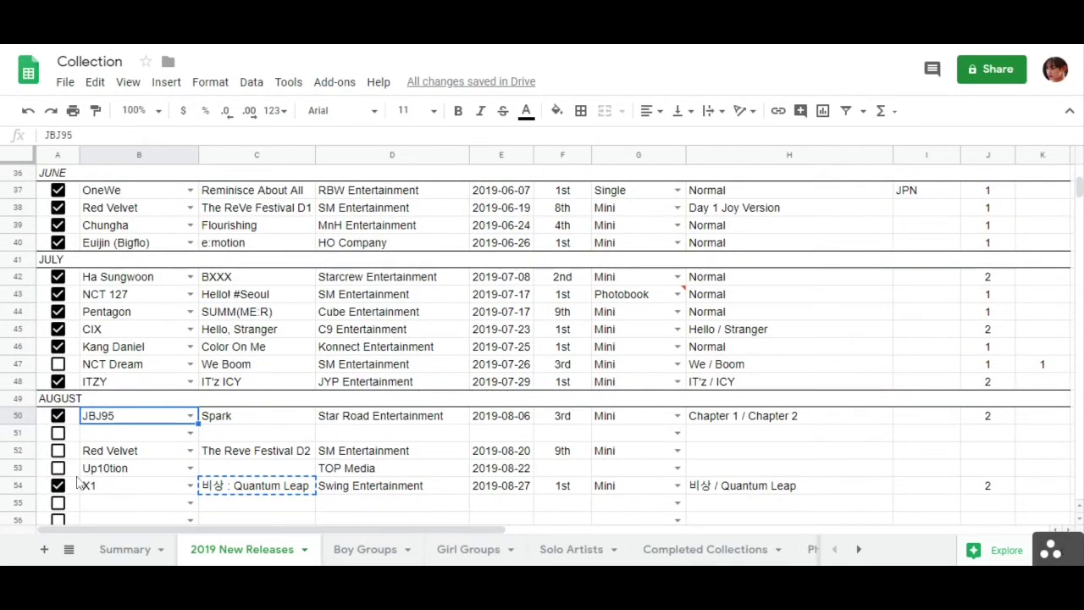
pyautogui.click(57, 381)
pyautogui.click(58, 381)
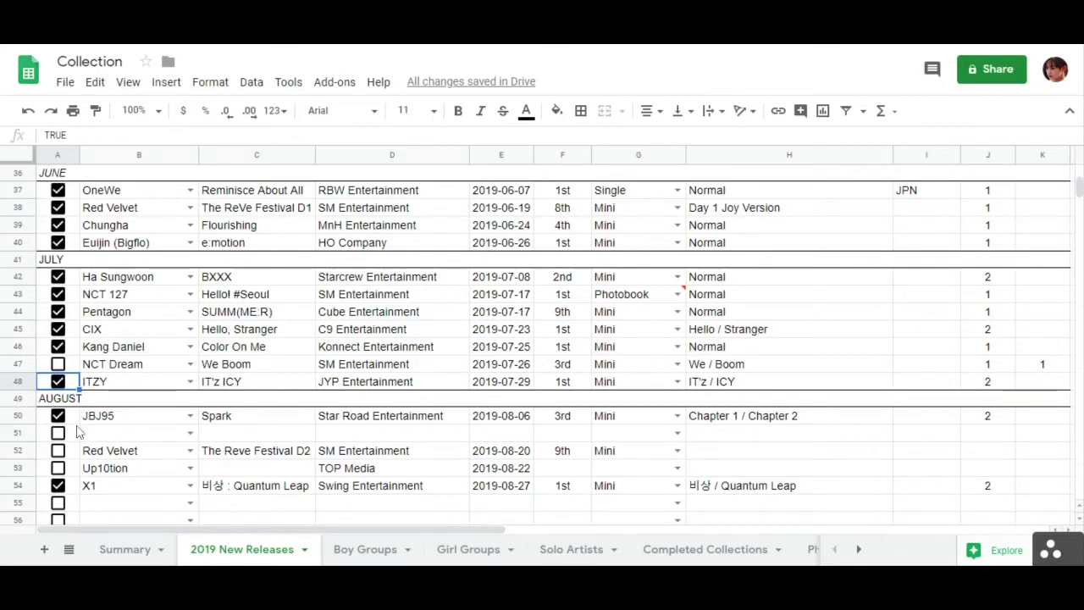
pyautogui.scroll(-4, 138, 421)
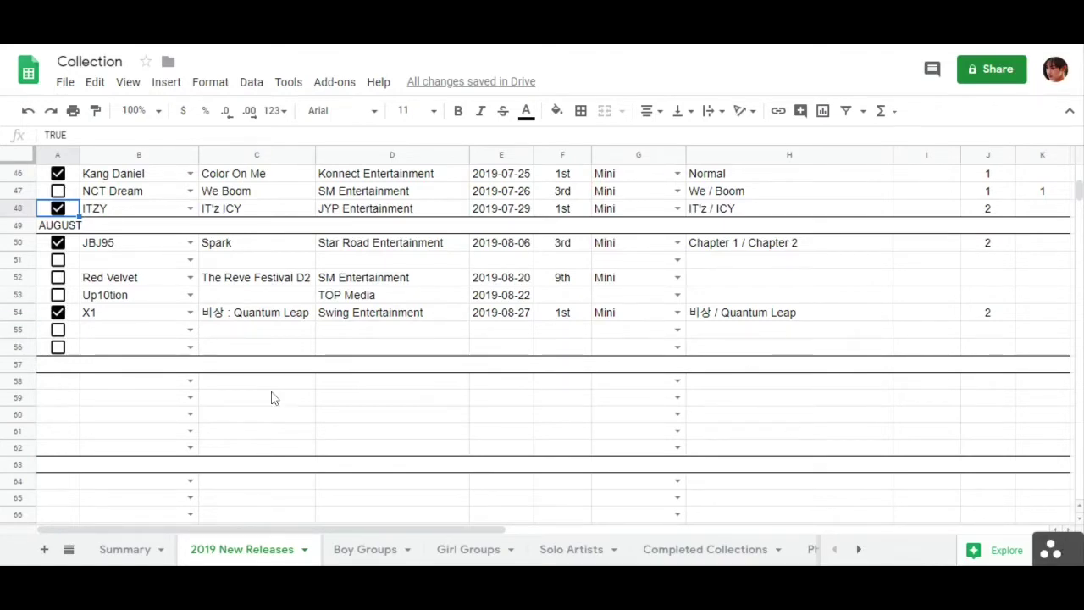
pyautogui.scroll(15, 339, 474)
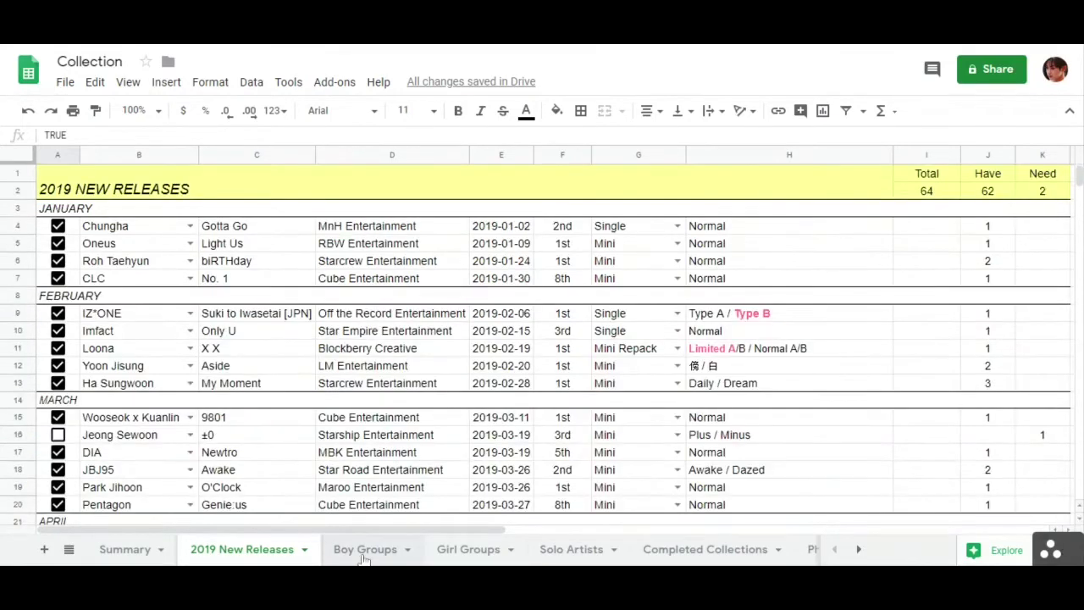
# Step: Open the Boy Groups sheet and inspect the AB6IX / MXM heading, the MXM subheading and the date picker for Unmix's release date
pyautogui.click(364, 550)
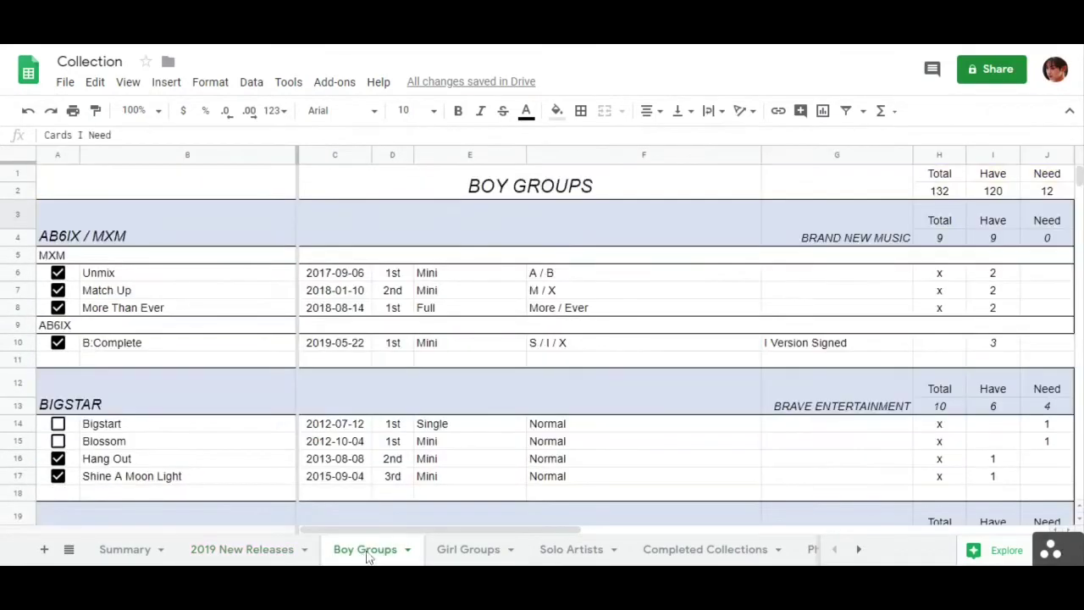
pyautogui.click(125, 241)
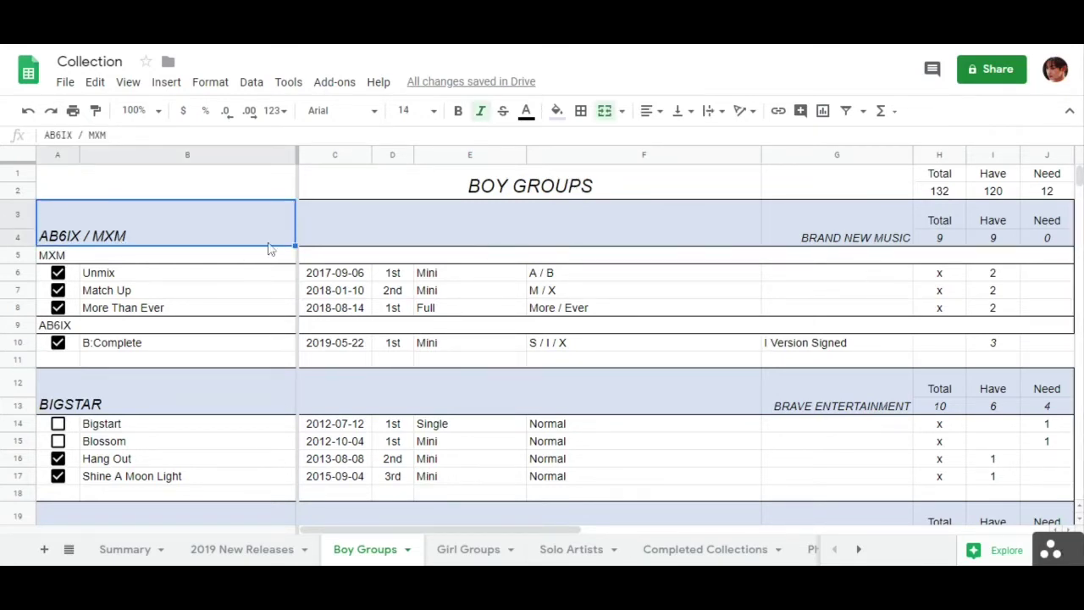
pyautogui.click(81, 256)
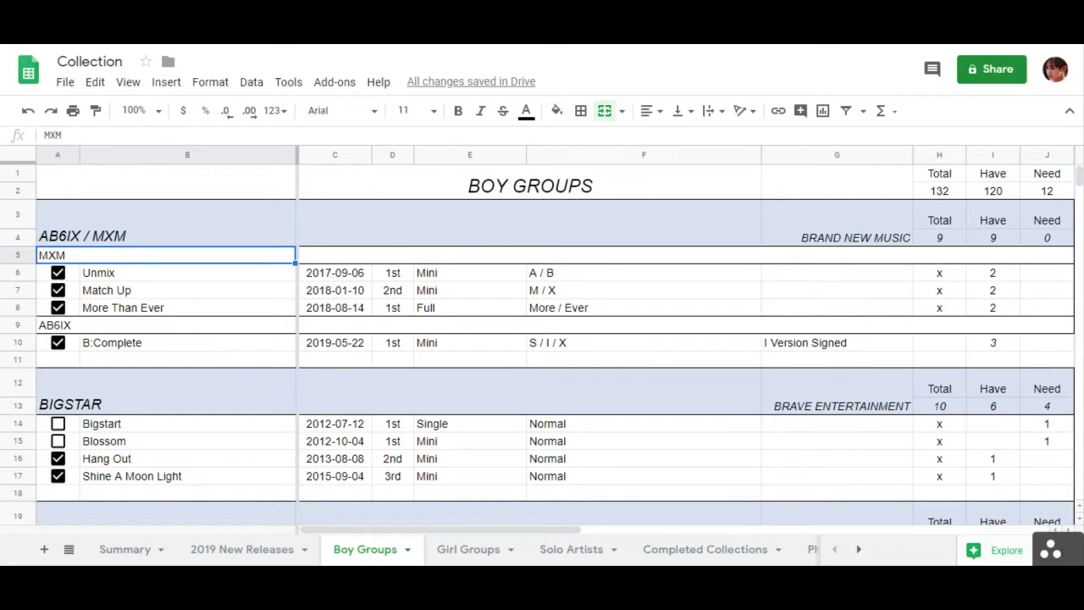
pyautogui.doubleClick(335, 273)
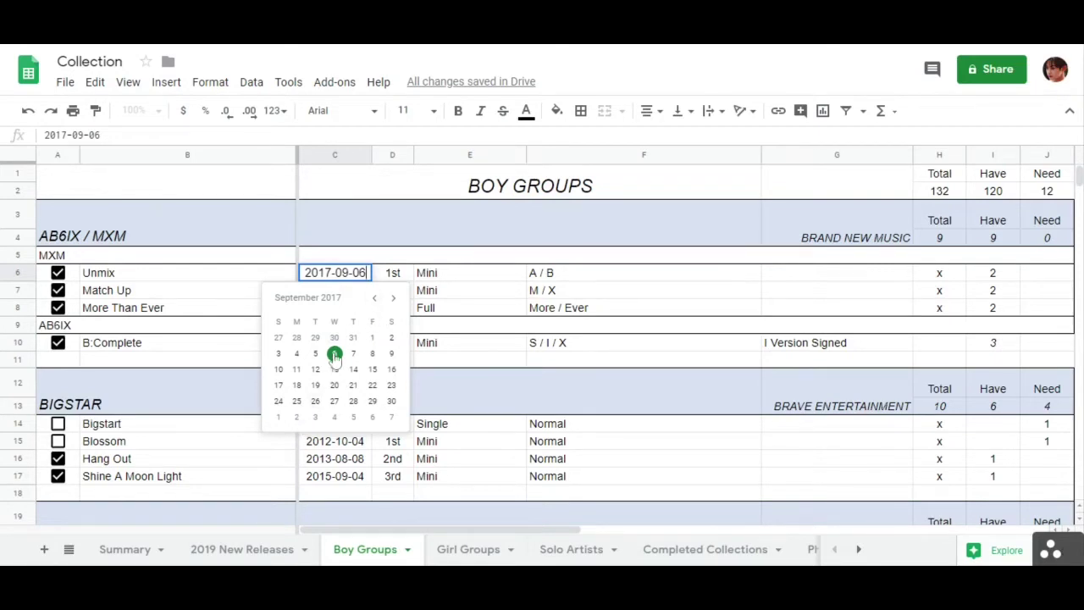
pyautogui.press('Escape')
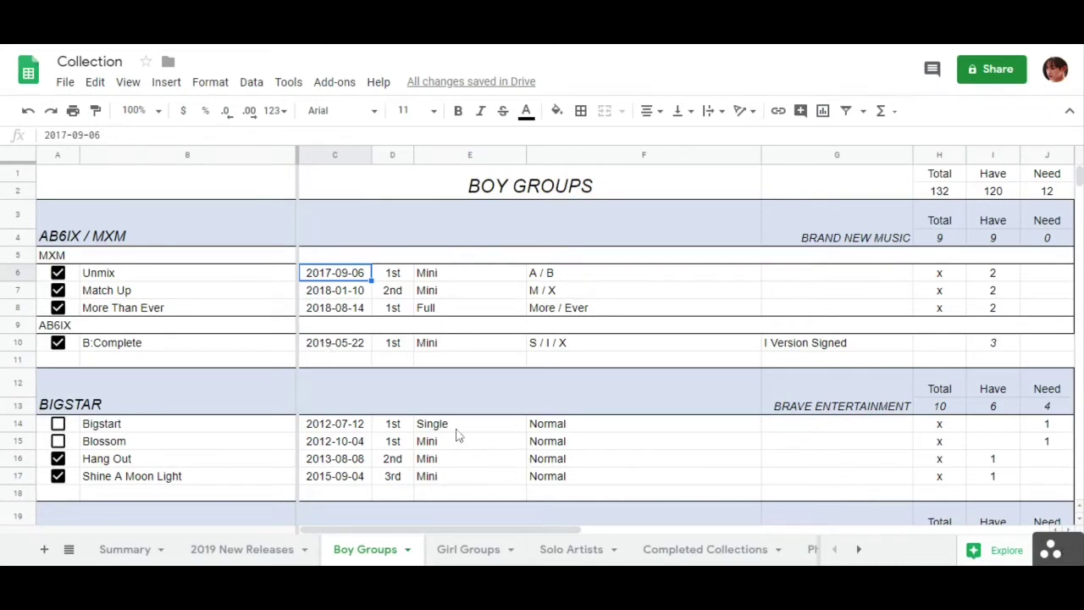
# Step: Examine the album lists of the boy groups from BIGSTAR down to X1
pyautogui.scroll(-3, 458, 435)
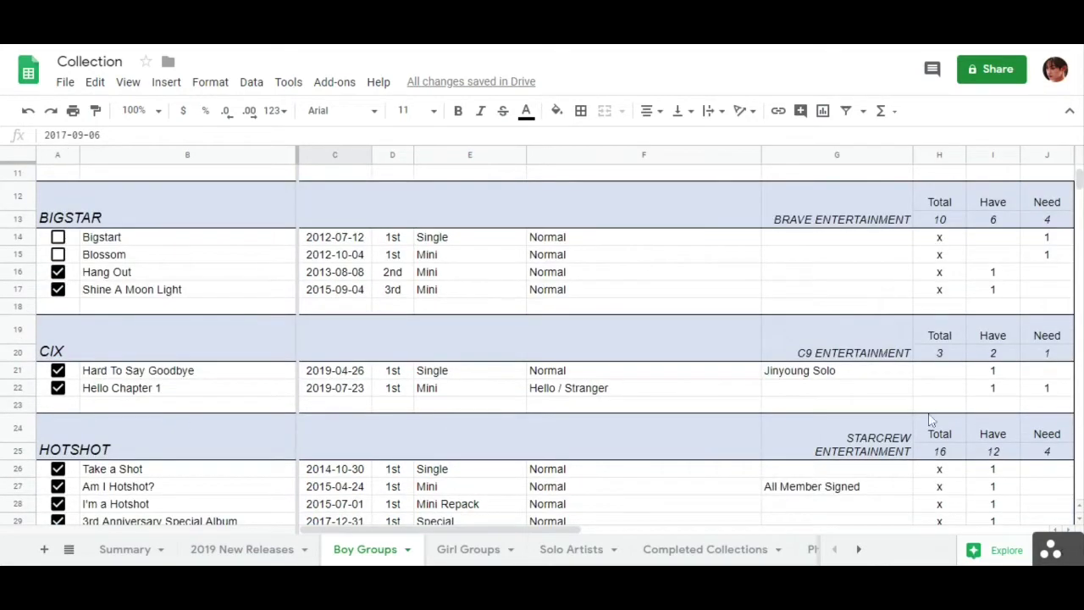
pyautogui.scroll(-5, 459, 310)
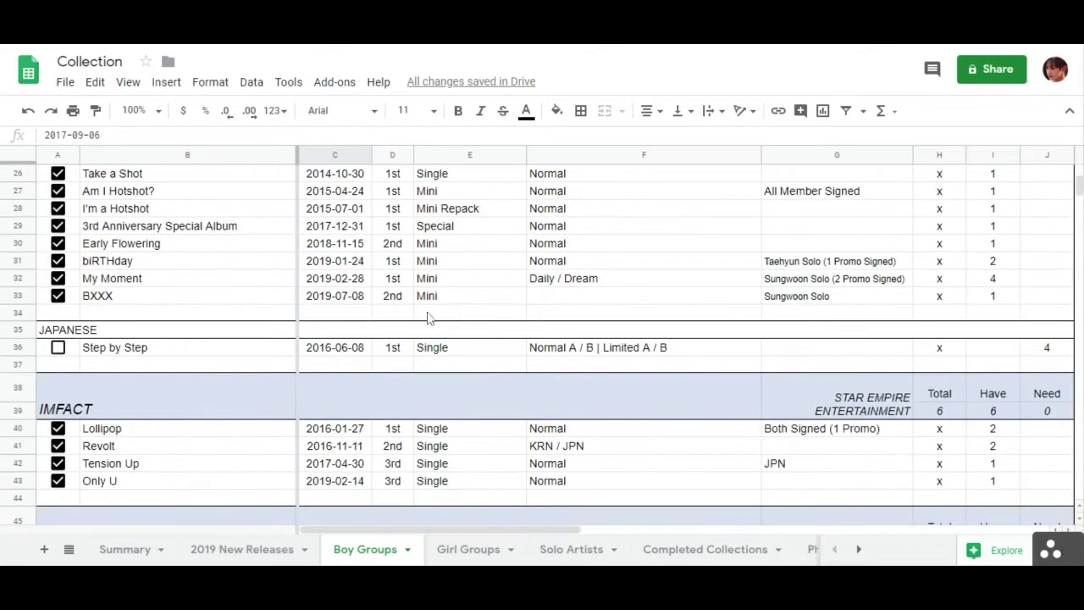
pyautogui.scroll(-3, 73, 430)
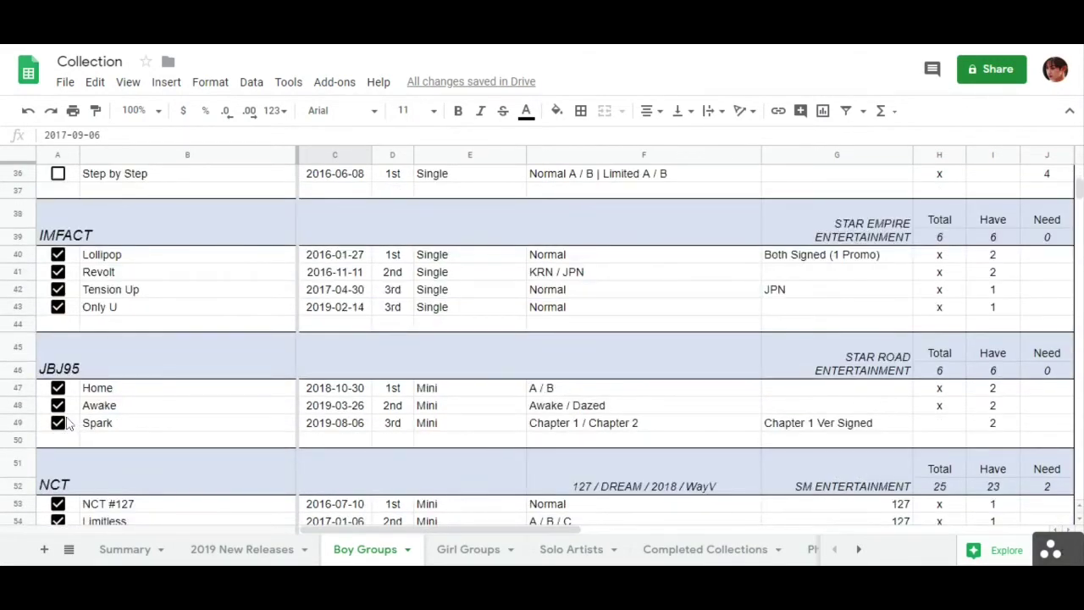
pyautogui.scroll(-8, 67, 426)
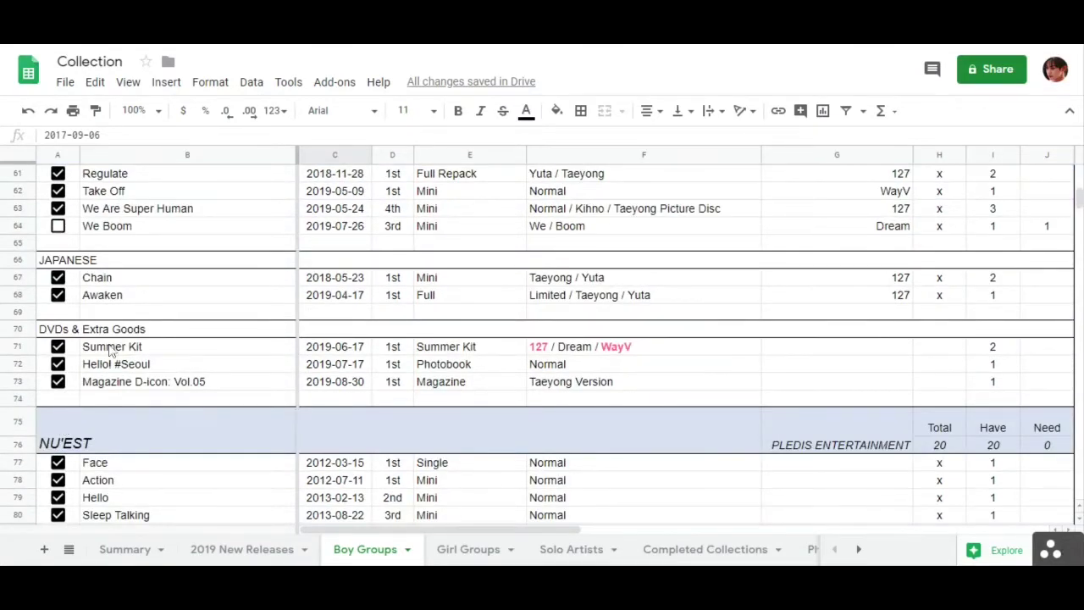
pyautogui.scroll(-10, 113, 351)
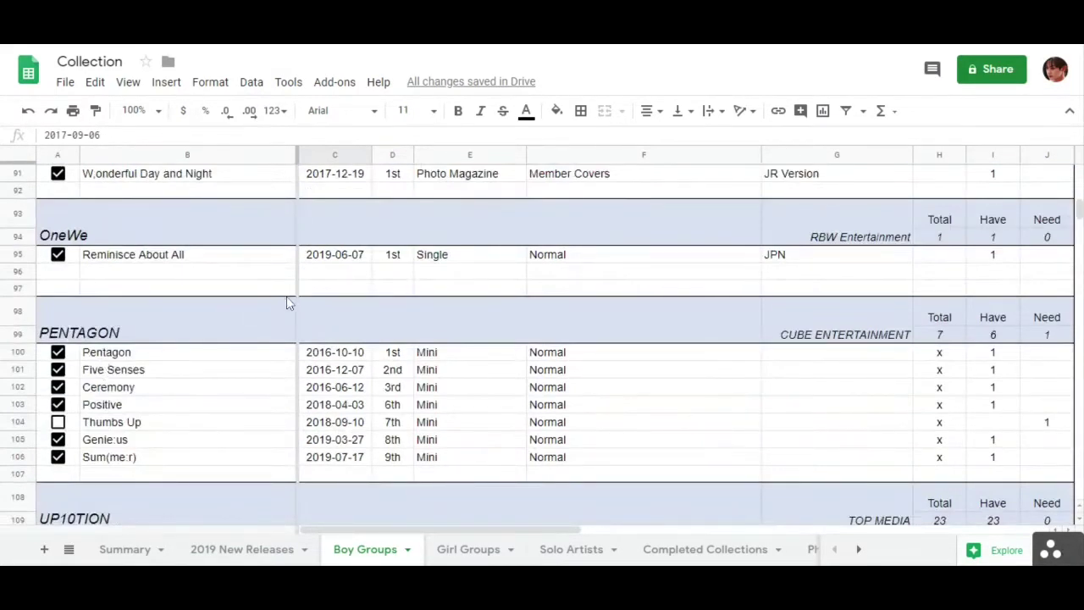
pyautogui.scroll(-7, 284, 300)
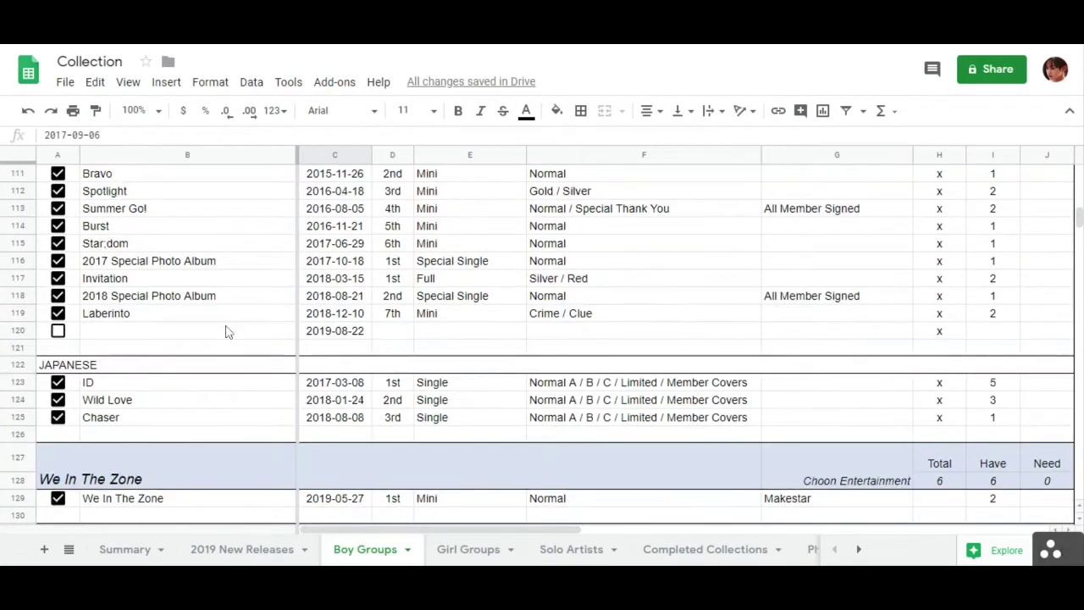
pyautogui.scroll(-2, 197, 348)
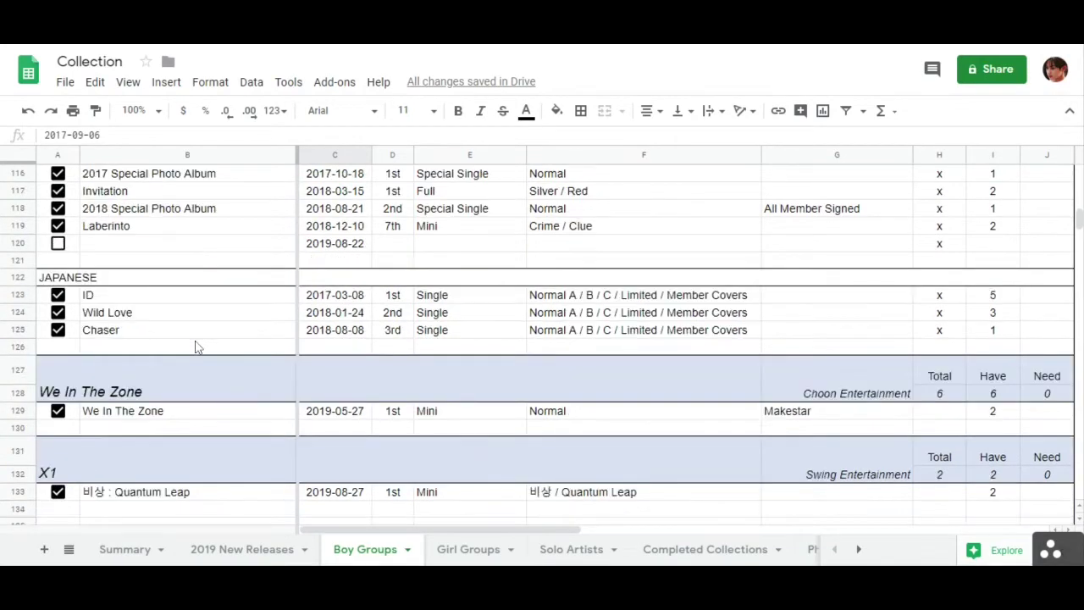
pyautogui.scroll(-2, 196, 347)
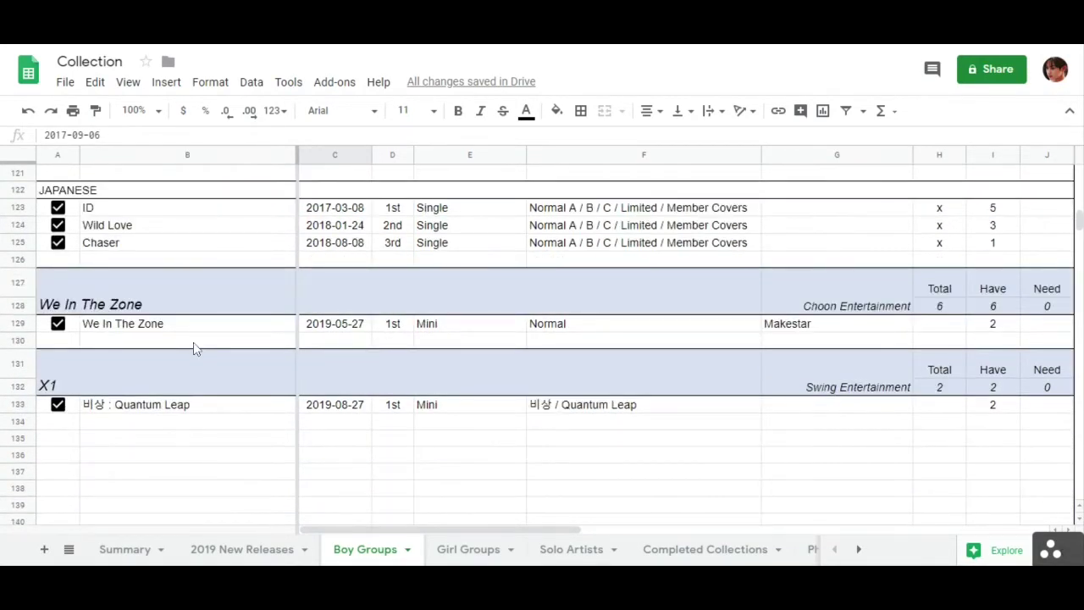
# Step: Review the boy group sections again in reverse order, from UP10TION back up to IMFACT
pyautogui.scroll(5, 194, 350)
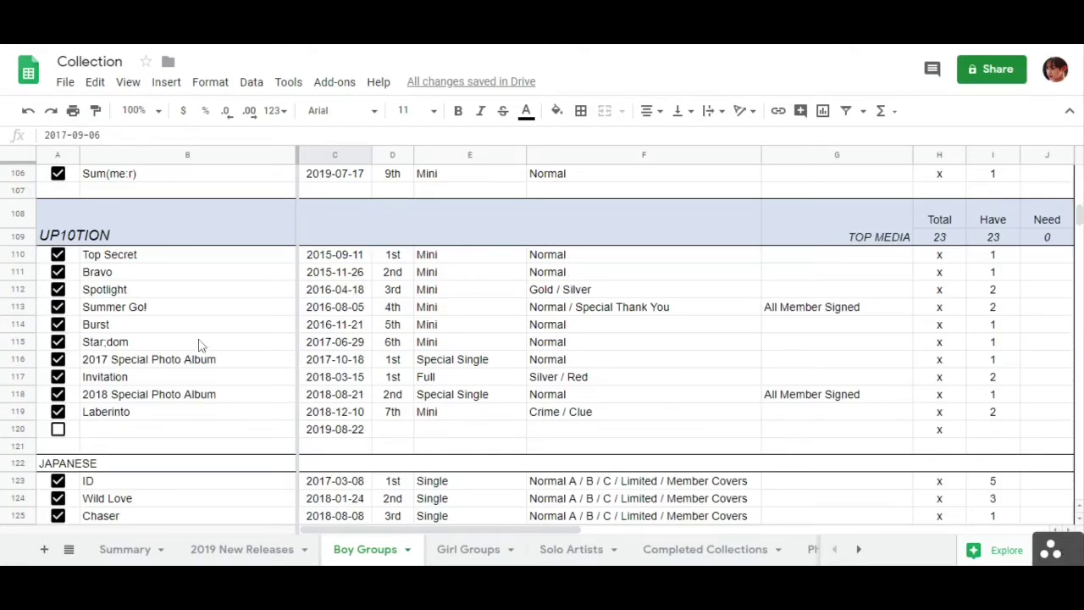
pyautogui.scroll(3, 184, 354)
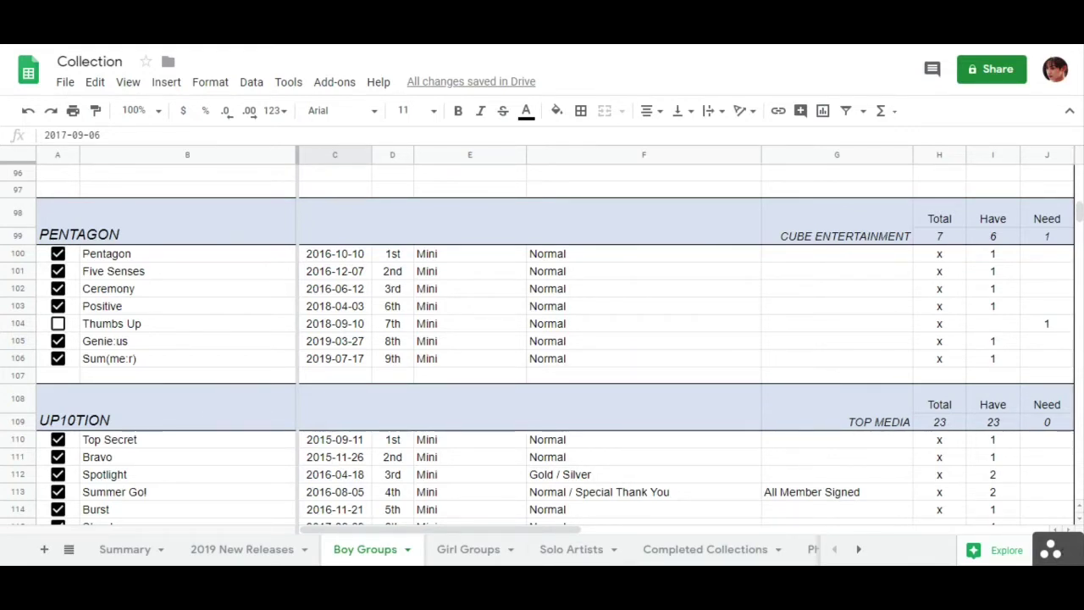
pyautogui.scroll(5, 613, 426)
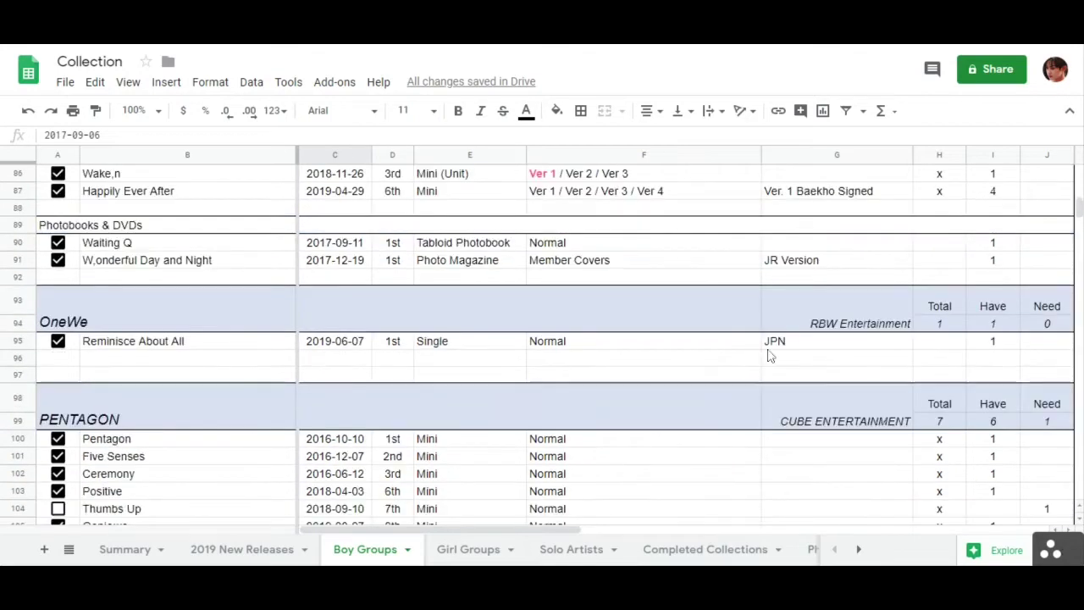
pyautogui.scroll(15, 362, 387)
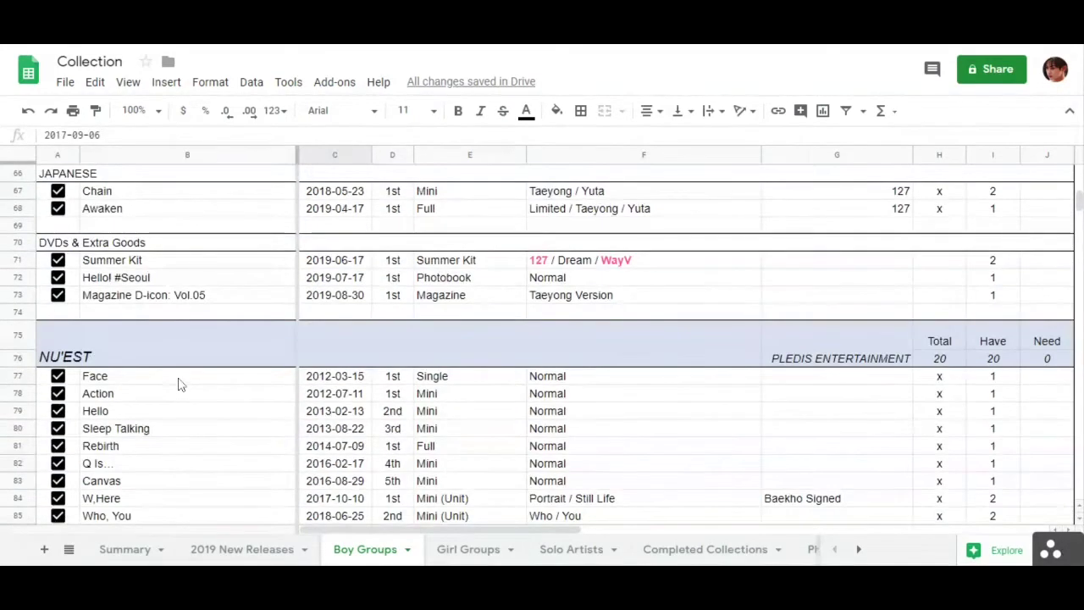
pyautogui.scroll(12, 176, 388)
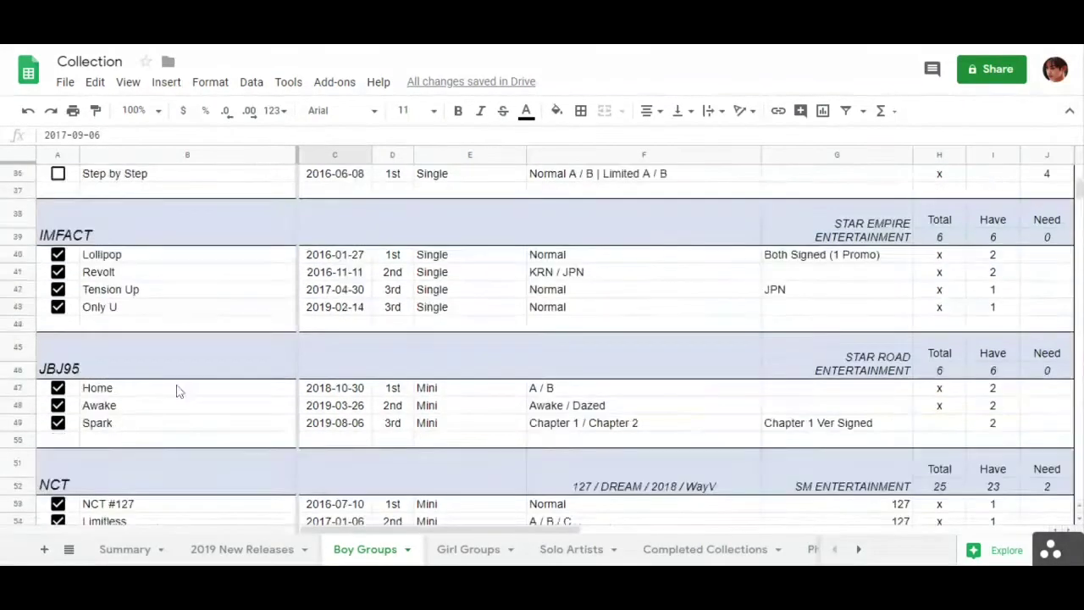
# Step: Examine the photocard columns of the first boy groups: Members I Collect, Total PCs, Cards I Have and Cards I Need
pyautogui.scroll(15, 190, 403)
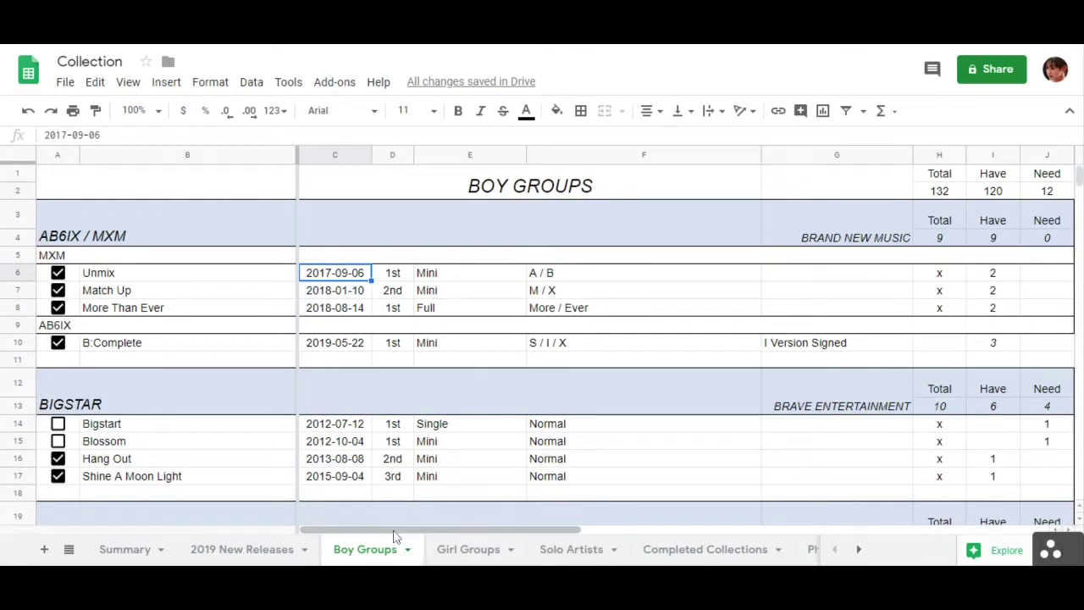
pyautogui.moveTo(394, 536); pyautogui.dragTo(615, 507)
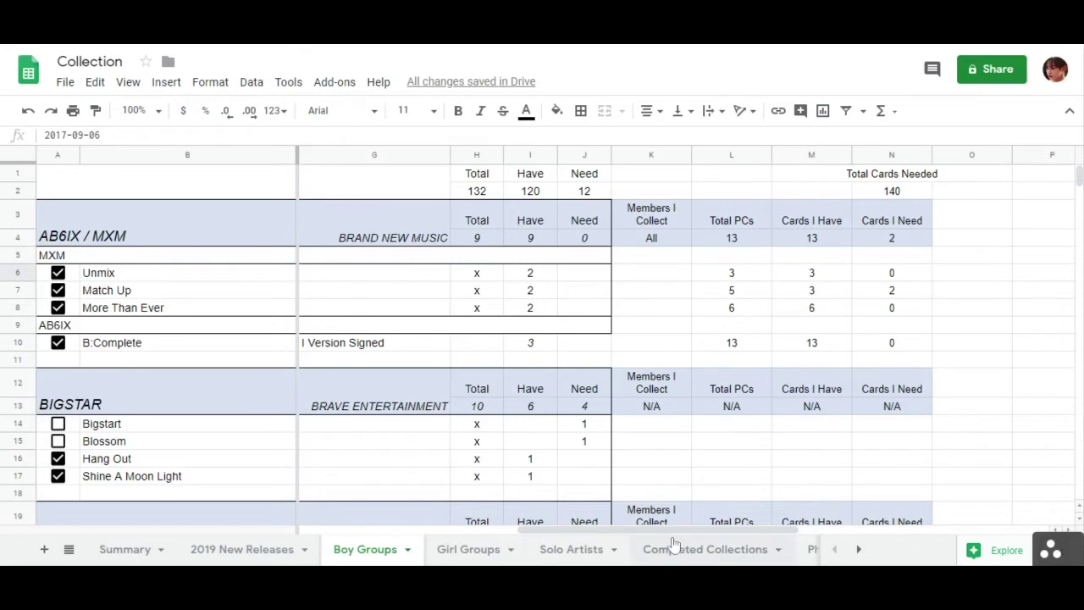
pyautogui.moveTo(659, 529); pyautogui.dragTo(771, 508)
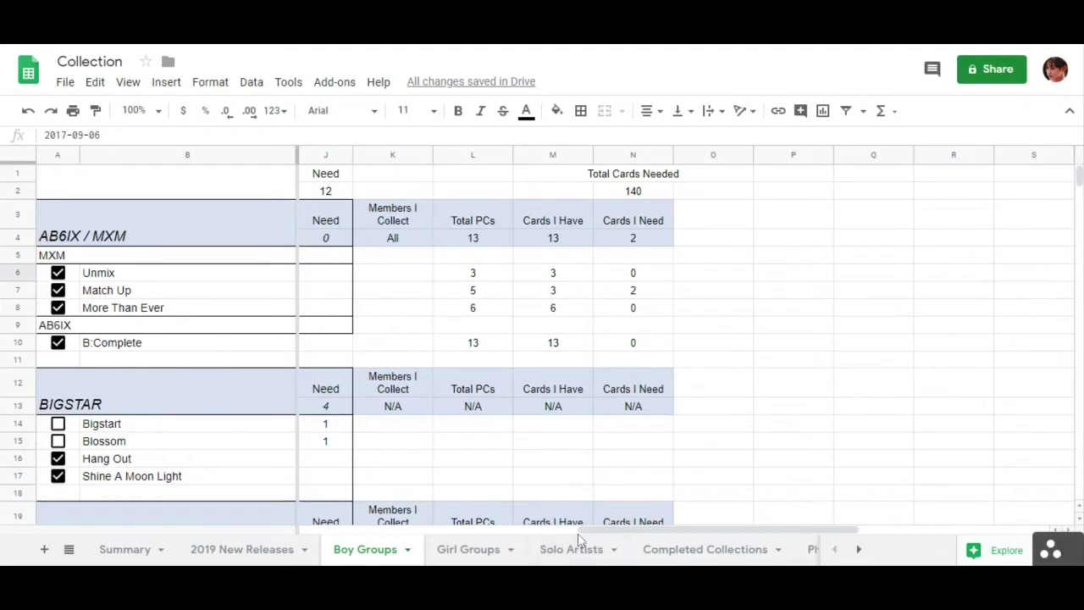
# Step: Open the Girl Groups sheet and examine the album lists from Brave Girls down to Red Velvet
pyautogui.moveTo(596, 534); pyautogui.dragTo(606, 535)
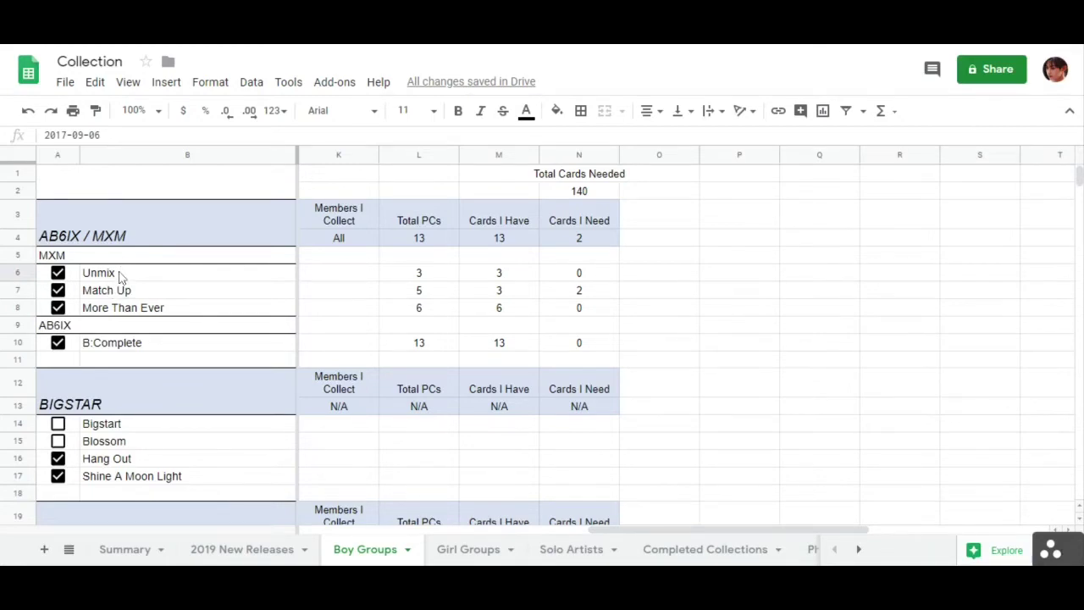
pyautogui.moveTo(729, 531); pyautogui.dragTo(363, 542)
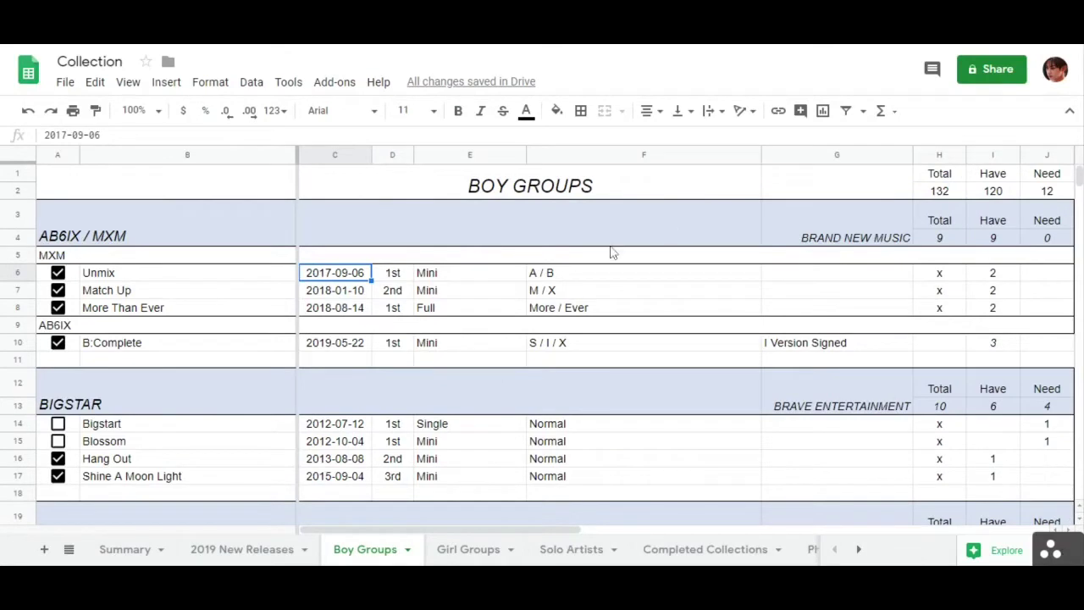
pyautogui.click(464, 550)
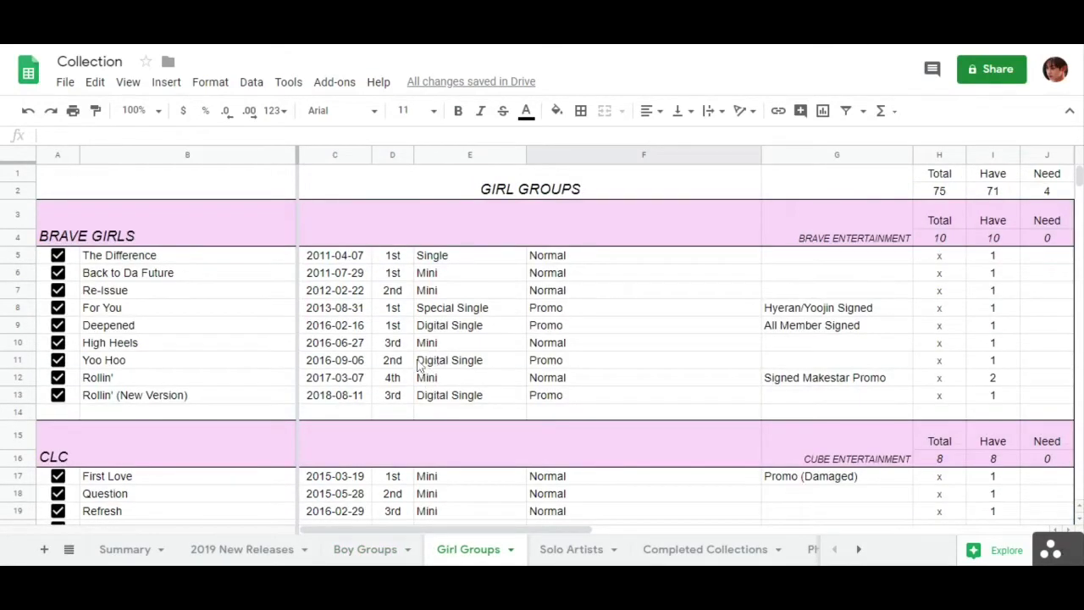
pyautogui.scroll(-5, 391, 368)
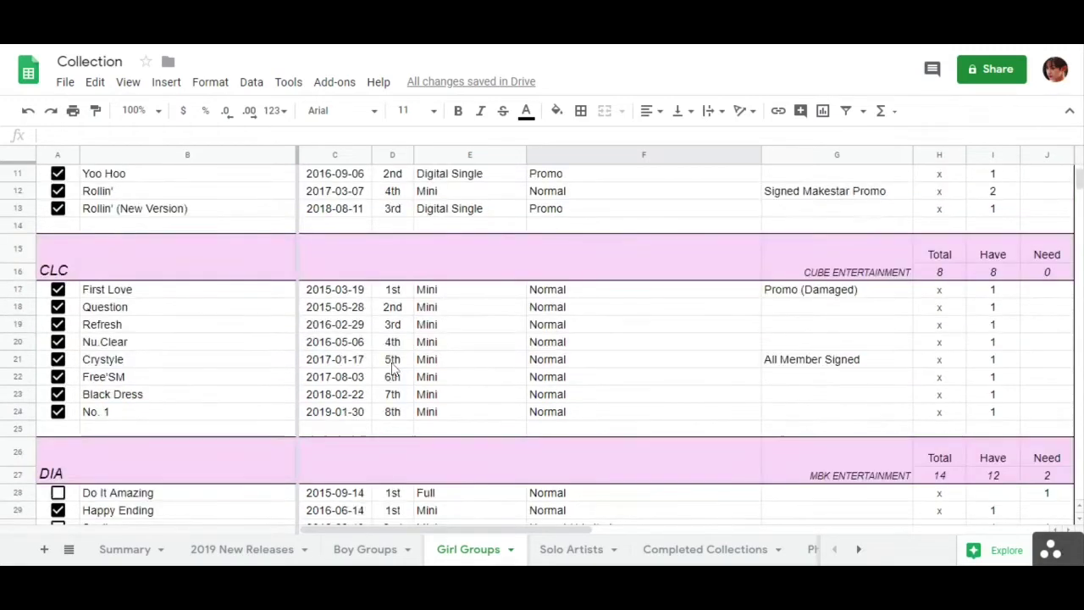
pyautogui.scroll(-5, 391, 369)
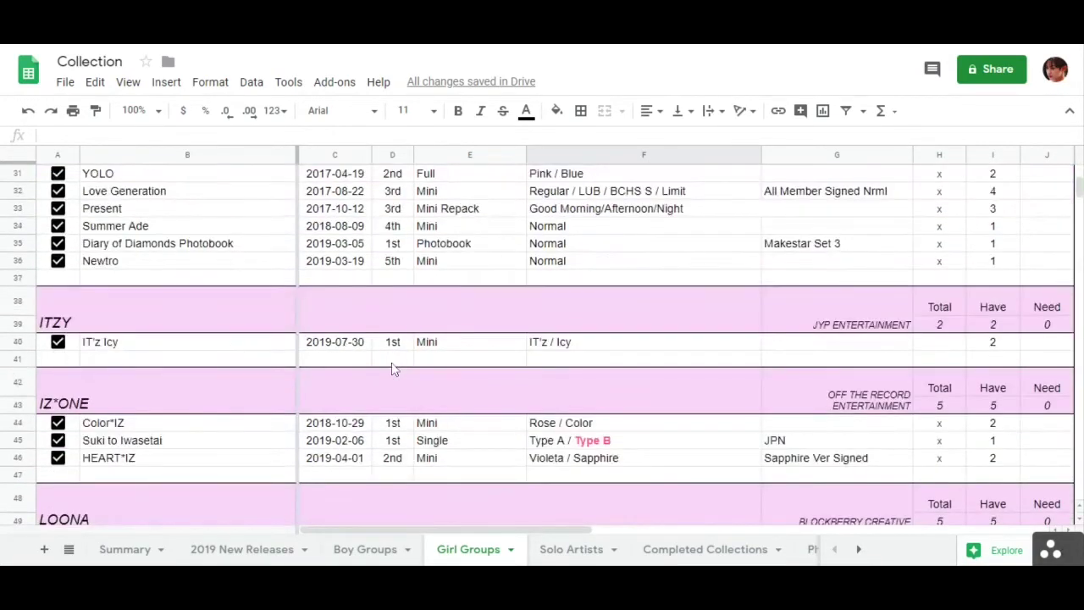
pyautogui.scroll(-12, 382, 359)
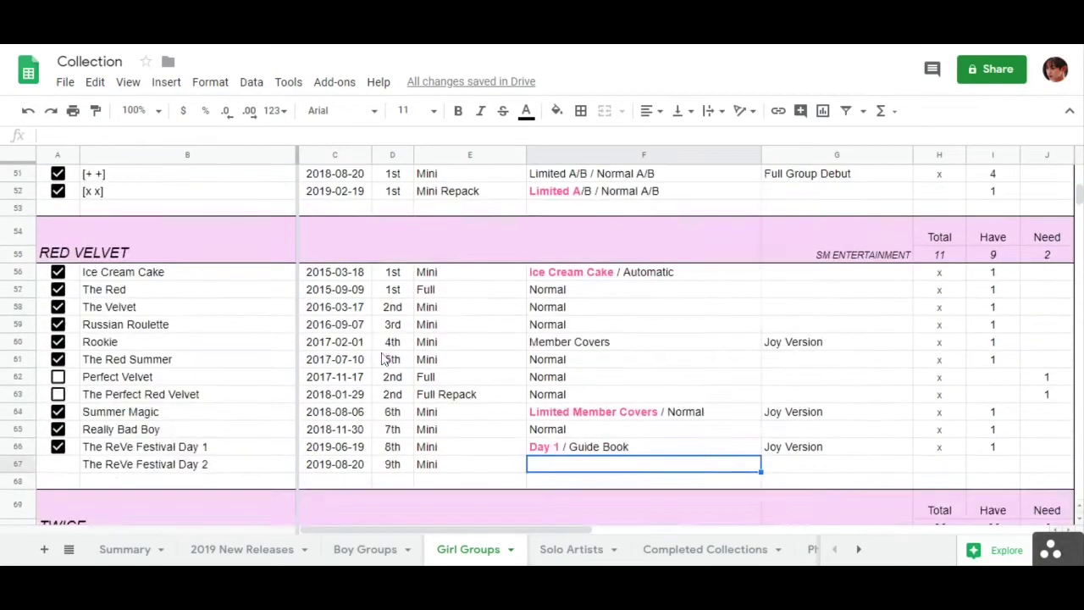
pyautogui.scroll(20, 714, 443)
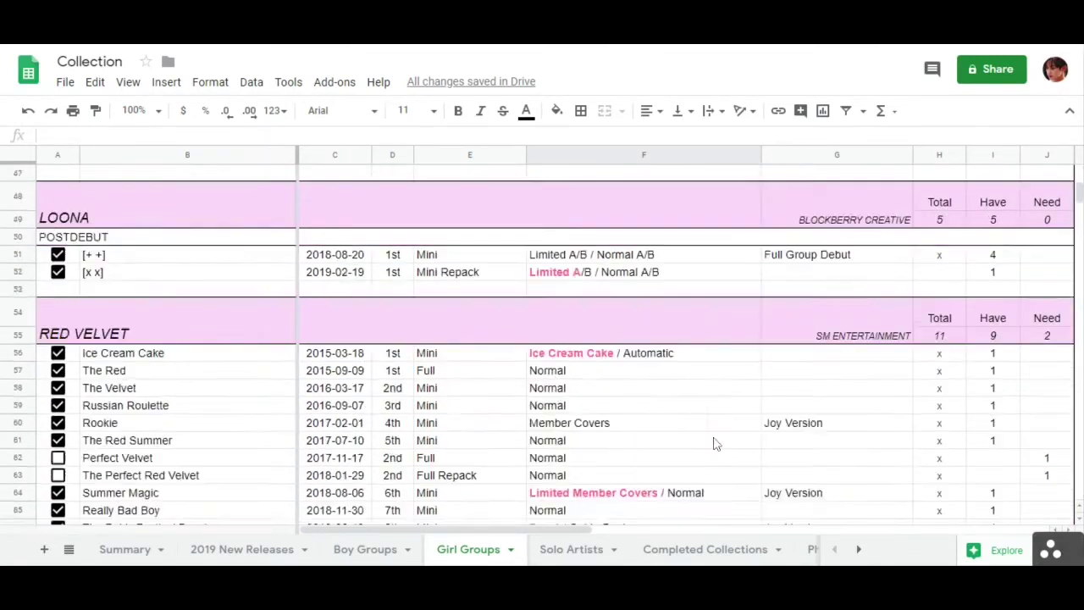
# Step: Examine the girl groups' photocard columns from TWICE back up to Brave Girls
pyautogui.moveTo(612, 534); pyautogui.dragTo(861, 529)
pyautogui.scroll(-20, 632, 326)
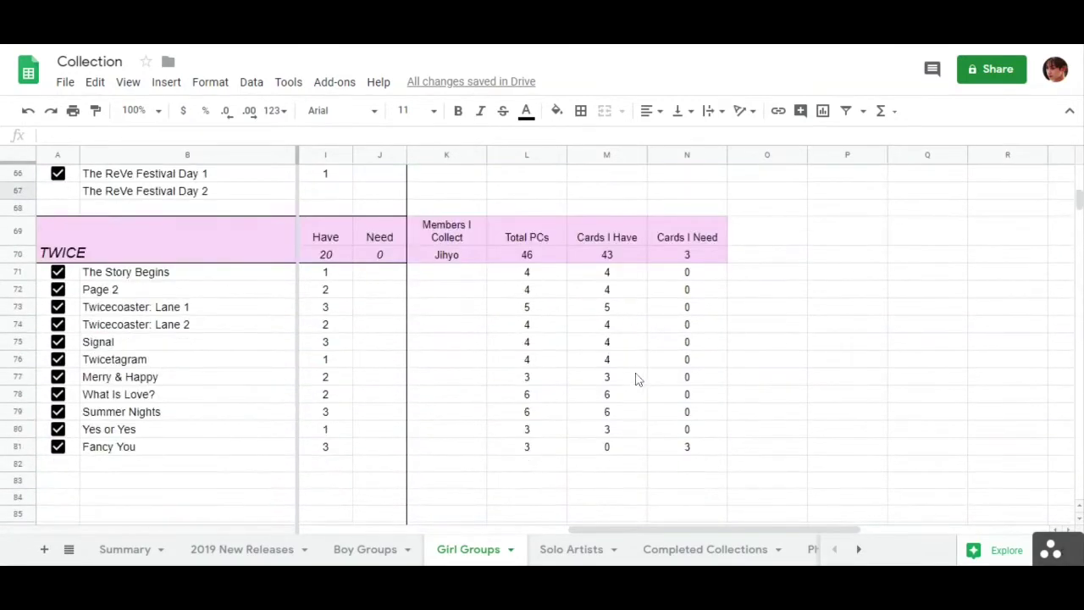
pyautogui.scroll(20, 632, 367)
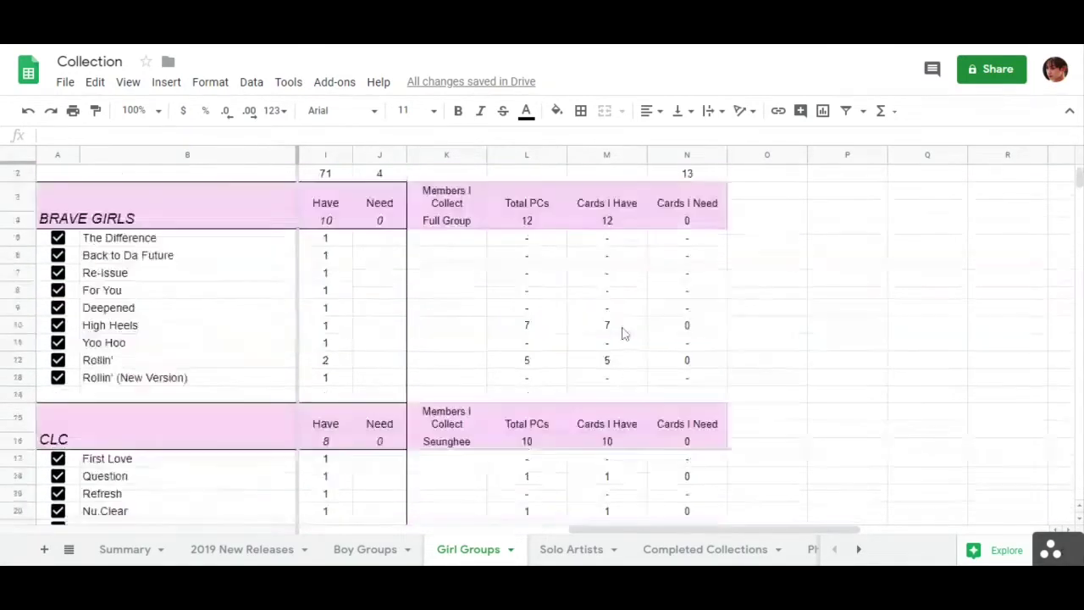
pyautogui.moveTo(666, 523); pyautogui.dragTo(391, 554)
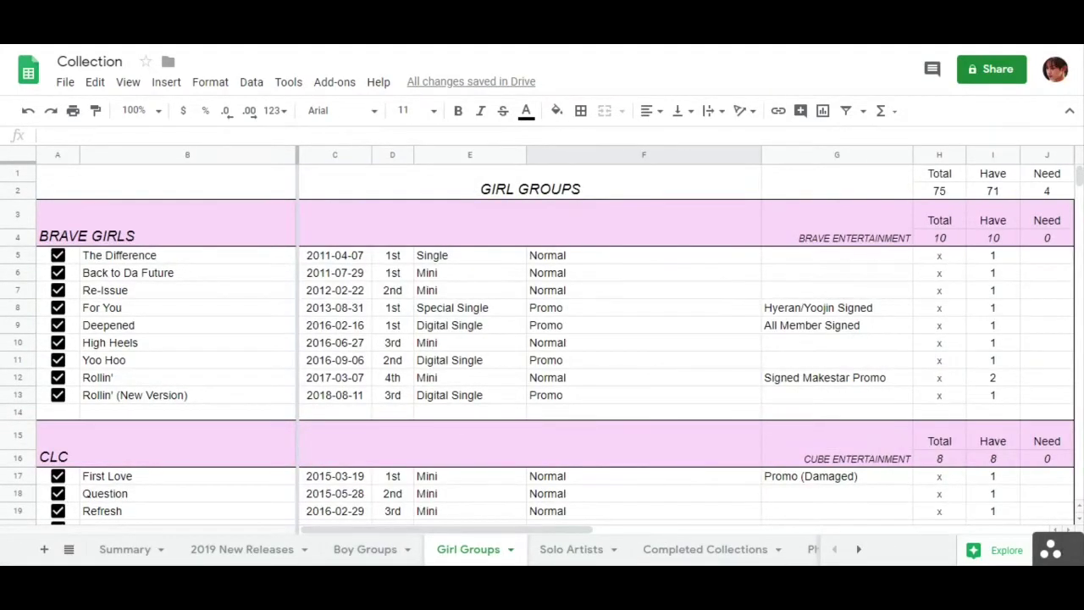
# Step: Open the Solo Artists sheet and inspect Chungha's entertainment company cell and name heading
pyautogui.click(573, 559)
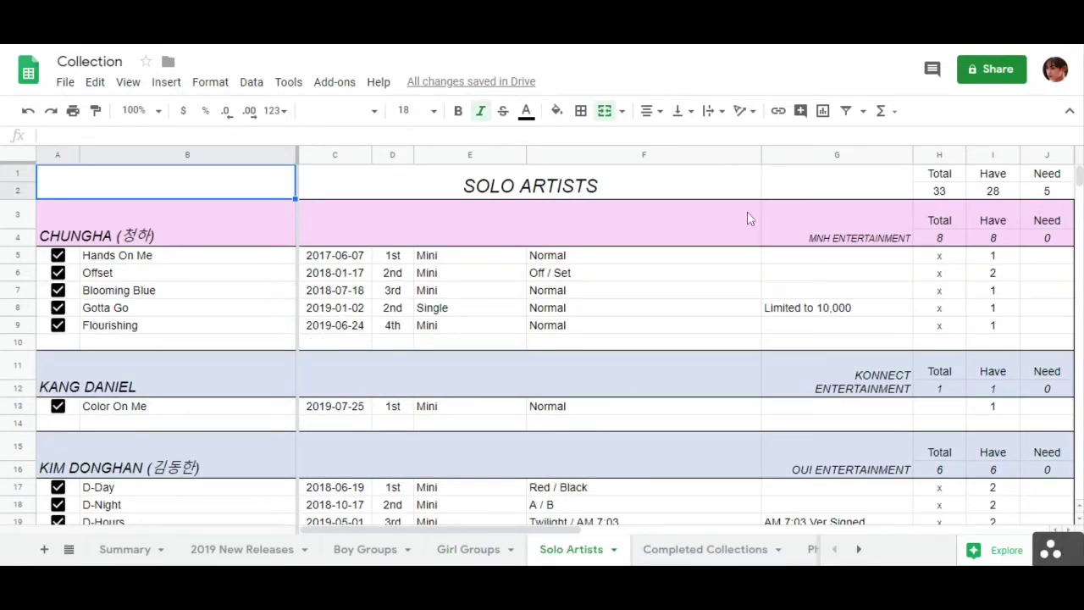
pyautogui.click(855, 227)
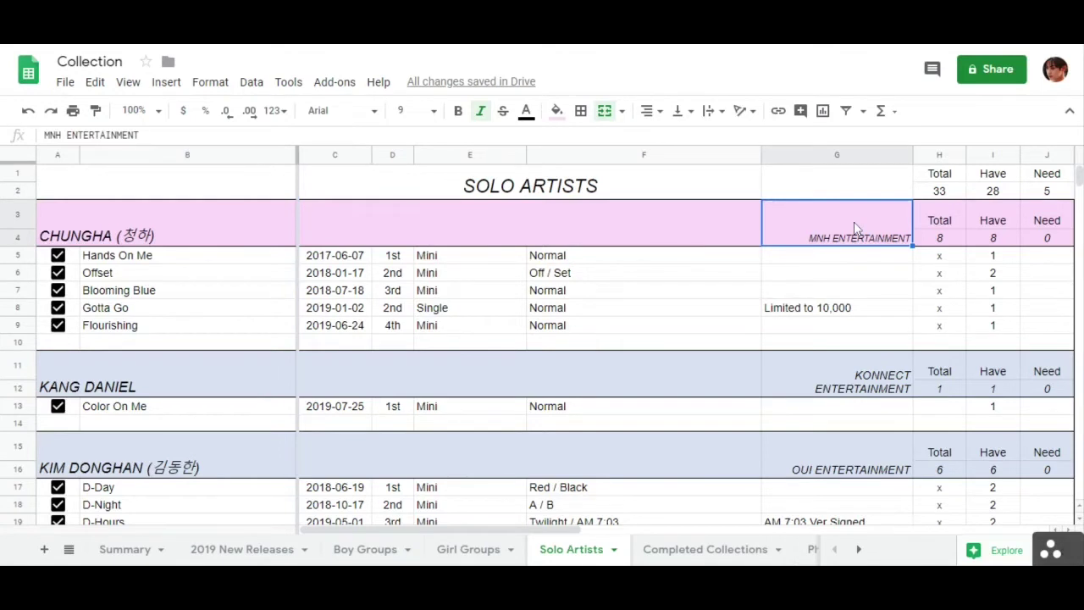
pyautogui.click(266, 244)
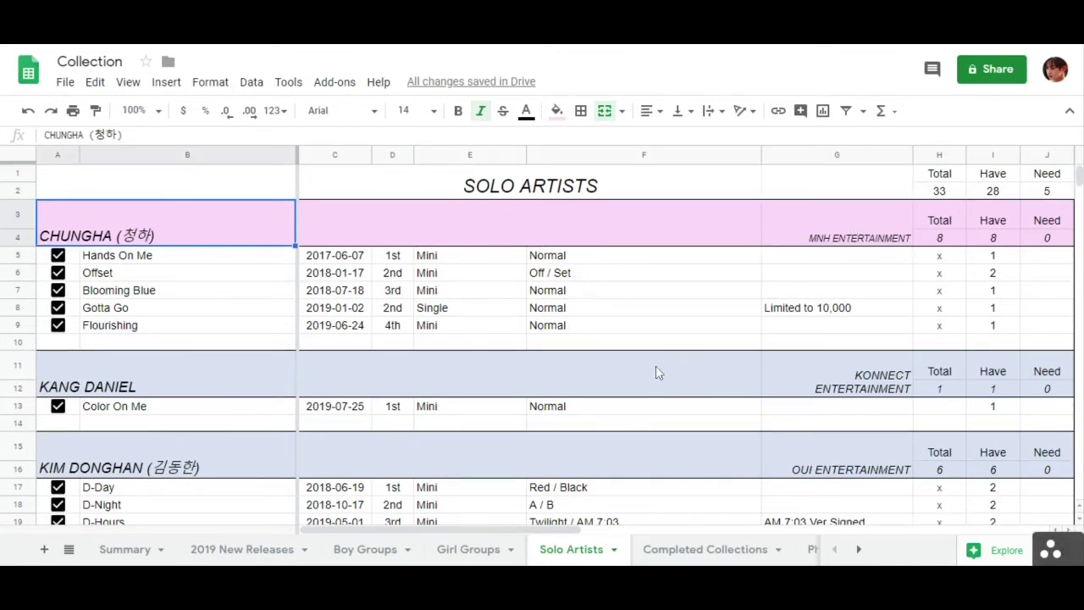
# Step: Examine the solo artists' album lists below Chungha, from Kang Daniel past Samuel, and return to the start of the sheet
pyautogui.scroll(-5, 593, 364)
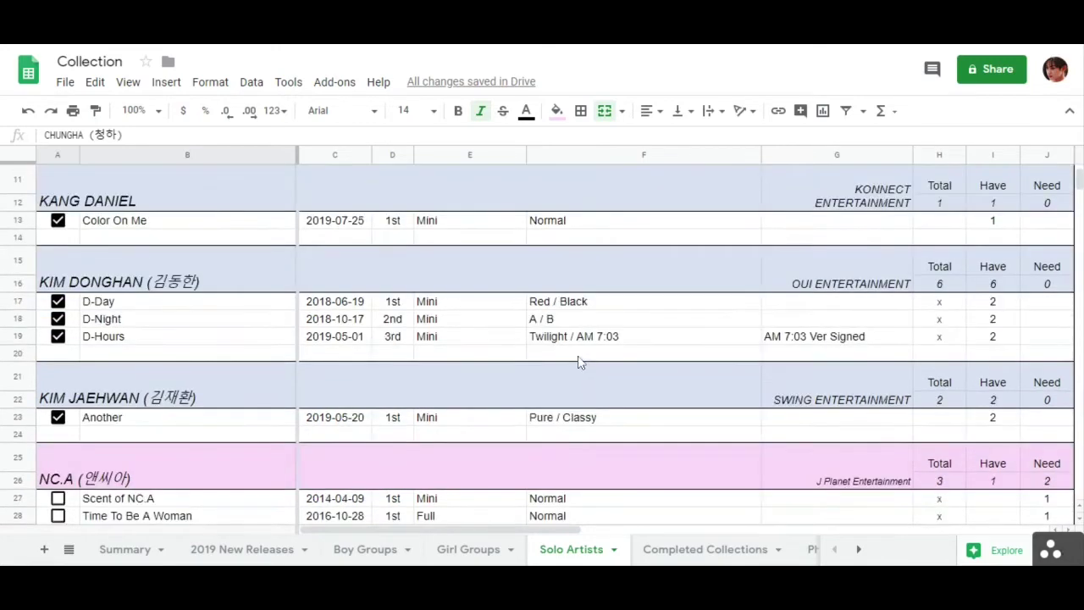
pyautogui.scroll(-3, 578, 362)
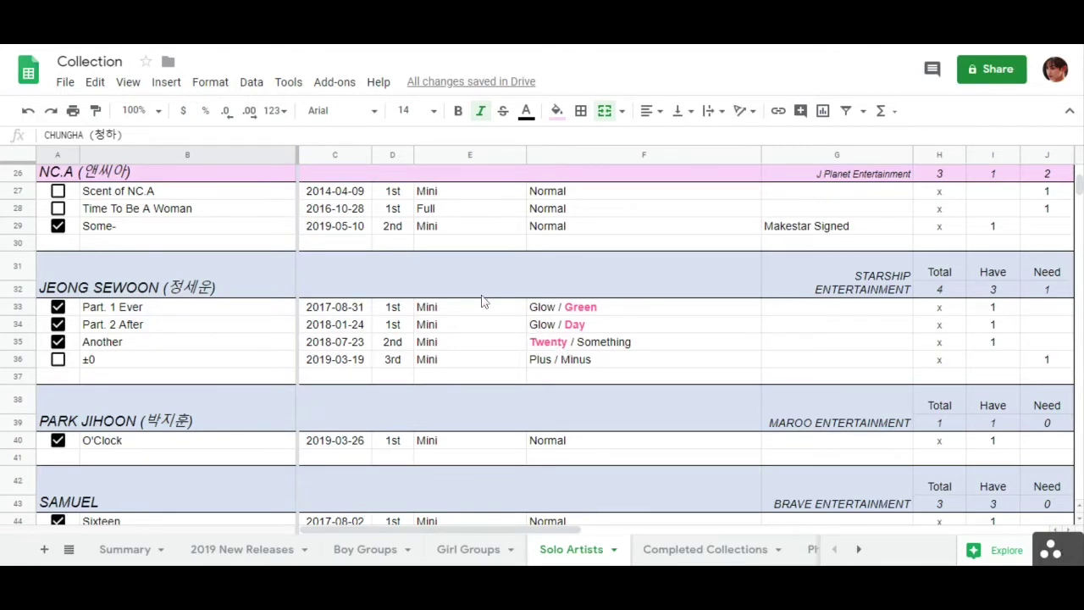
pyautogui.scroll(-8, 211, 322)
pyautogui.scroll(5, 211, 326)
pyautogui.scroll(8, 211, 325)
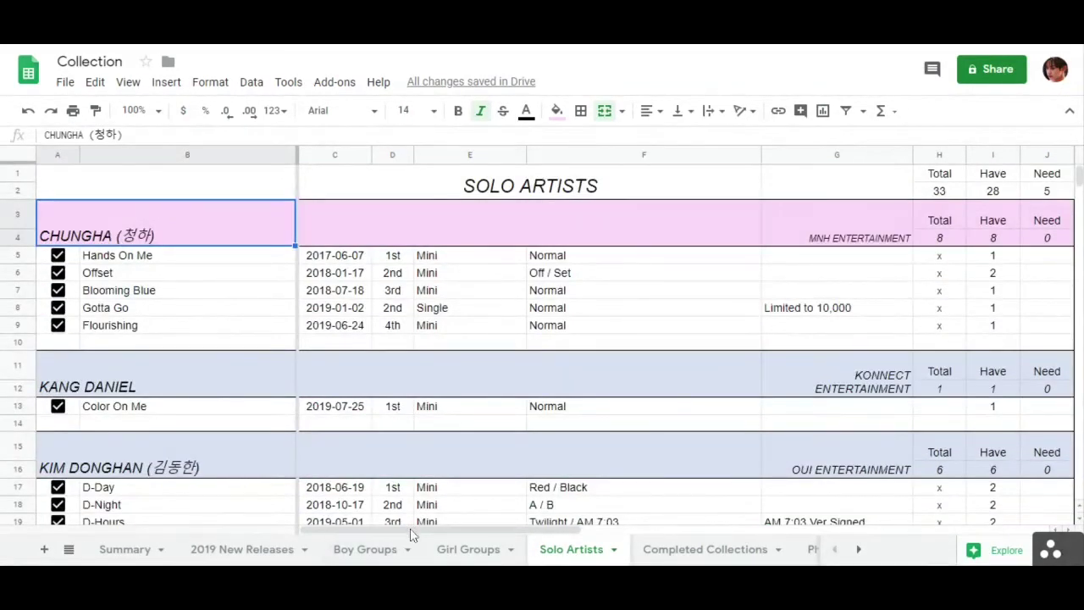
# Step: Examine the solo artists' photocard columns from Chungha down to Yoon Jisung: Members I Collect, Total PCs, Cards I Have and Cards I Need
pyautogui.moveTo(412, 530); pyautogui.dragTo(652, 532)
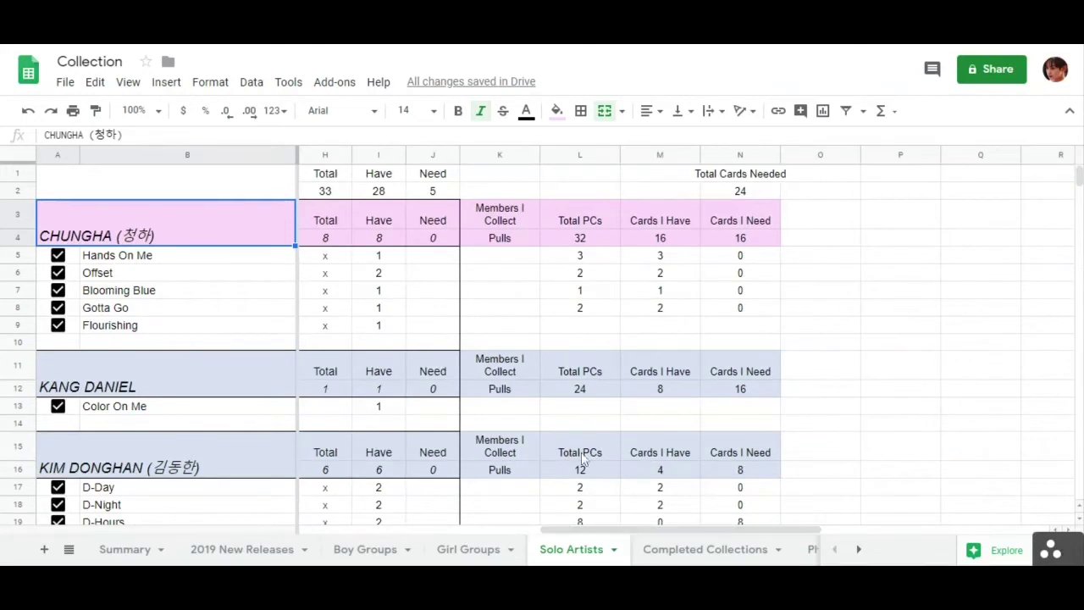
pyautogui.scroll(-3, 505, 291)
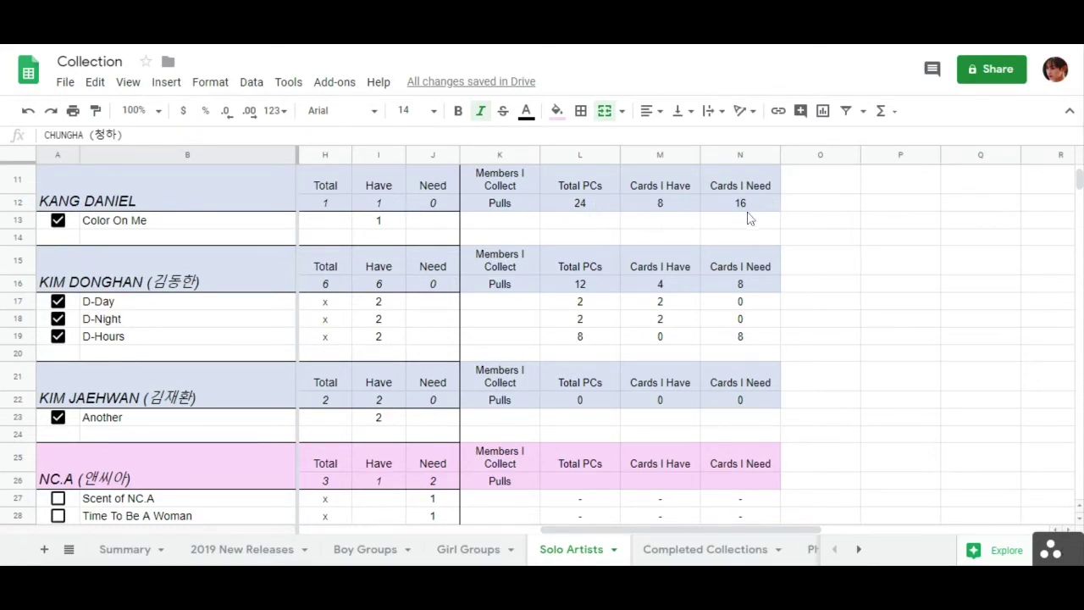
pyautogui.scroll(-2, 739, 217)
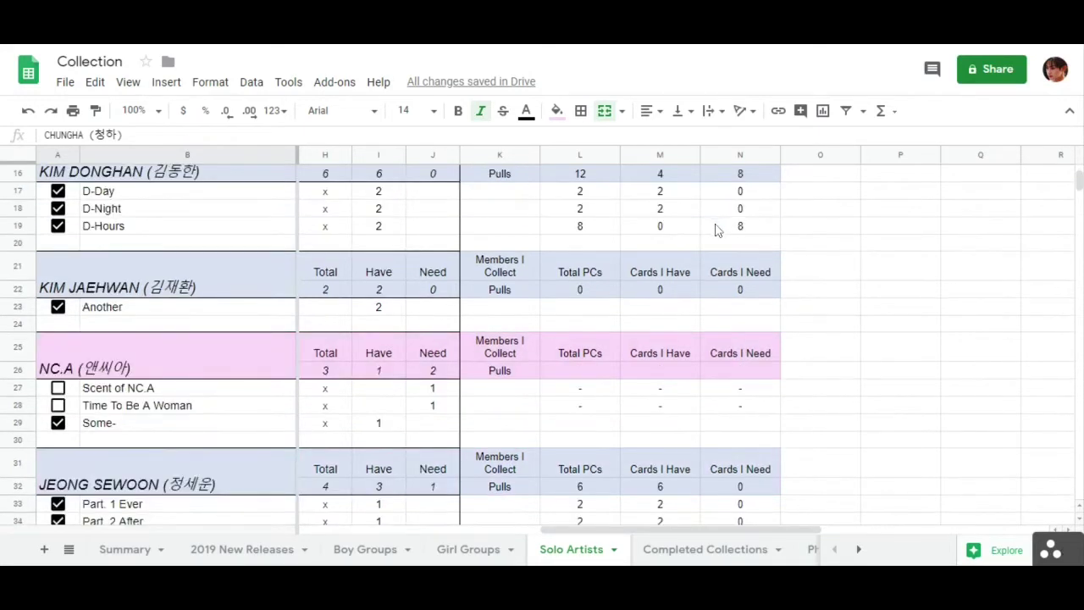
pyautogui.scroll(-2, 712, 232)
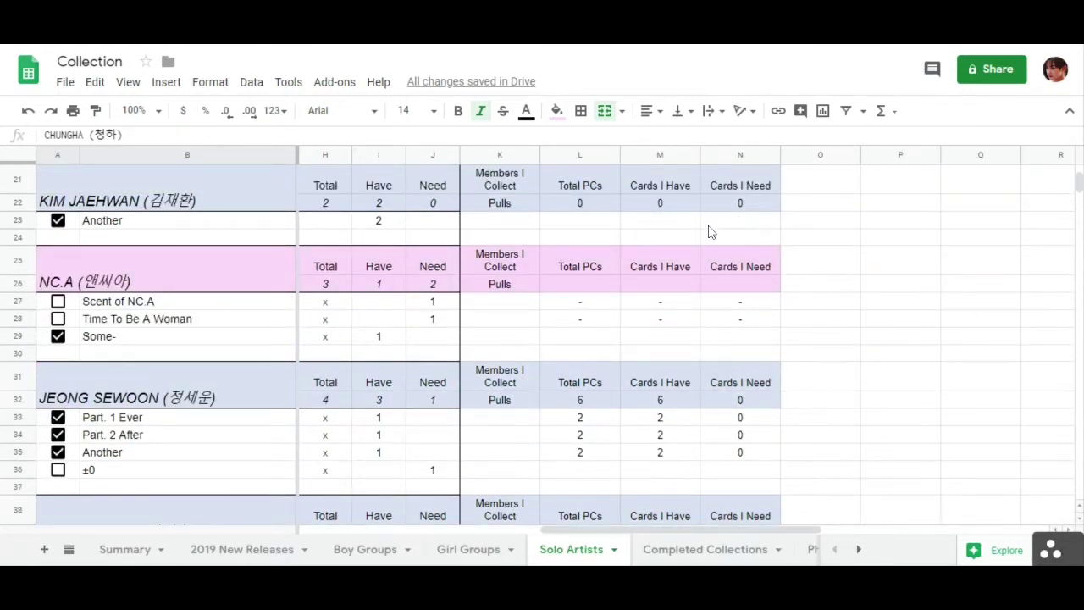
pyautogui.scroll(-4, 682, 244)
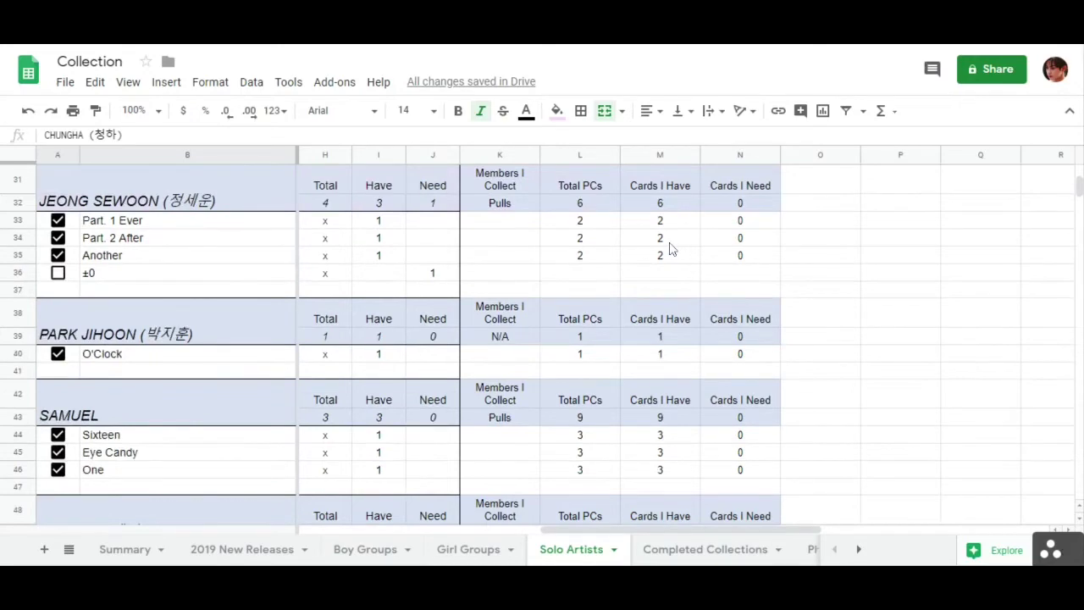
pyautogui.scroll(-6, 665, 253)
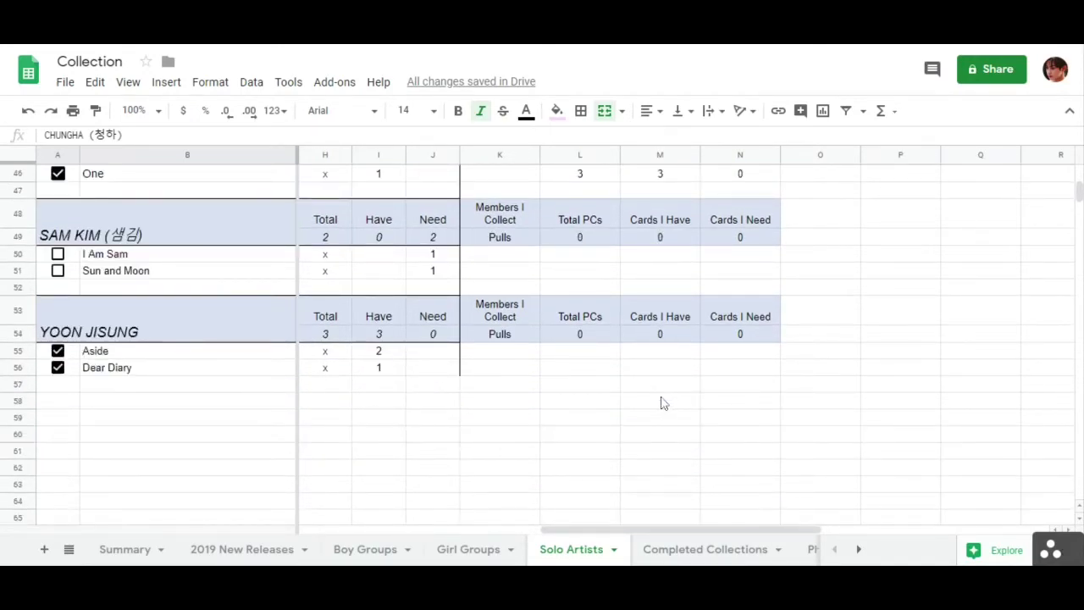
pyautogui.scroll(15, 443, 443)
pyautogui.hscroll(-10, 585, 537)
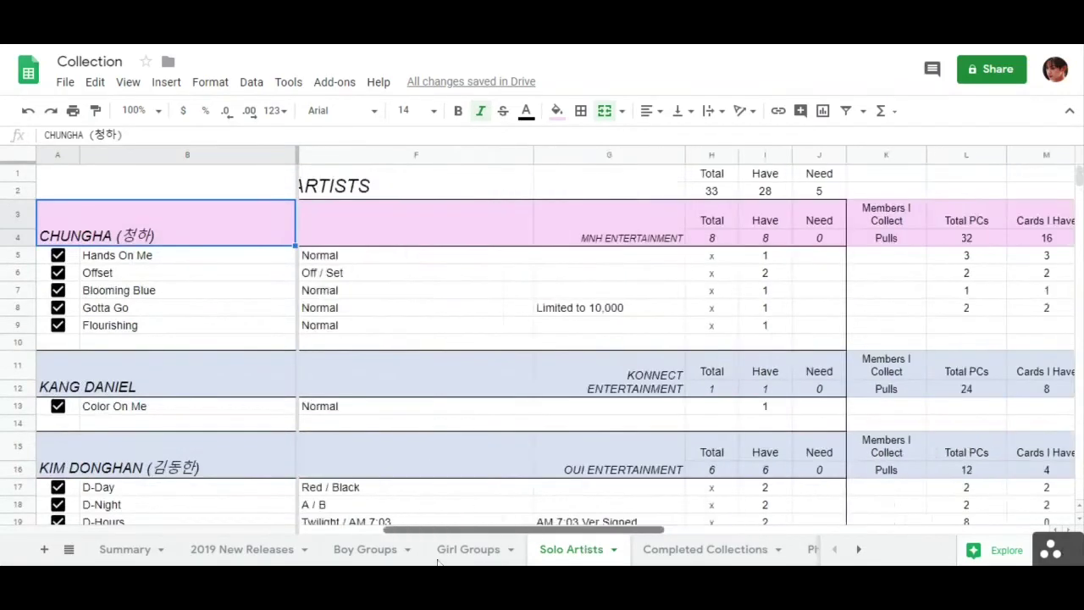
# Step: Open the Completed Collections sheet, inspect its title cell and examine the album lists from F(X) down to LOONA (Predebut)
pyautogui.click(681, 558)
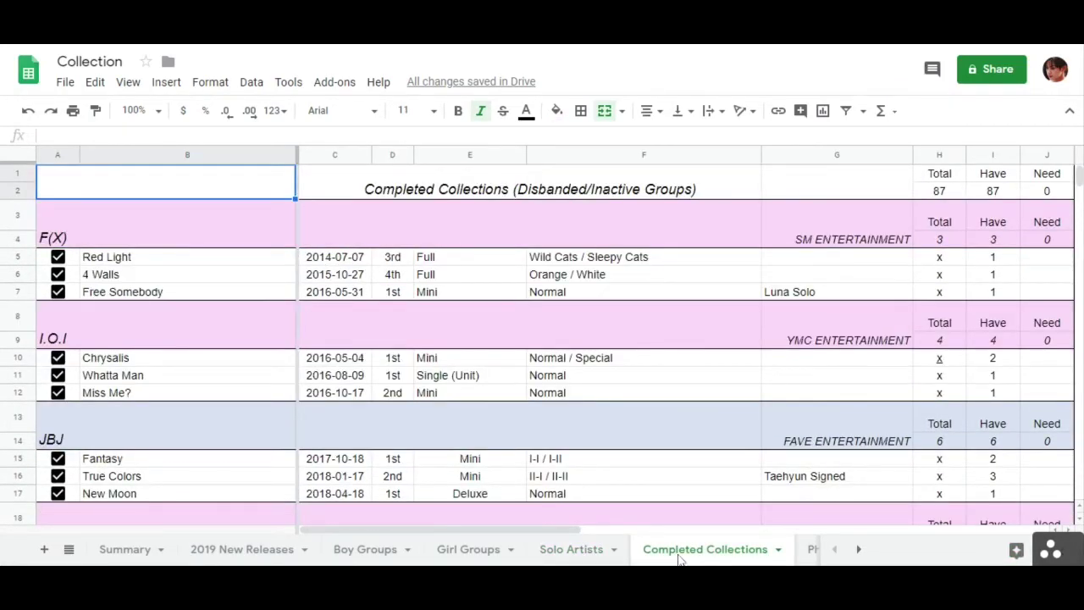
pyautogui.click(631, 196)
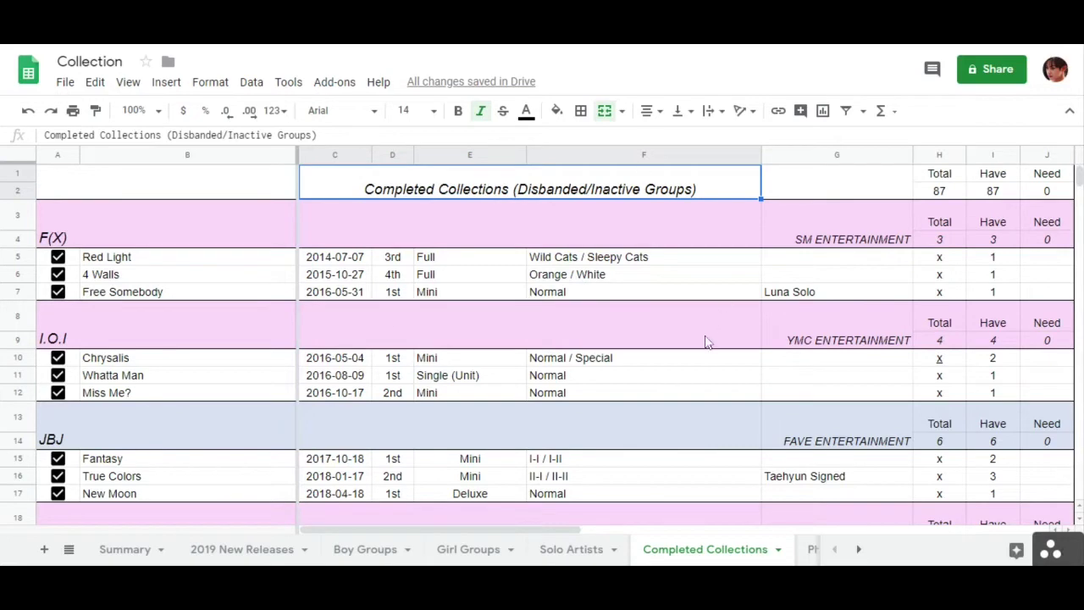
pyautogui.scroll(-2, 220, 284)
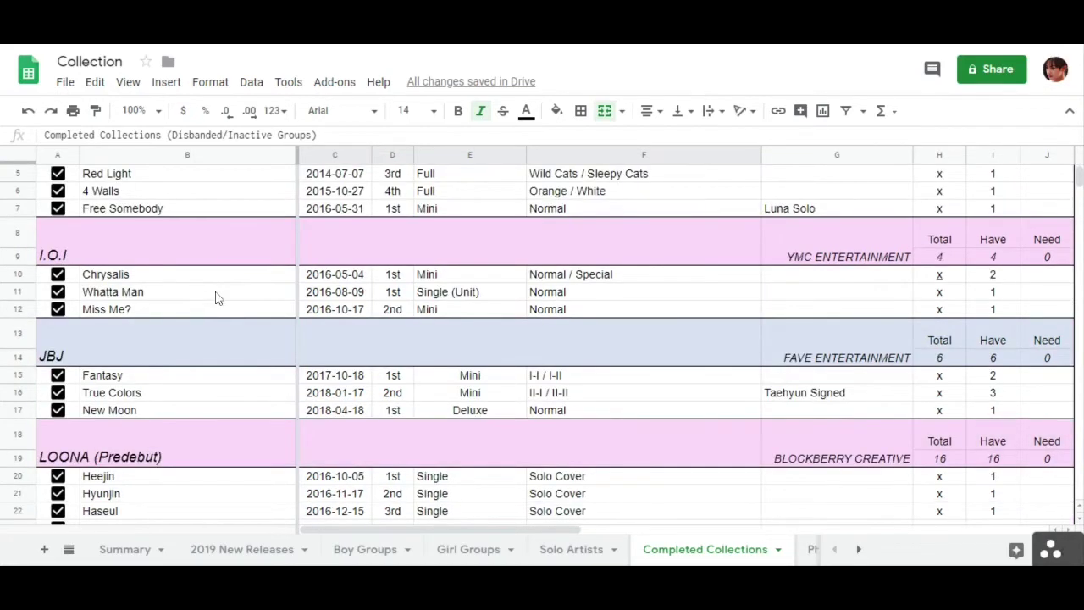
pyautogui.scroll(2, 218, 305)
pyautogui.scroll(-4, 263, 303)
pyautogui.scroll(-5, 268, 306)
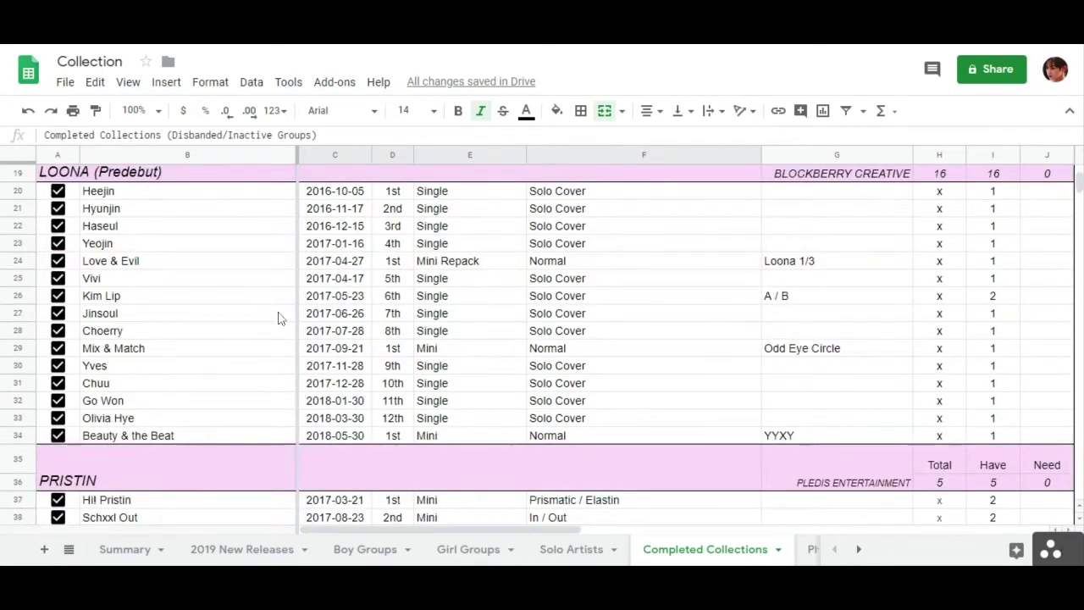
pyautogui.scroll(2, 282, 317)
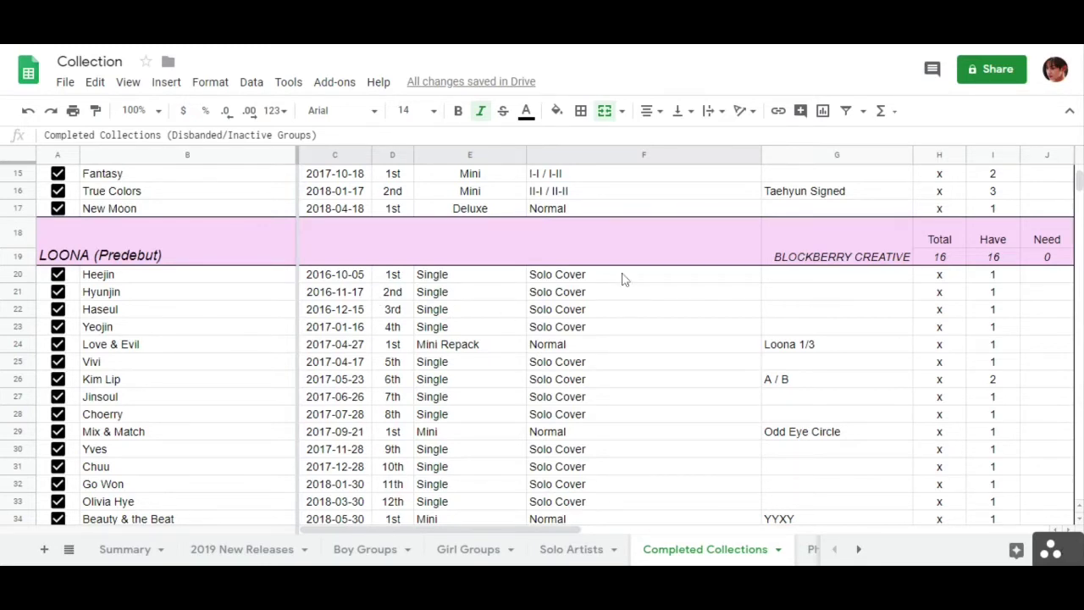
pyautogui.scroll(-2, 487, 376)
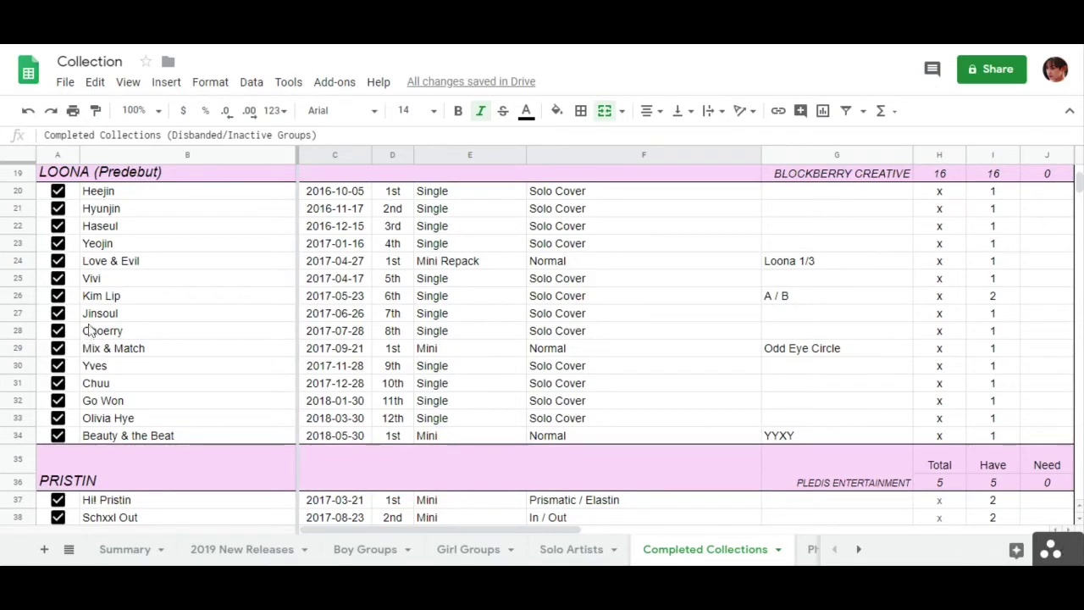
# Step: Examine the completed collections from PRISTIN down to LONGGUO & SHIHYUN, including Wanna One's DVDs / Photobooks
pyautogui.scroll(-5, 619, 313)
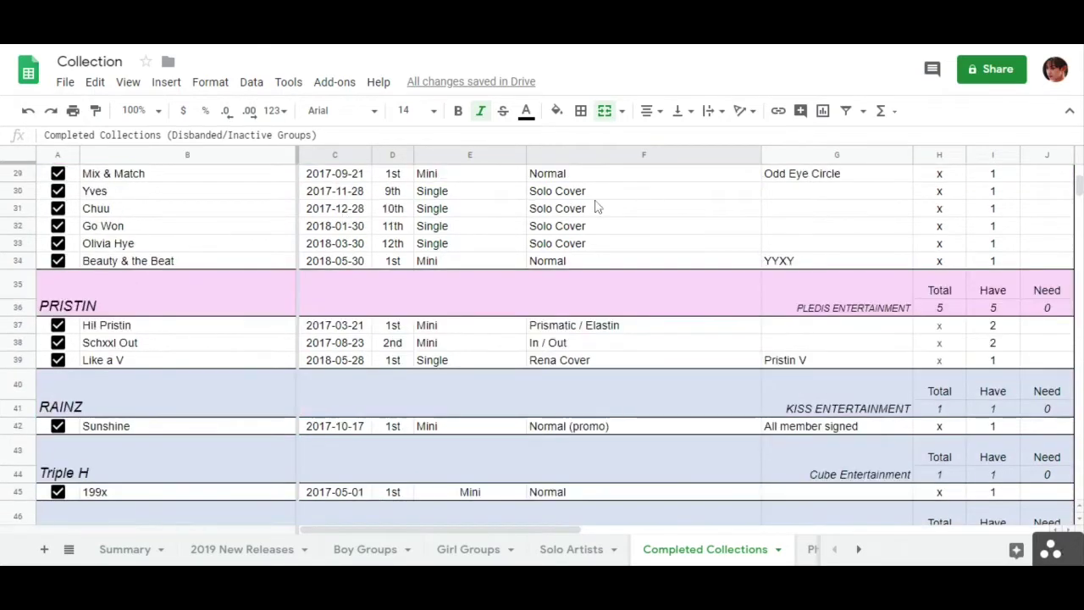
pyautogui.scroll(-2, 419, 255)
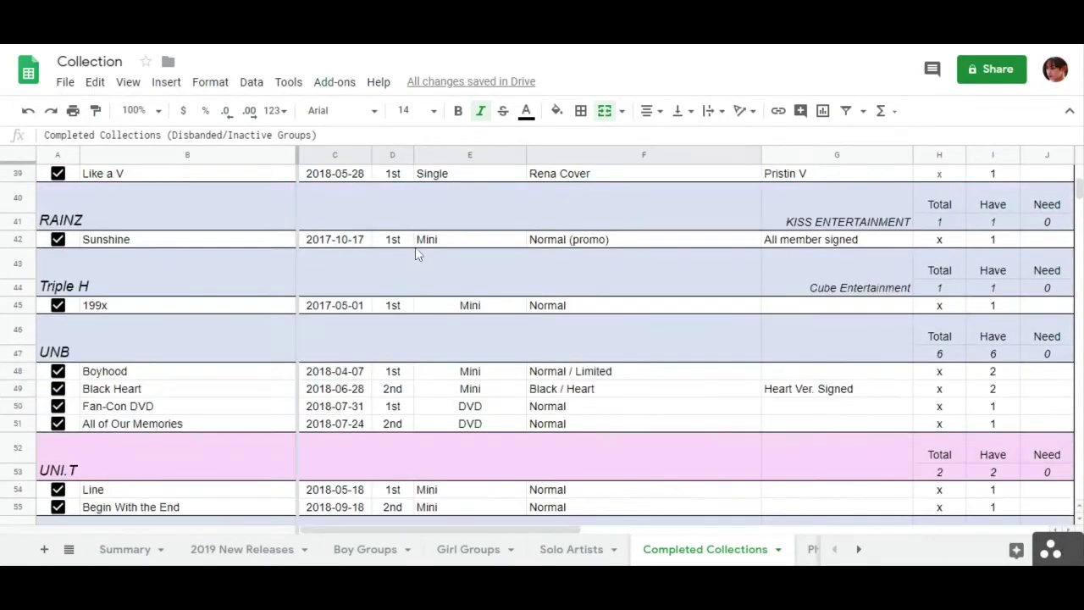
pyautogui.scroll(-2, 414, 256)
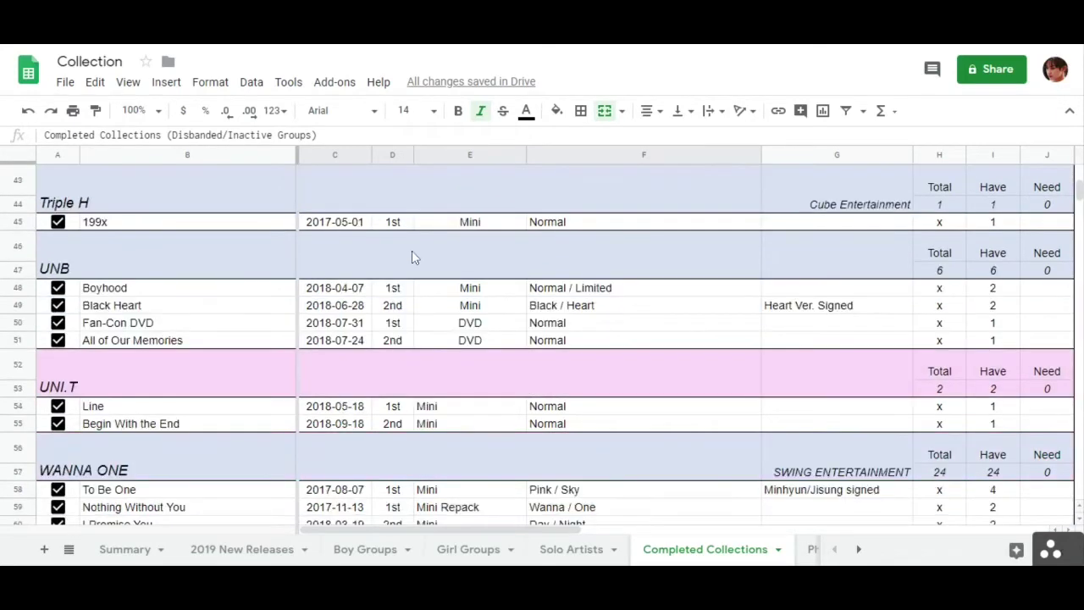
pyautogui.scroll(-10, 412, 256)
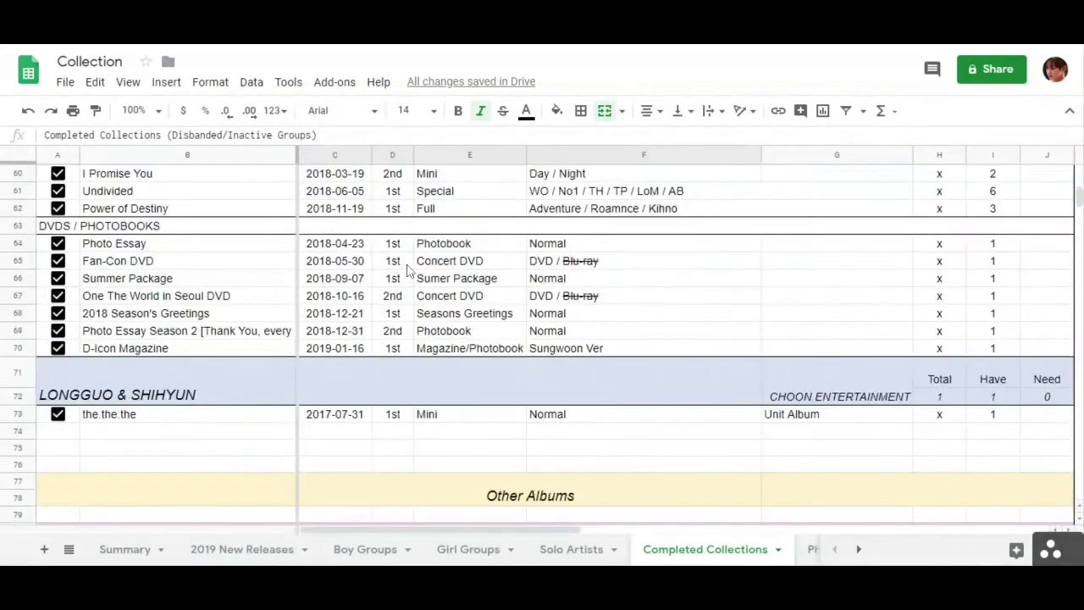
# Step: View the Female list under Other Albums and select the Girlkind - SORRY entry
pyautogui.scroll(-4, 403, 260)
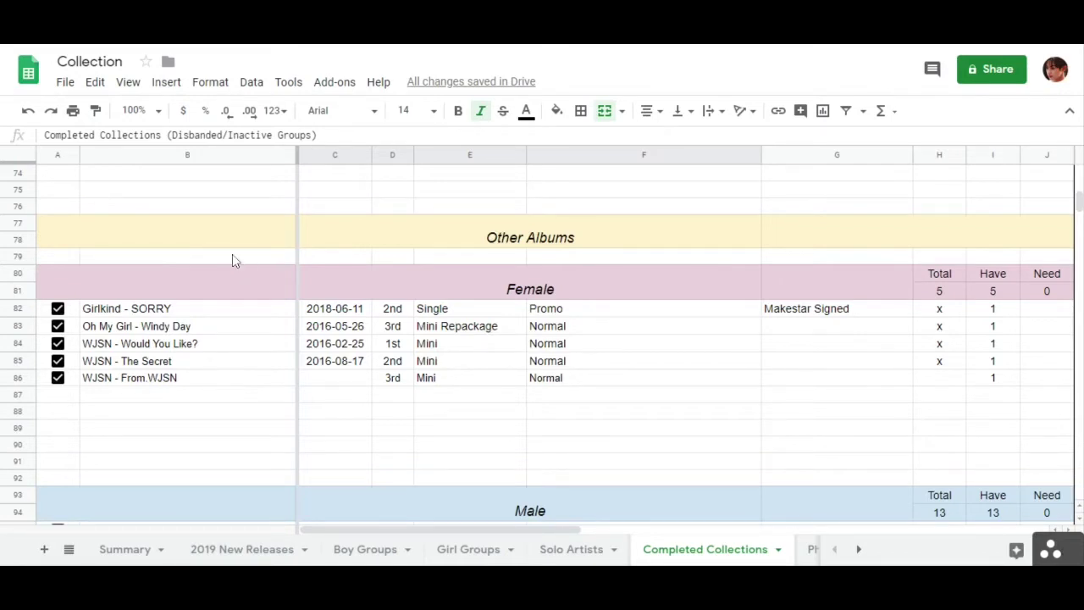
pyautogui.click(128, 312)
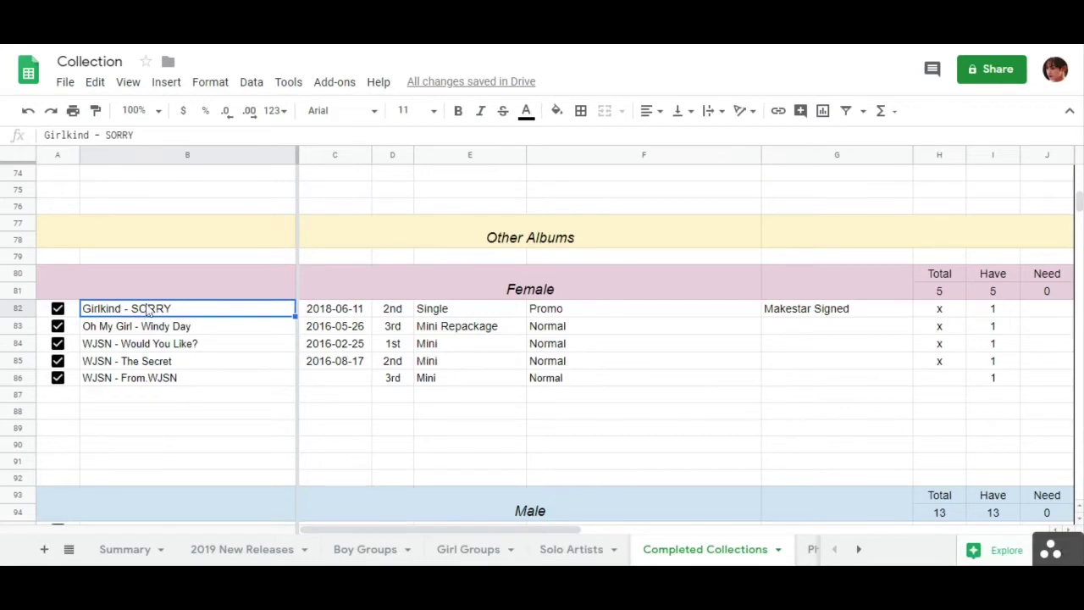
# Step: Examine the Male list under Other Albums from ONF - On/Off to Lee Euijin - e:motion and return to the sheet's beginning
pyautogui.scroll(-5, 551, 310)
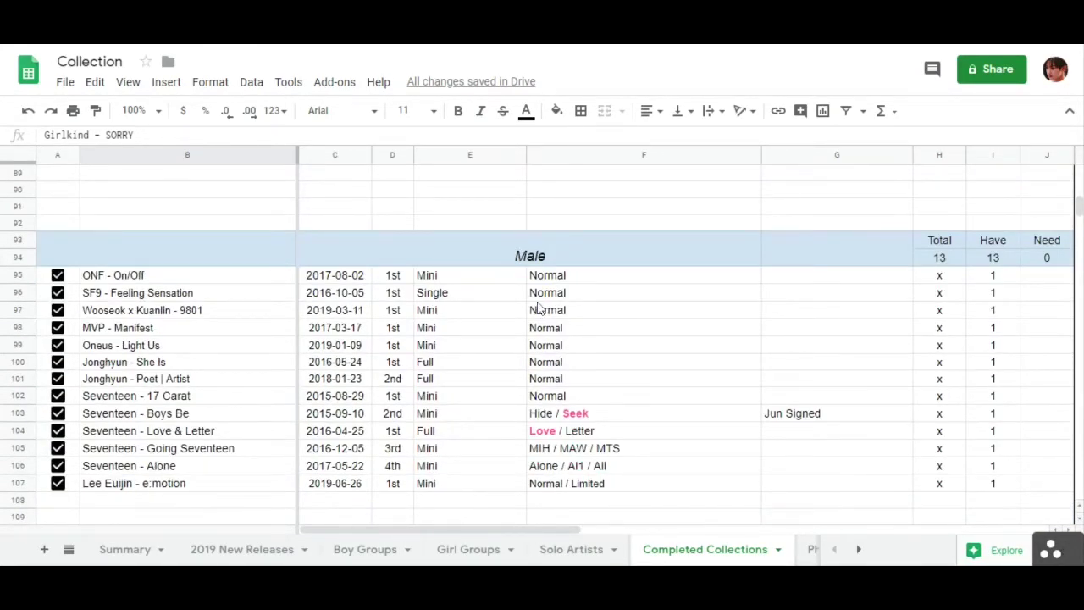
pyautogui.scroll(-2, 537, 309)
pyautogui.scroll(2, 535, 307)
pyautogui.scroll(20, 508, 474)
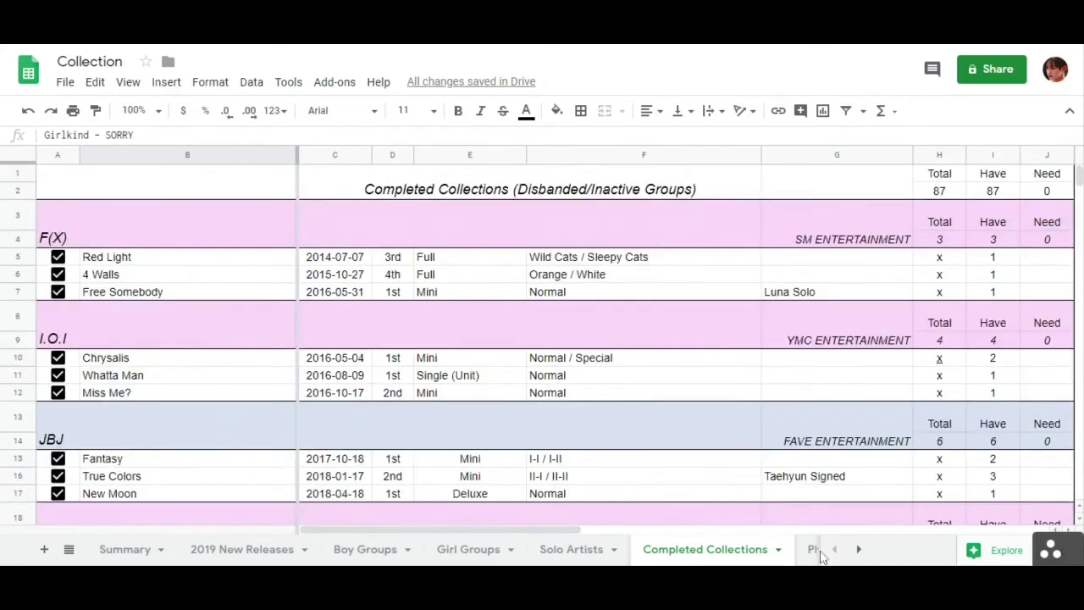
# Step: Open the Photocards sheet, inspect the Have/Need pie chart and examine the first members' card checklists
pyautogui.click(811, 548)
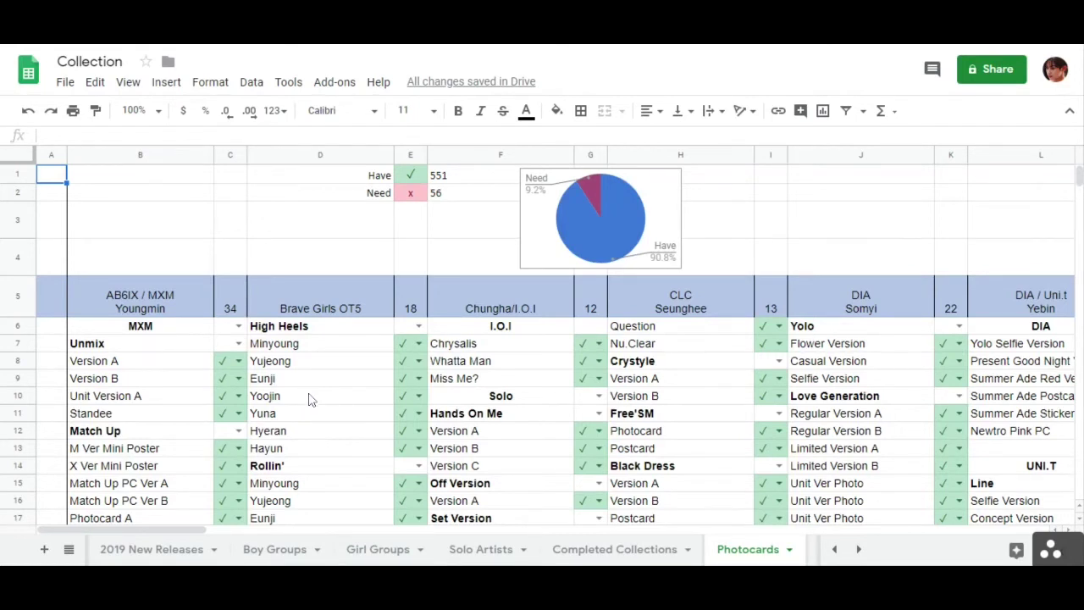
pyautogui.click(658, 222)
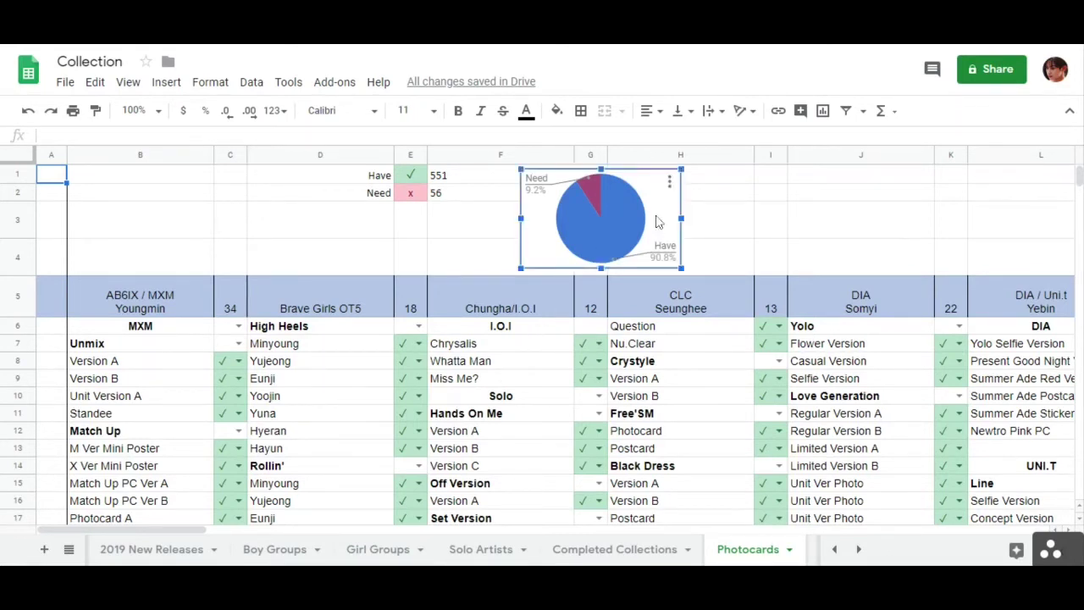
pyautogui.click(720, 233)
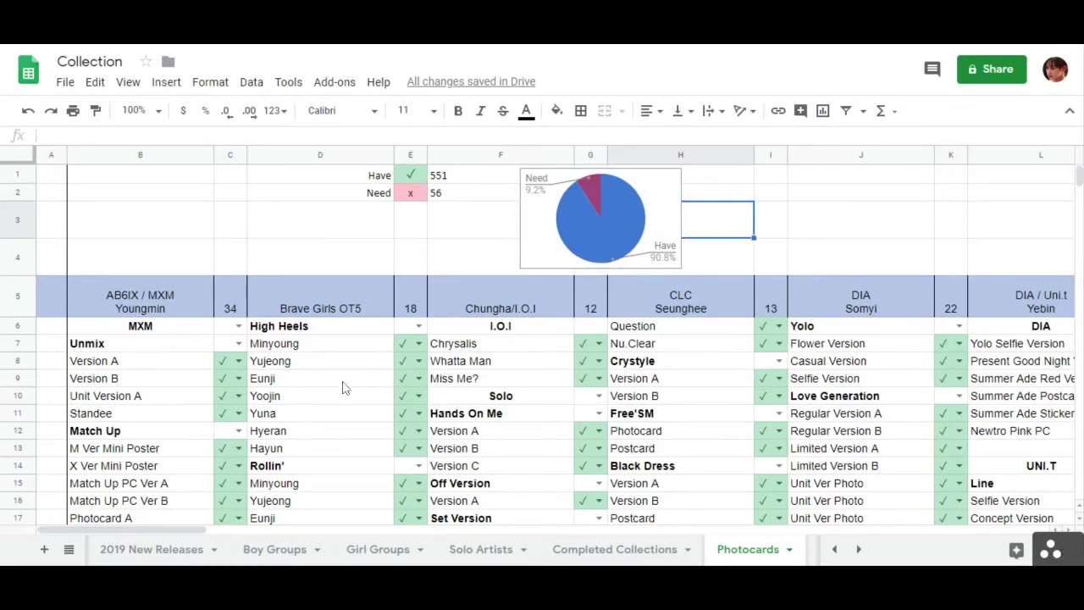
pyautogui.scroll(-2, 343, 386)
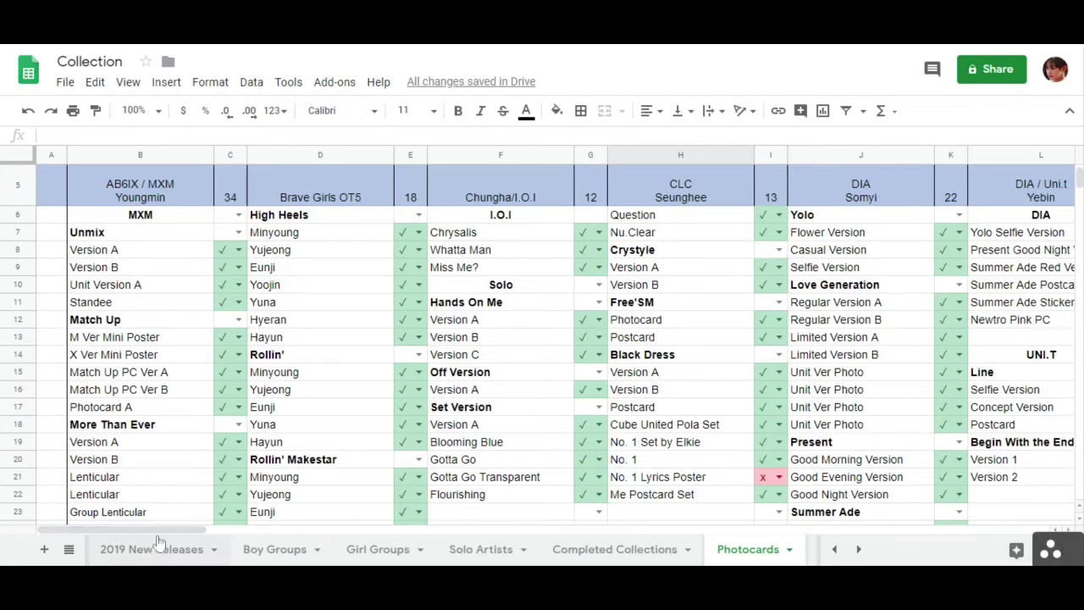
pyautogui.moveTo(164, 536)
pyautogui.mouseDown()
pyautogui.moveTo(322, 531)
pyautogui.moveTo(353, 548)
pyautogui.moveTo(174, 542)
pyautogui.mouseUp()
pyautogui.scroll(2, 359, 515)
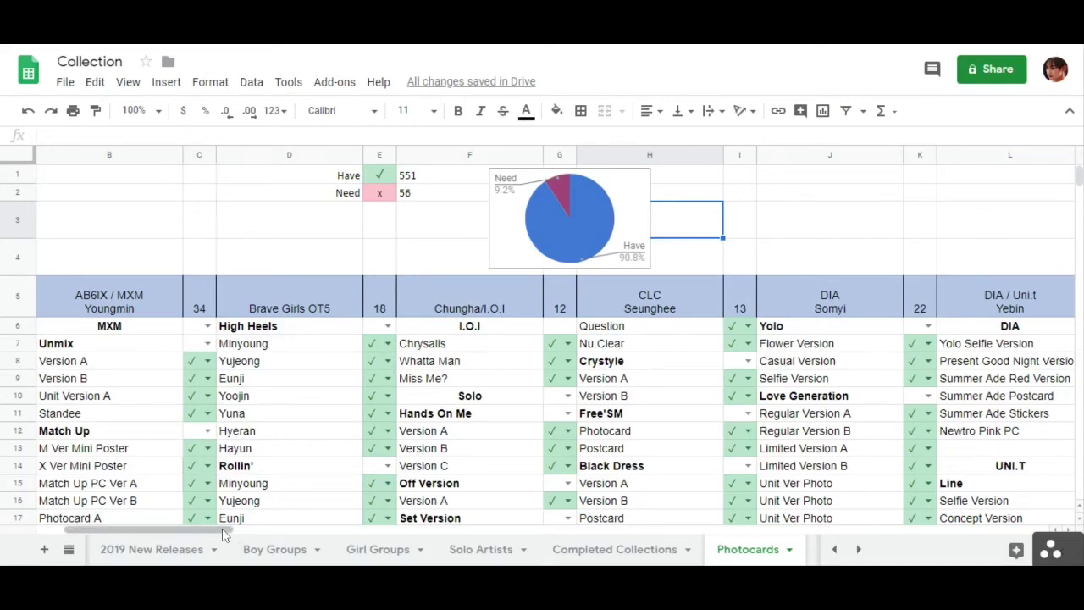
# Step: Examine the Hotshot, JBJ, UNB and Wanna One photocard checklists and view the status options beside Black in Hojung's list
pyautogui.moveTo(225, 534); pyautogui.dragTo(364, 518)
pyautogui.scroll(-2, 237, 503)
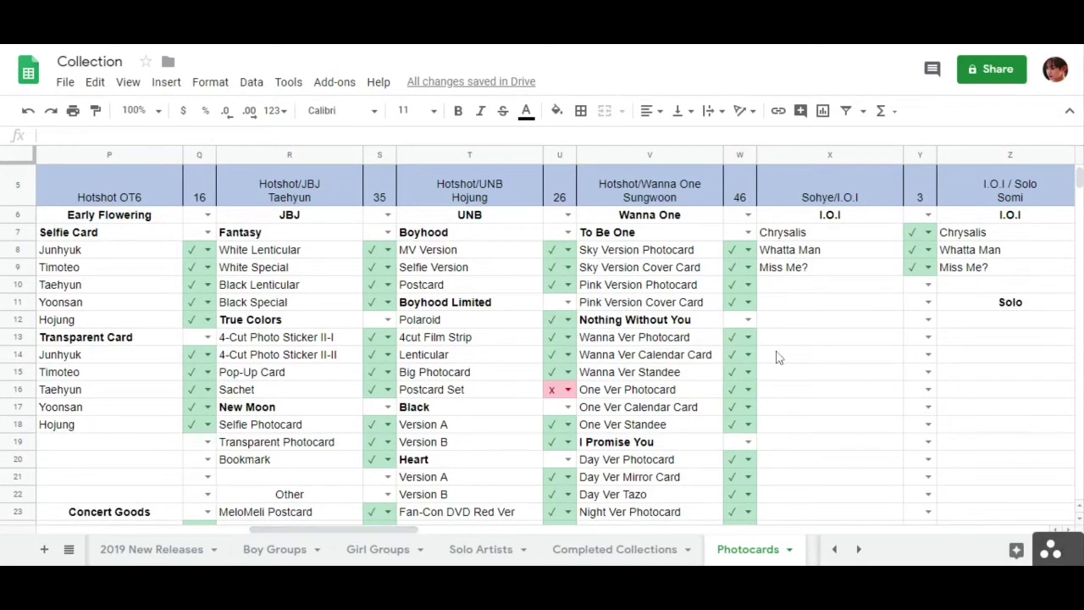
pyautogui.doubleClick(573, 411)
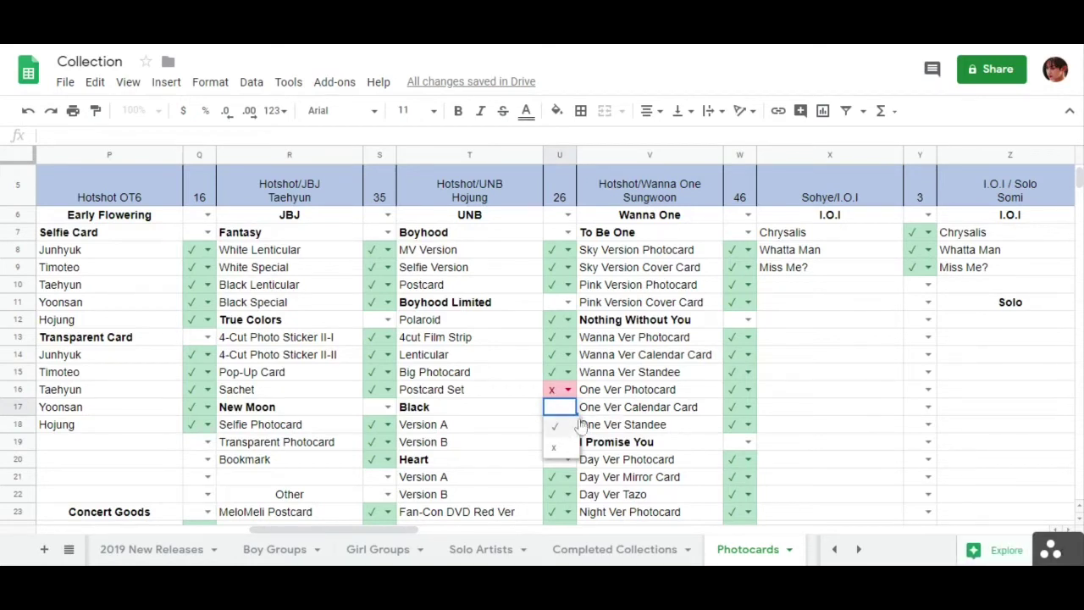
pyautogui.click(514, 412)
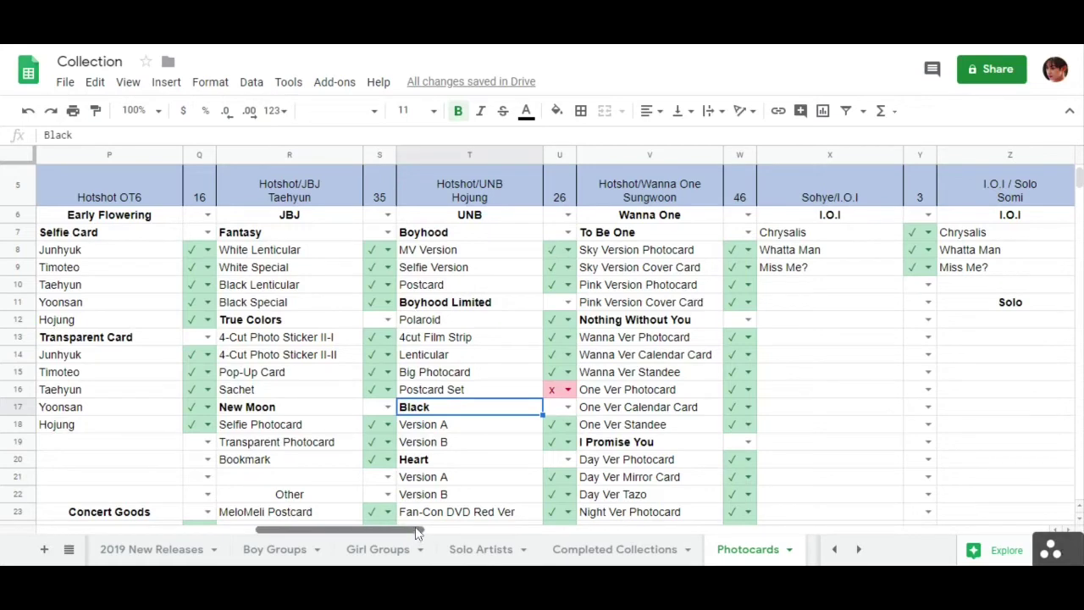
pyautogui.moveTo(417, 531); pyautogui.dragTo(448, 528)
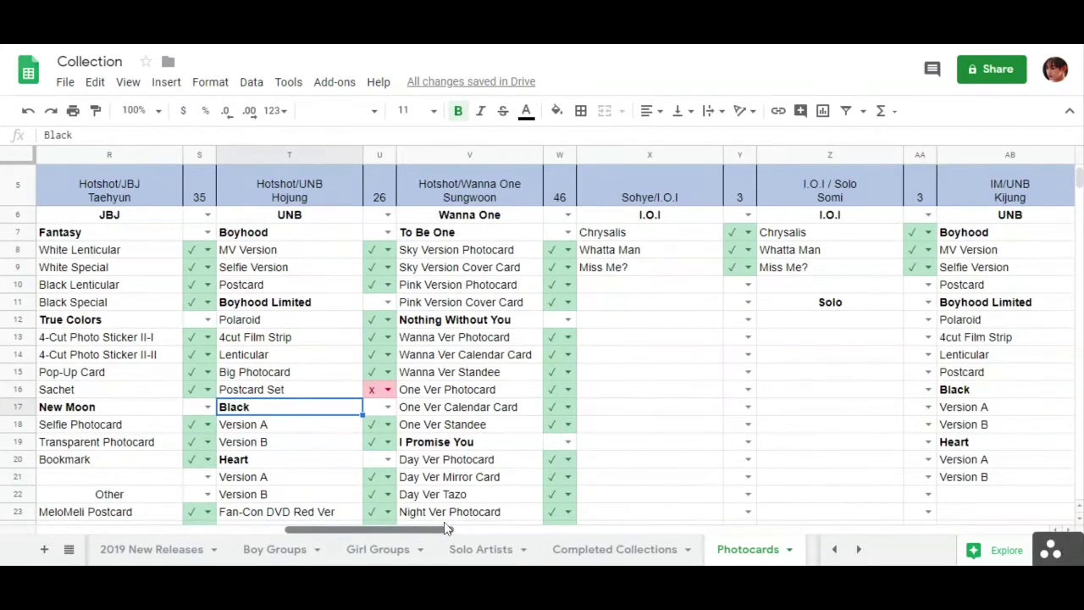
pyautogui.moveTo(446, 525); pyautogui.dragTo(466, 532)
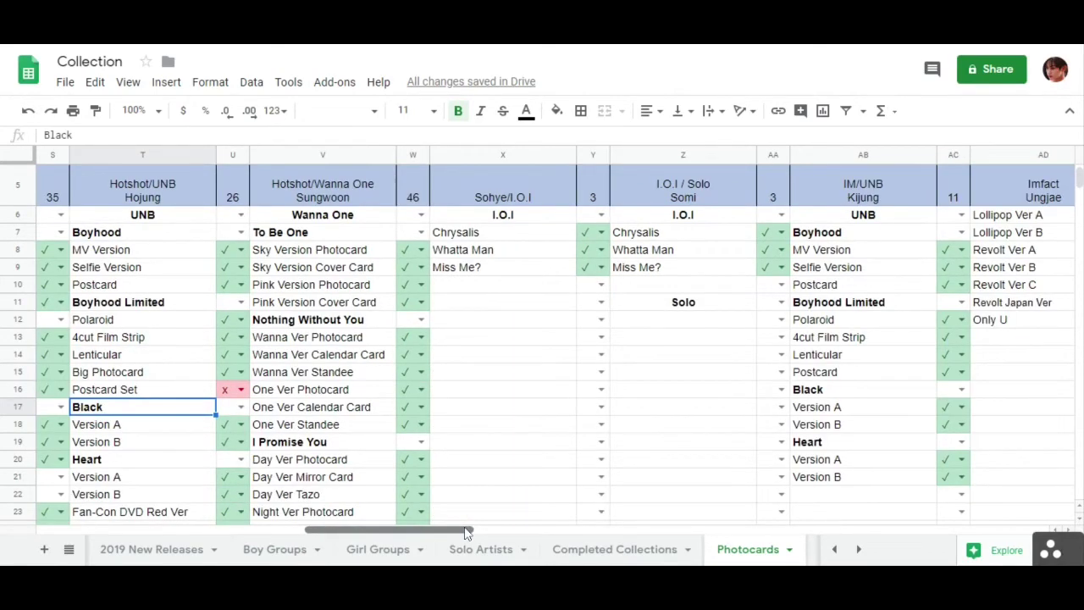
# Step: Mark the empty status cell Y11 in the Sohye/I.O.I checklist with a check mark and clear it again
pyautogui.click(602, 302)
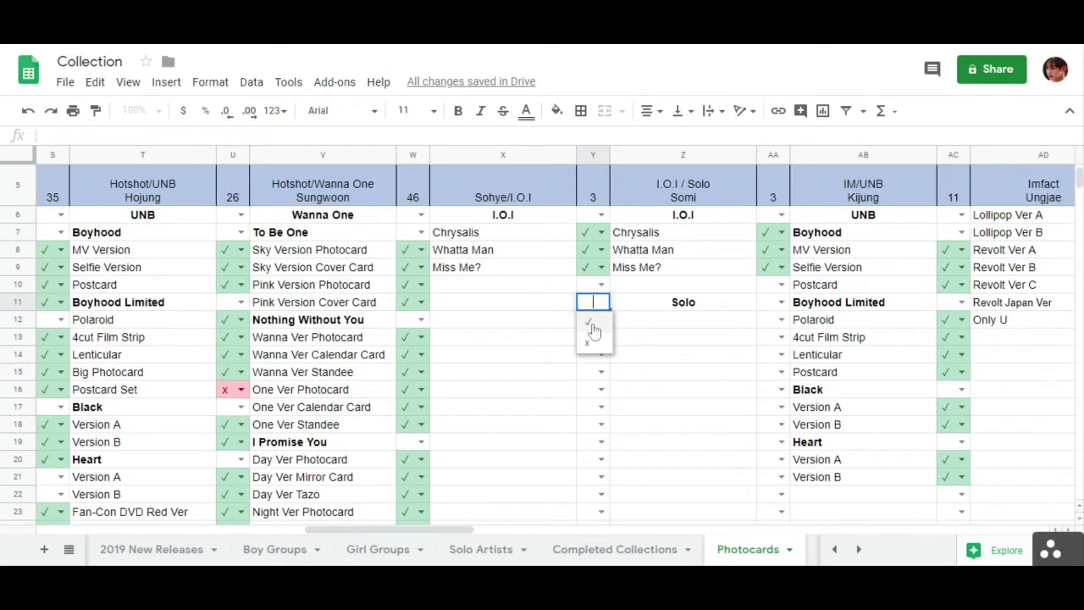
pyautogui.click(594, 329)
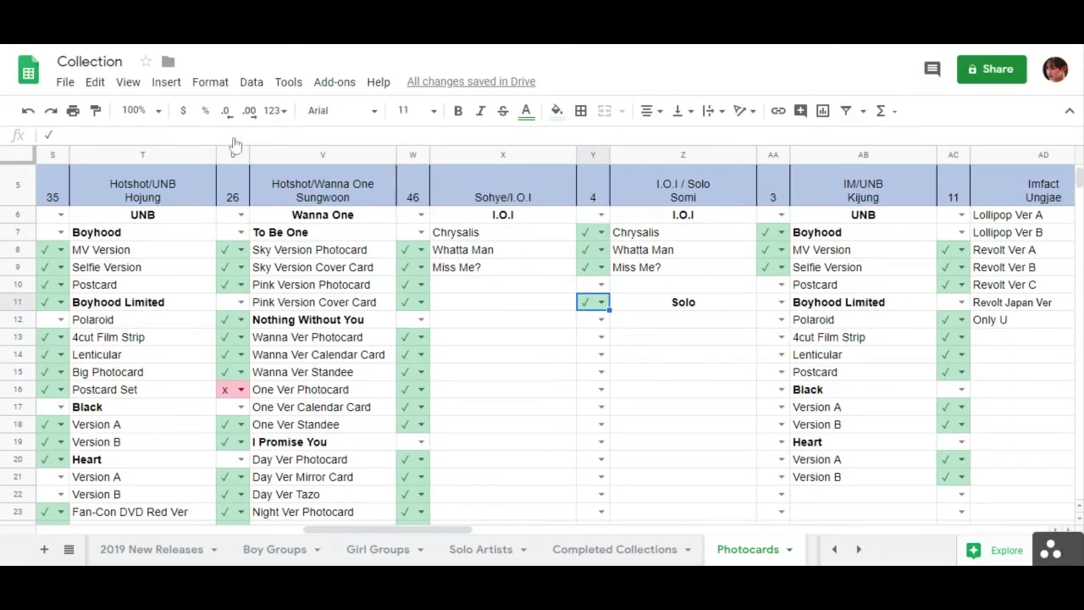
pyautogui.click(601, 302)
pyautogui.click(561, 290)
pyautogui.click(600, 302)
pyautogui.click(550, 307)
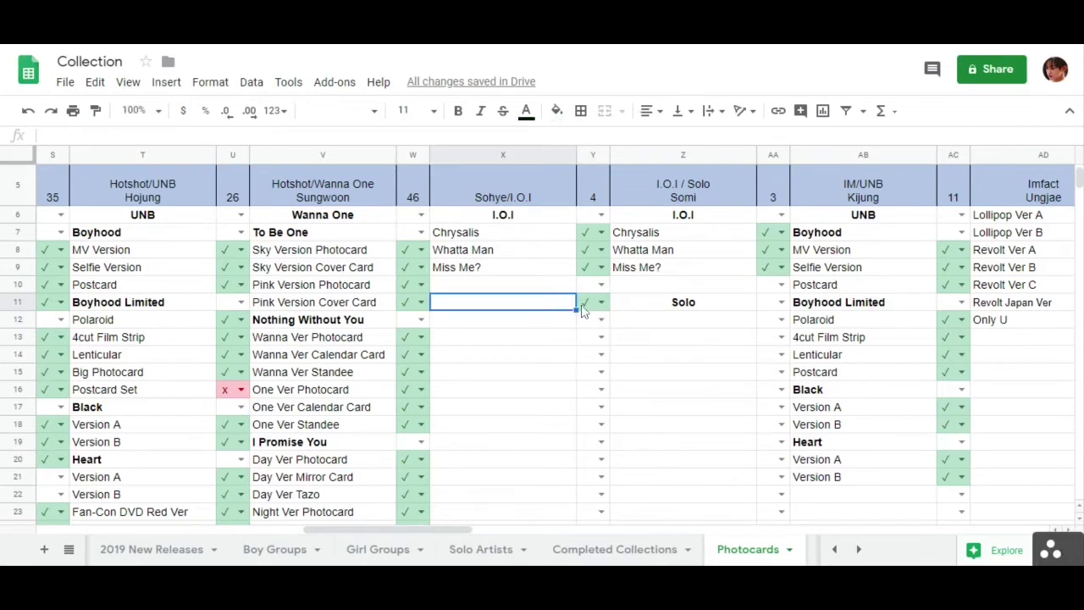
pyautogui.click(582, 306)
pyautogui.press('Delete')
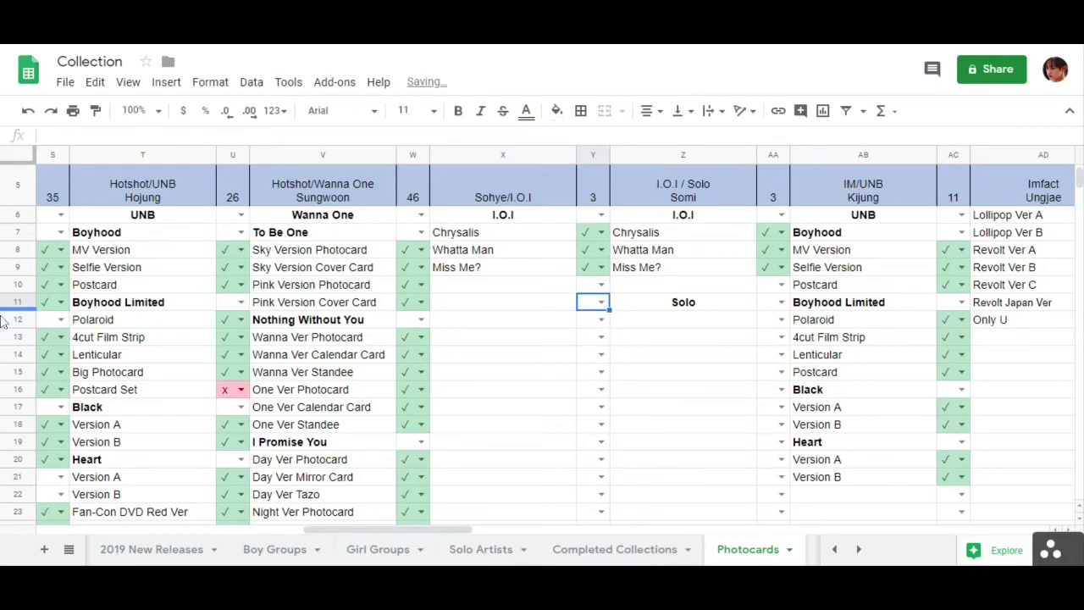
# Step: Remove "IM/" from the header of Kijung's photocard column, leaving UNB as the group name
pyautogui.moveTo(460, 532); pyautogui.dragTo(530, 551)
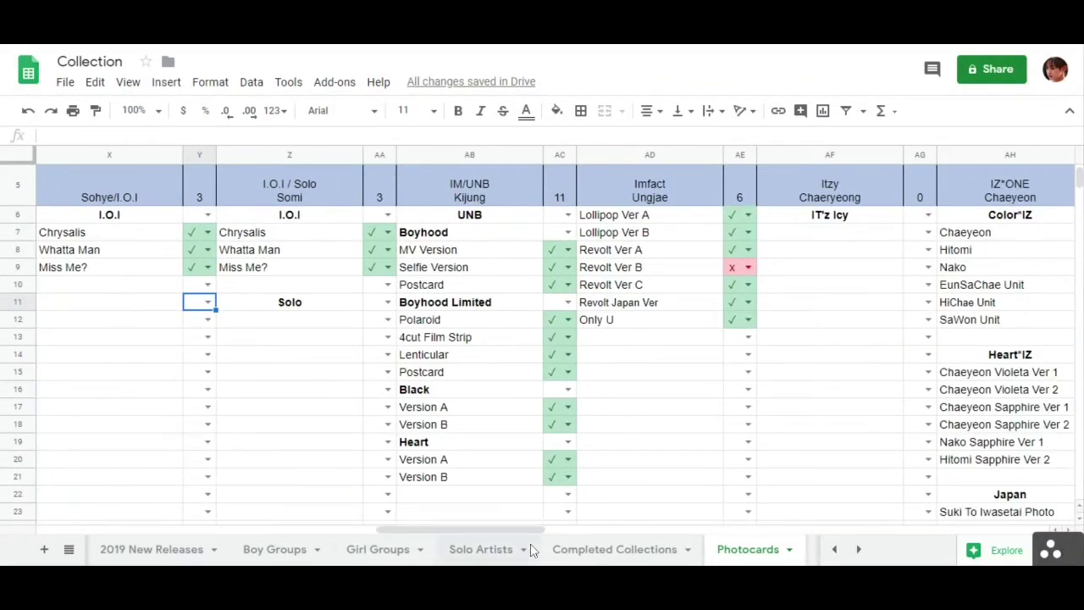
pyautogui.click(461, 196)
pyautogui.doubleClick(462, 196)
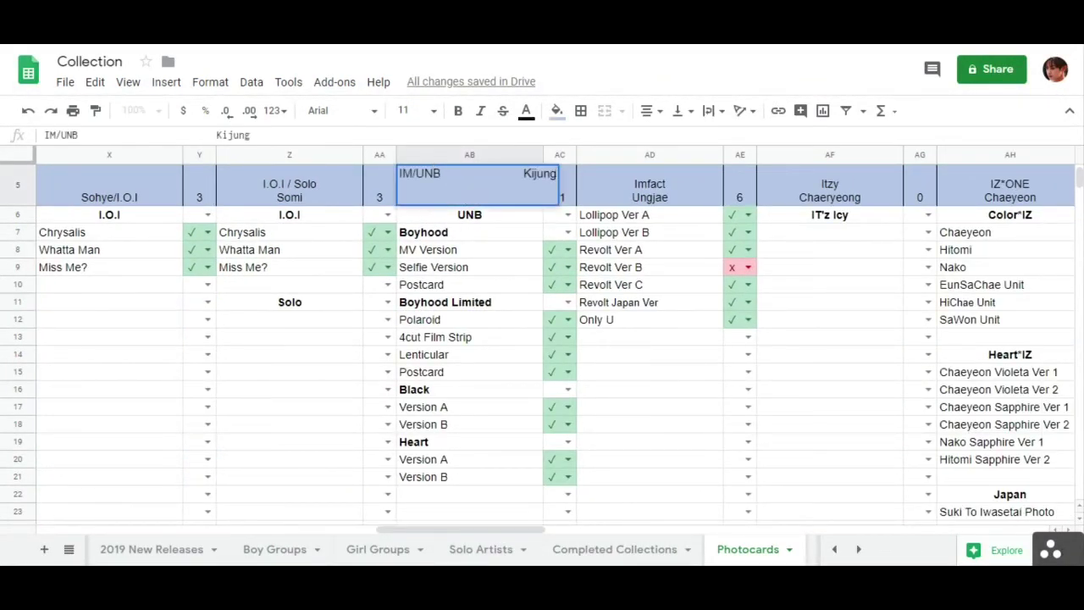
pyautogui.moveTo(416, 173); pyautogui.dragTo(400, 173)
pyautogui.press('BackSpace')
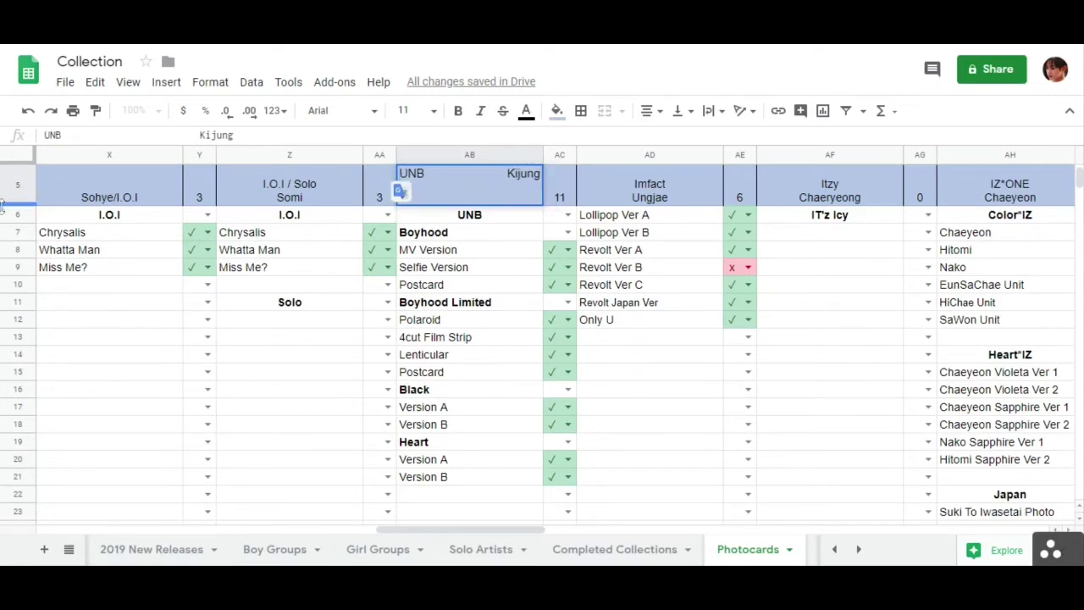
pyautogui.press('Return')
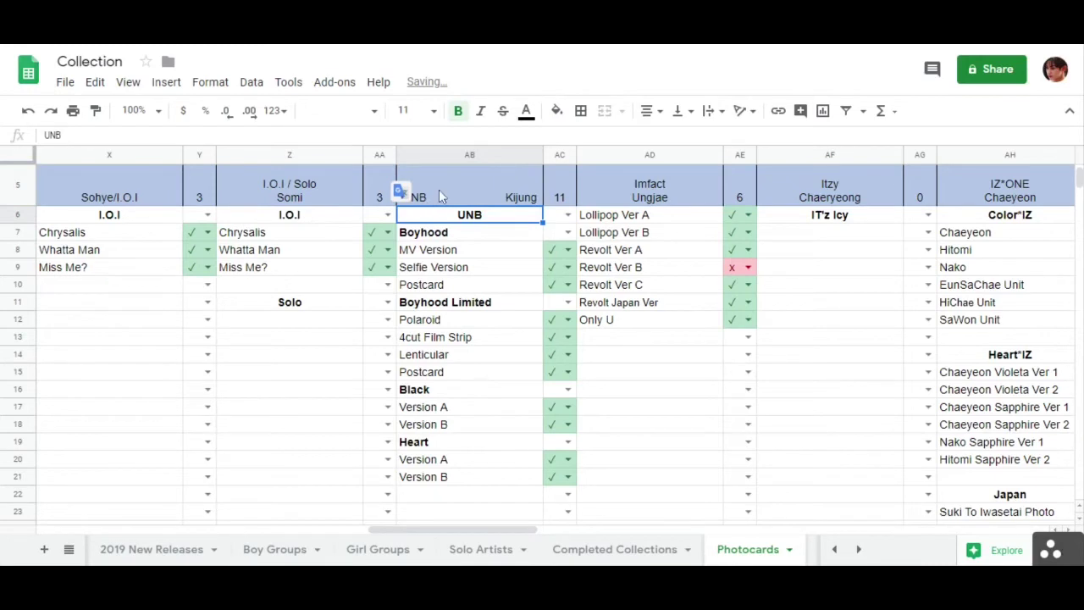
pyautogui.doubleClick(439, 188)
pyautogui.write('n')
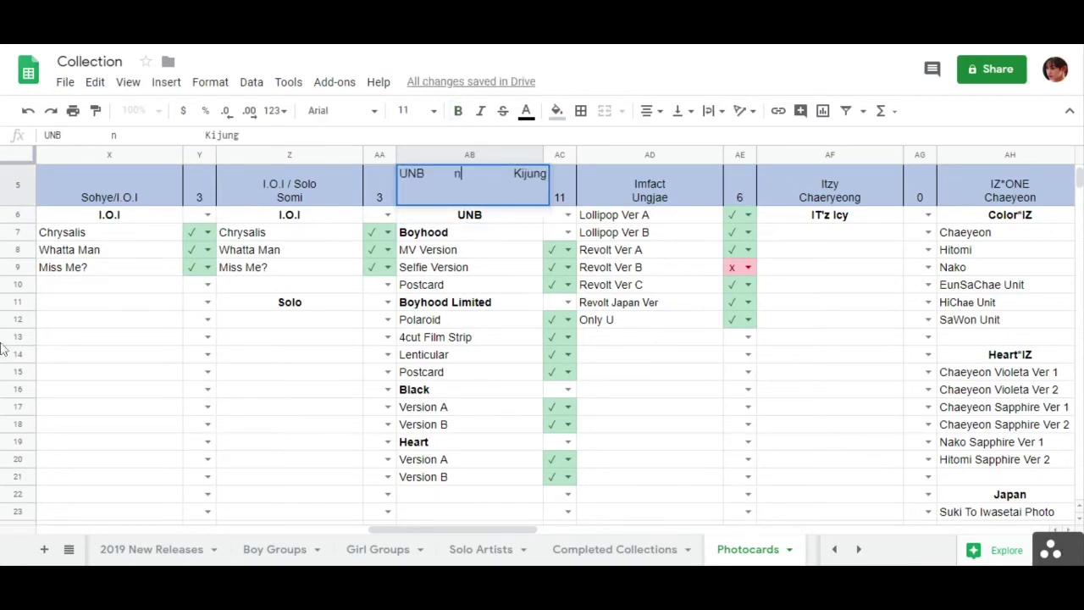
pyautogui.press('BackSpace')
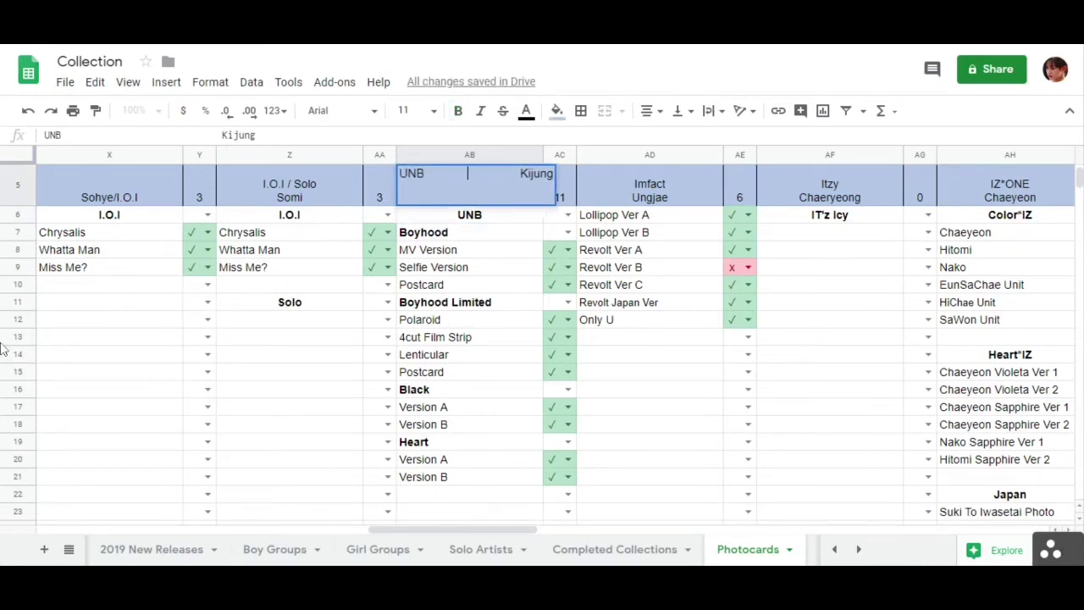
pyautogui.press('Return')
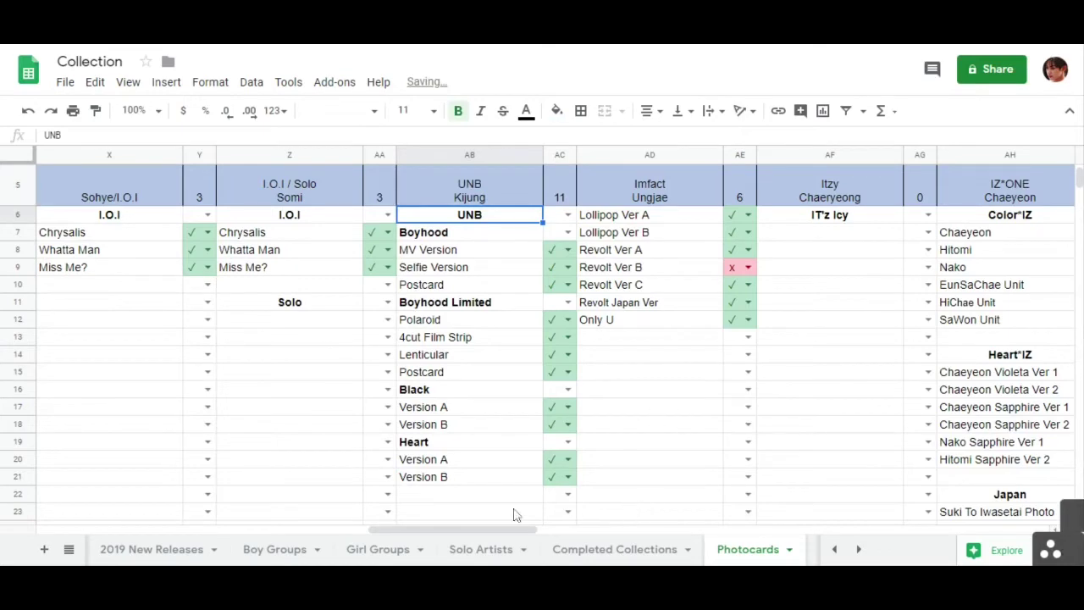
# Step: Examine the photocard checklists from Imfact Ungjae to NCT U/WayV Ten, including the We Are Superhuman Set cards
pyautogui.moveTo(472, 534); pyautogui.dragTo(546, 533)
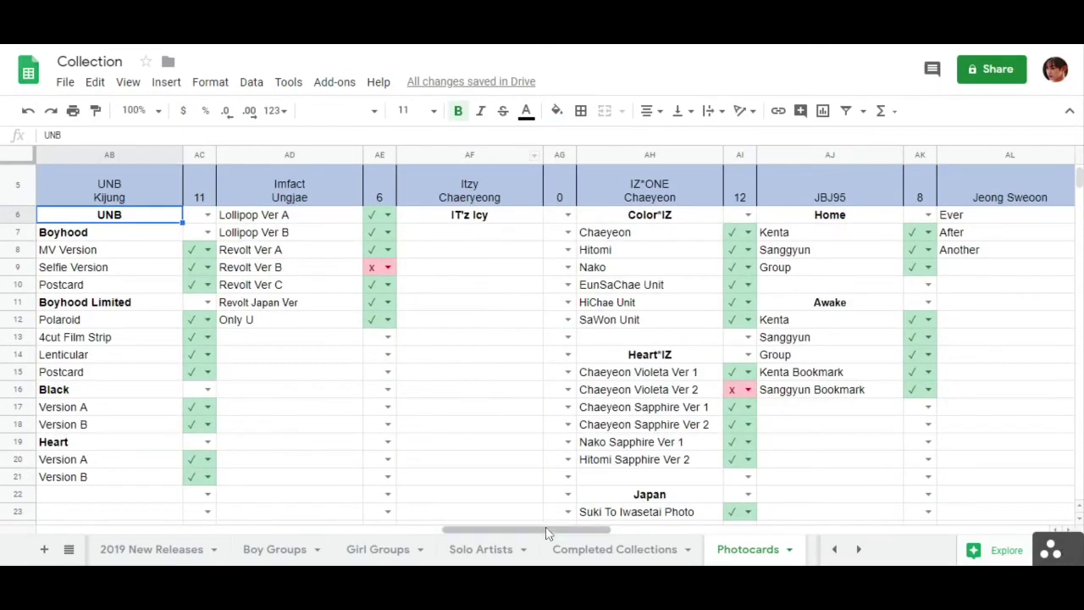
pyautogui.moveTo(546, 533); pyautogui.dragTo(710, 545)
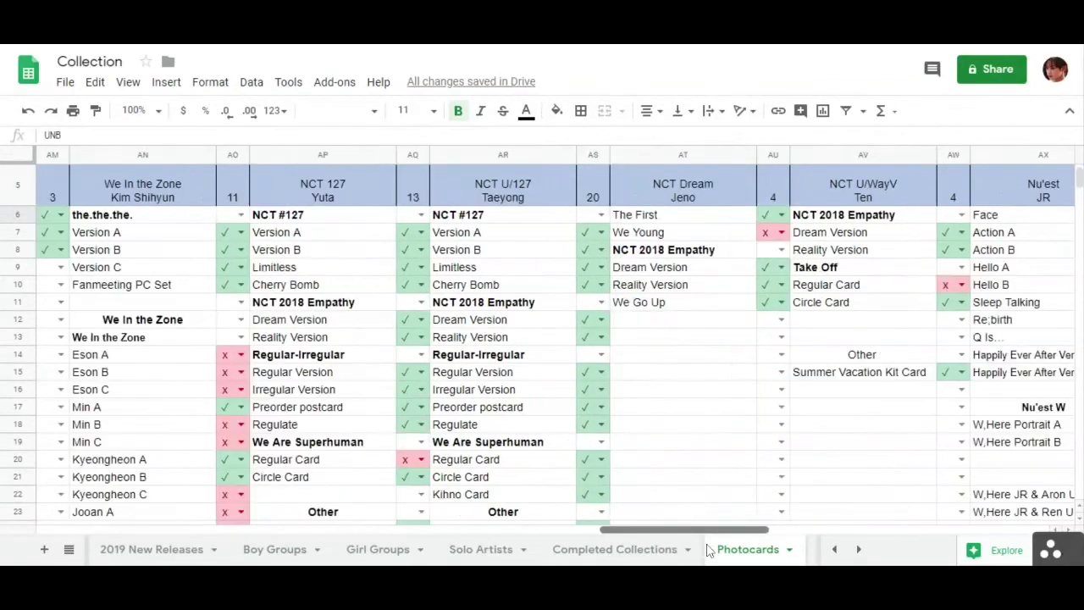
pyautogui.scroll(-6, 491, 292)
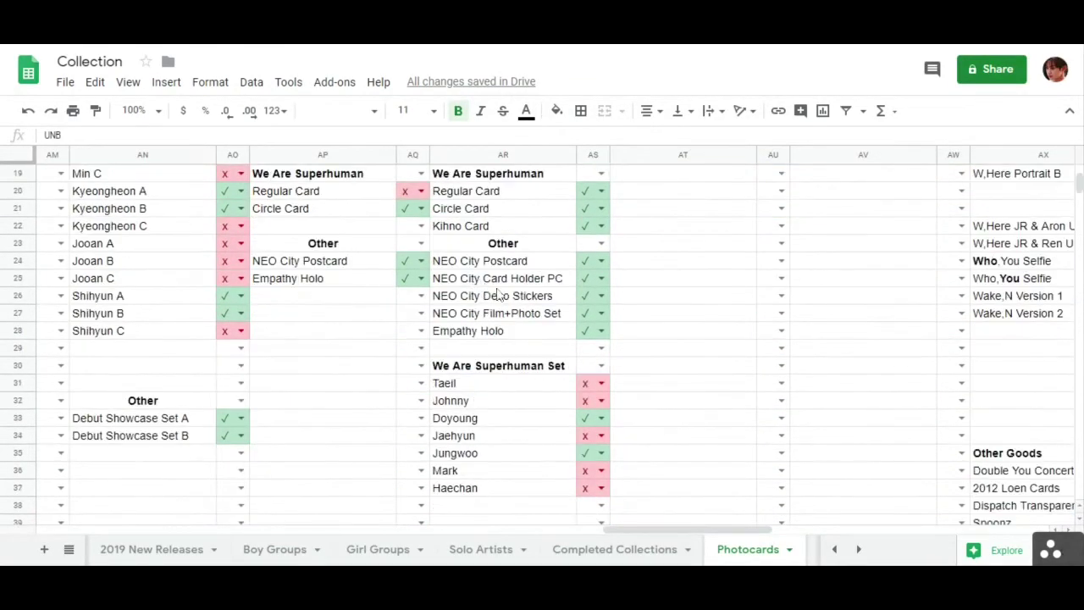
pyautogui.scroll(6, 530, 318)
pyautogui.scroll(2, 531, 320)
pyautogui.scroll(-2, 677, 399)
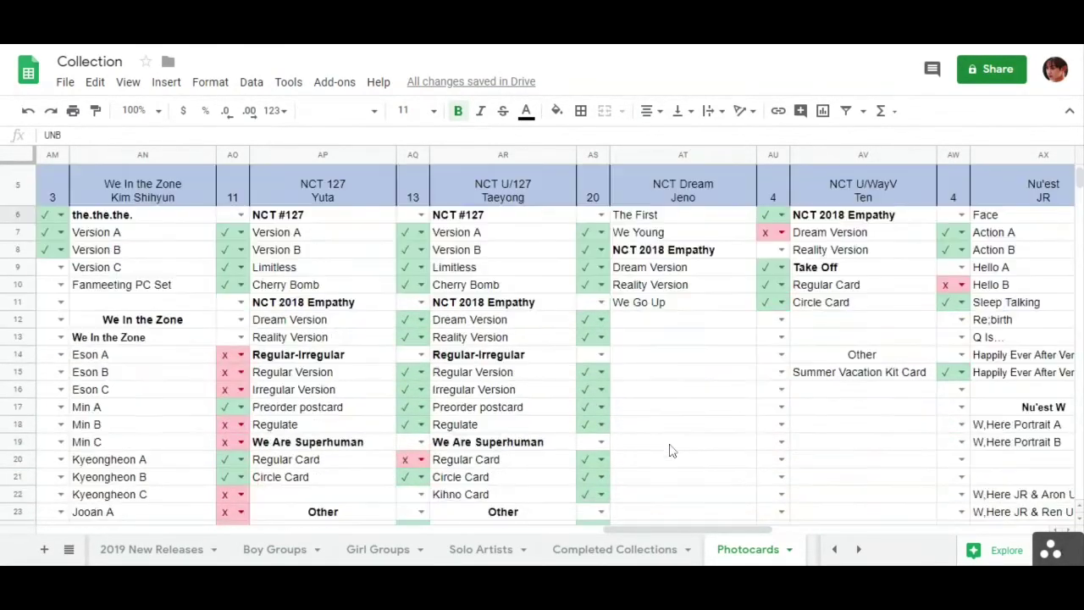
# Step: Examine the photocard checklists from Nu'est JR to the Others columns down to their last rows and return to the sheet's beginning
pyautogui.moveTo(641, 531); pyautogui.dragTo(687, 530)
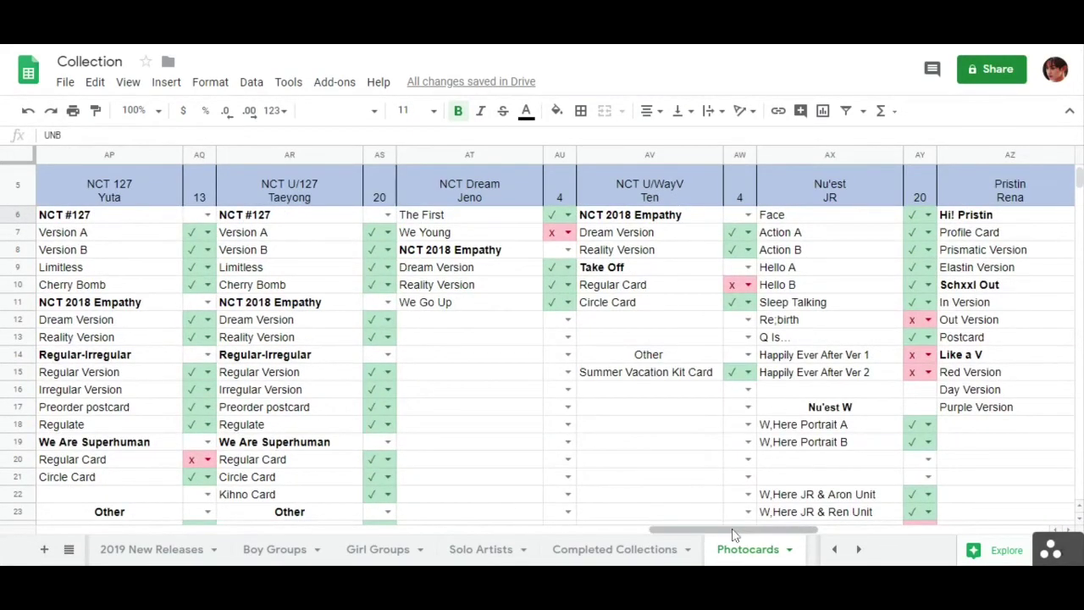
pyautogui.moveTo(735, 536); pyautogui.dragTo(965, 516)
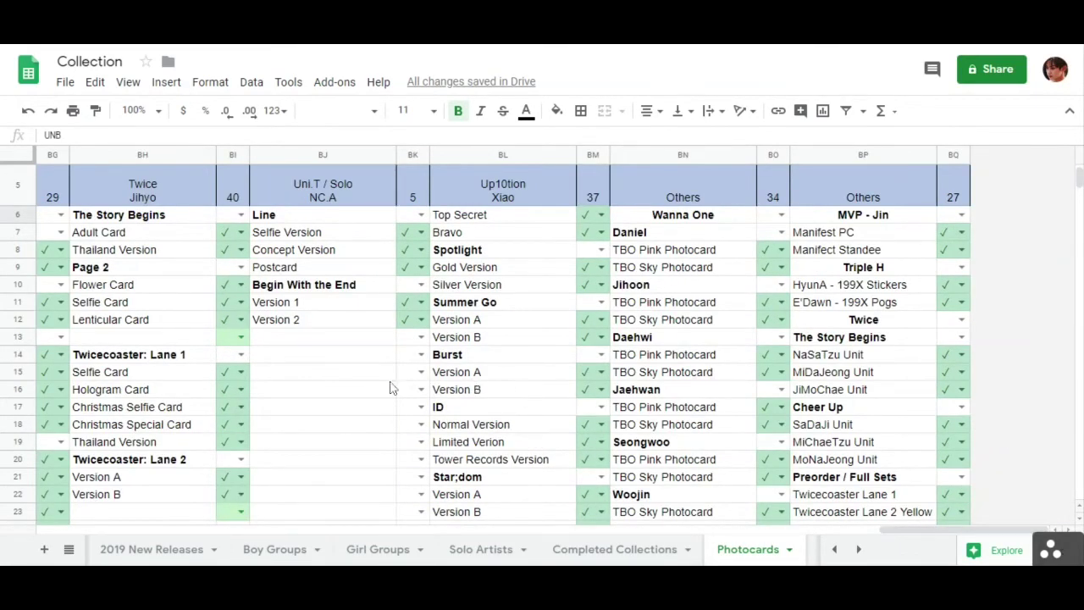
pyautogui.scroll(-8, 322, 385)
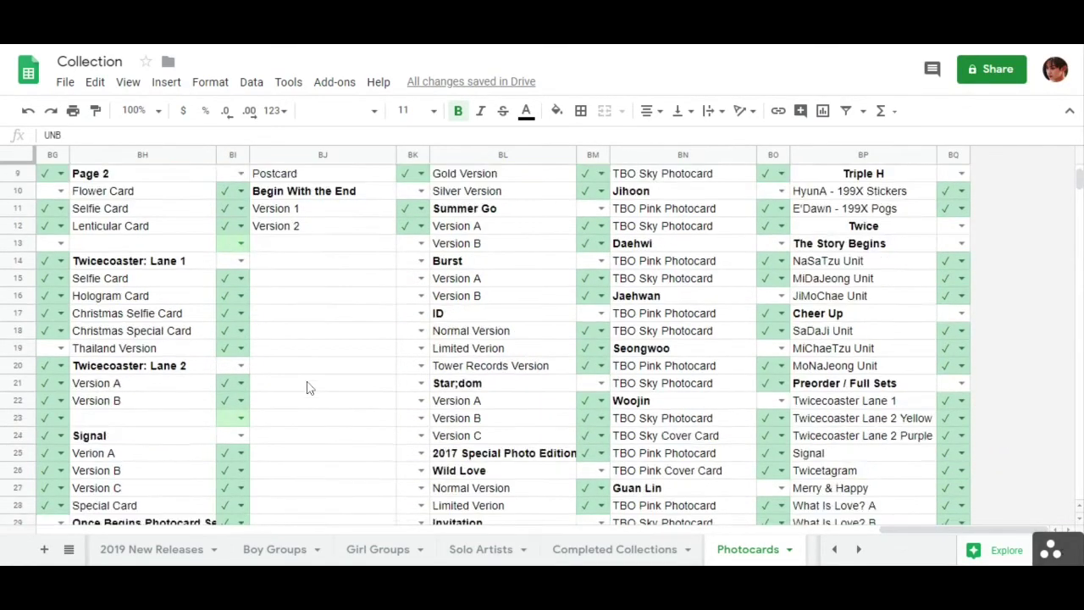
pyautogui.scroll(-10, 309, 387)
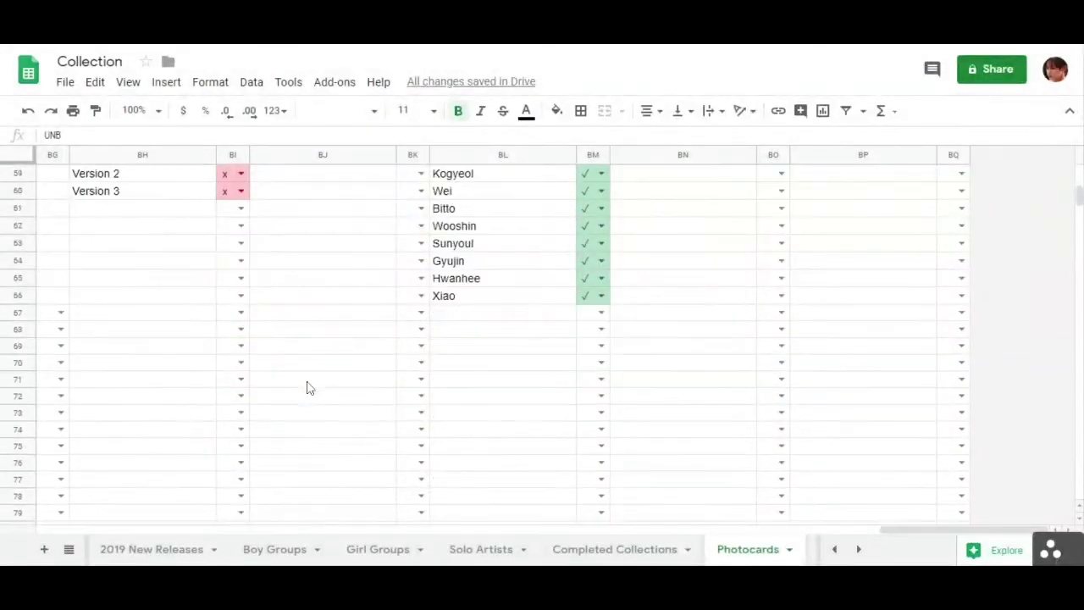
pyautogui.scroll(10, 309, 389)
pyautogui.scroll(10, 309, 391)
pyautogui.hscroll(-15, 309, 390)
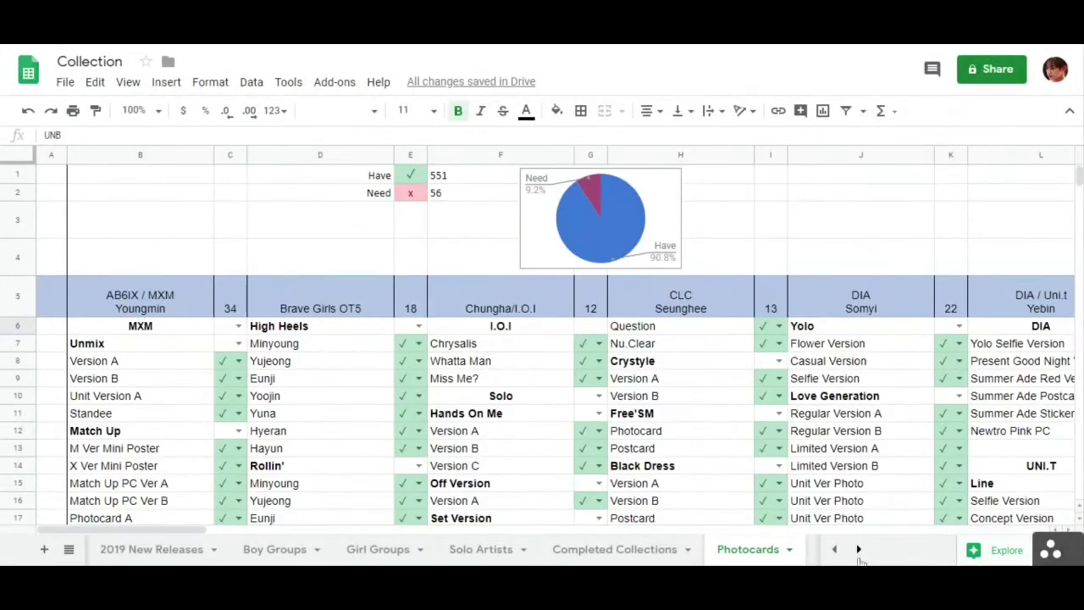
# Step: Open the 48 Groups sheet and examine the AKB48 releases from Kamikyokutachi to LOVE TRIP
pyautogui.click(858, 549)
pyautogui.click(858, 549)
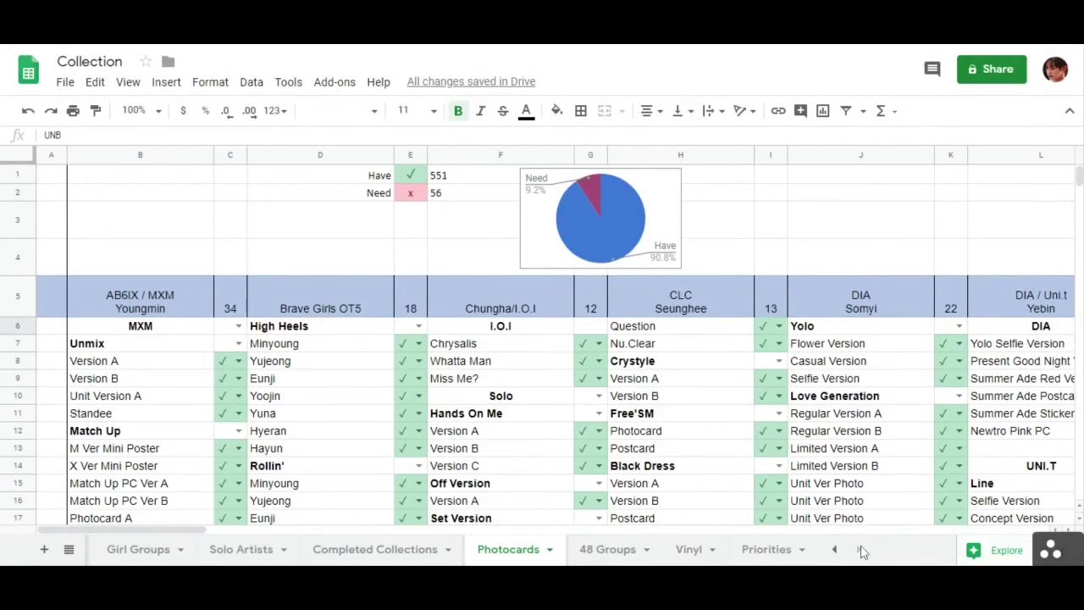
pyautogui.click(587, 551)
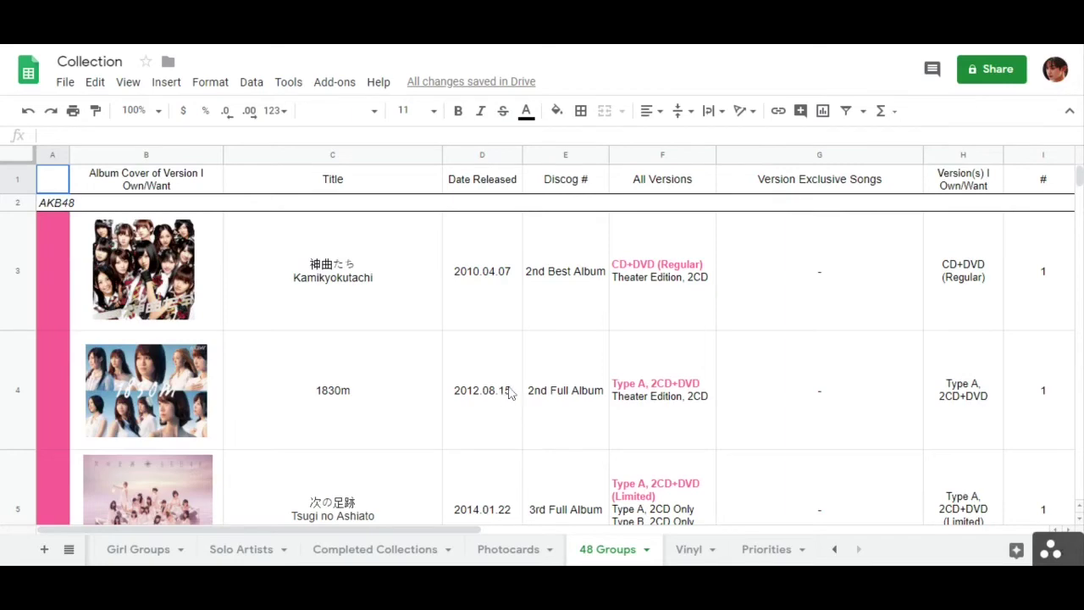
pyautogui.scroll(-5, 719, 402)
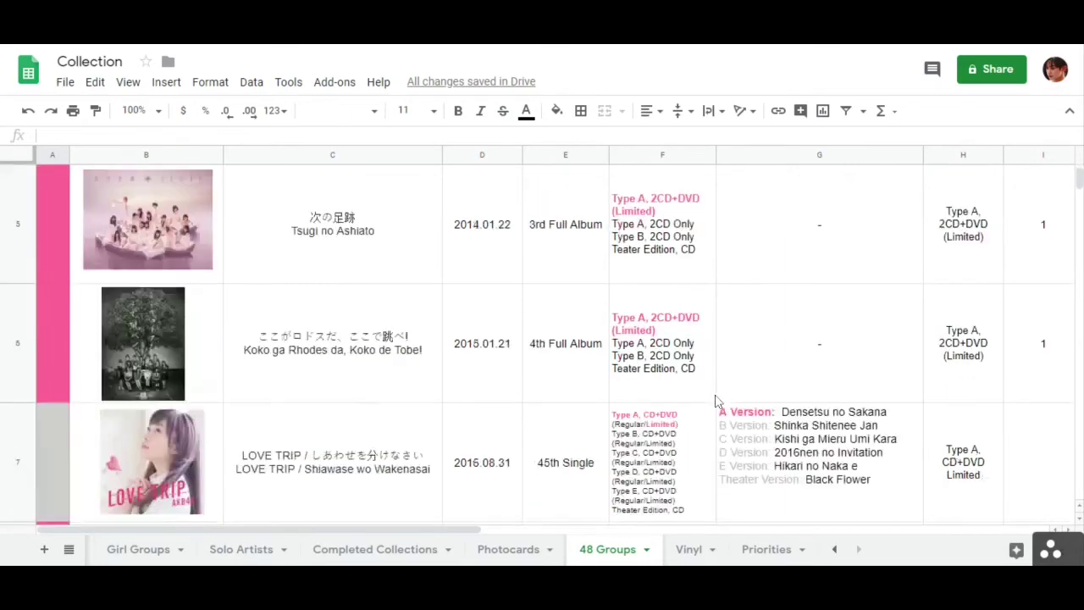
# Step: Examine the remaining 48 Groups releases from AKB48's Thumbnail through HKT48, NGT48 and NMB48 to SKE48's Stand By You, and return to the sheet's beginning
pyautogui.scroll(-1, 714, 392)
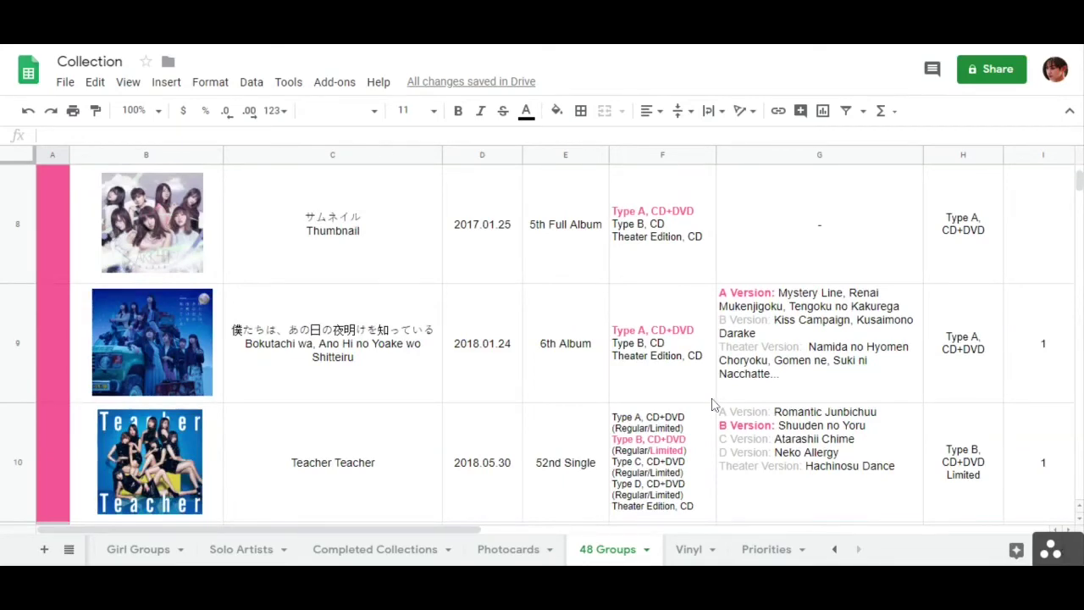
pyautogui.scroll(-1, 711, 406)
pyautogui.scroll(-5, 710, 408)
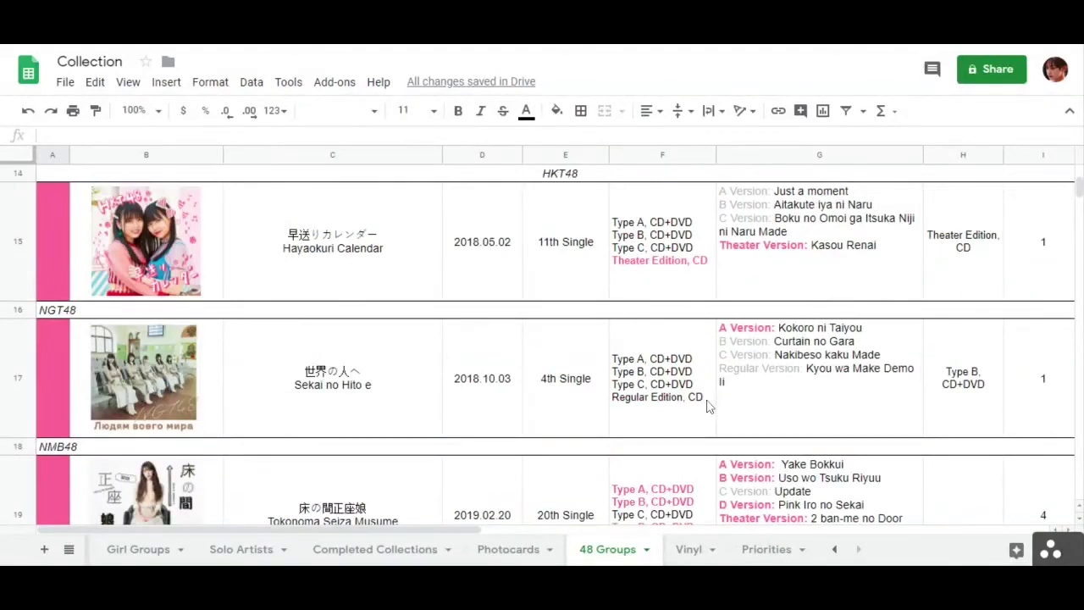
pyautogui.scroll(1, 710, 407)
pyautogui.scroll(-3, 710, 406)
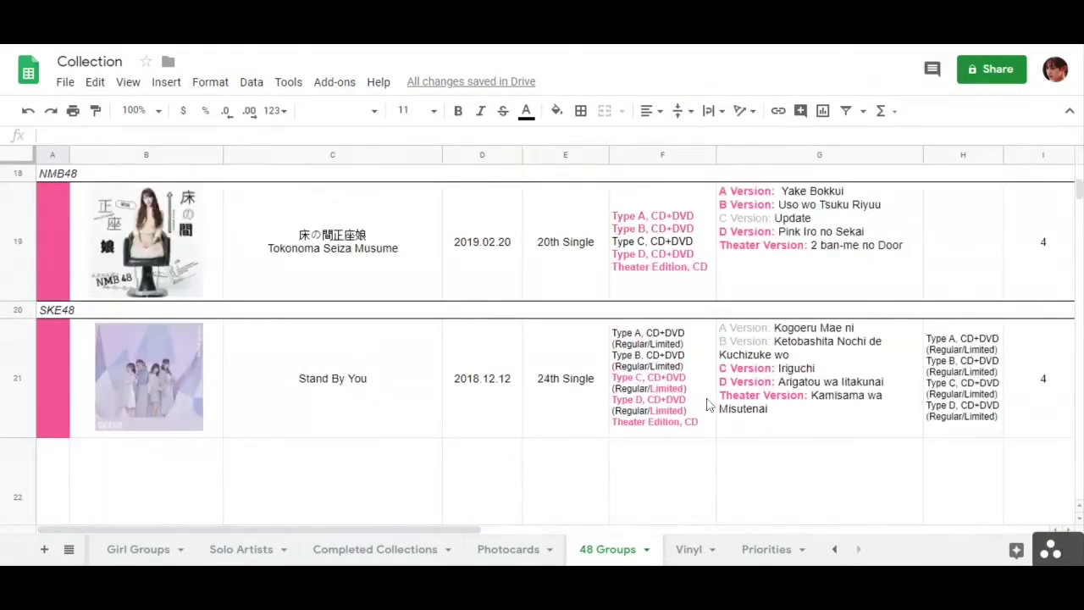
pyautogui.scroll(10, 704, 403)
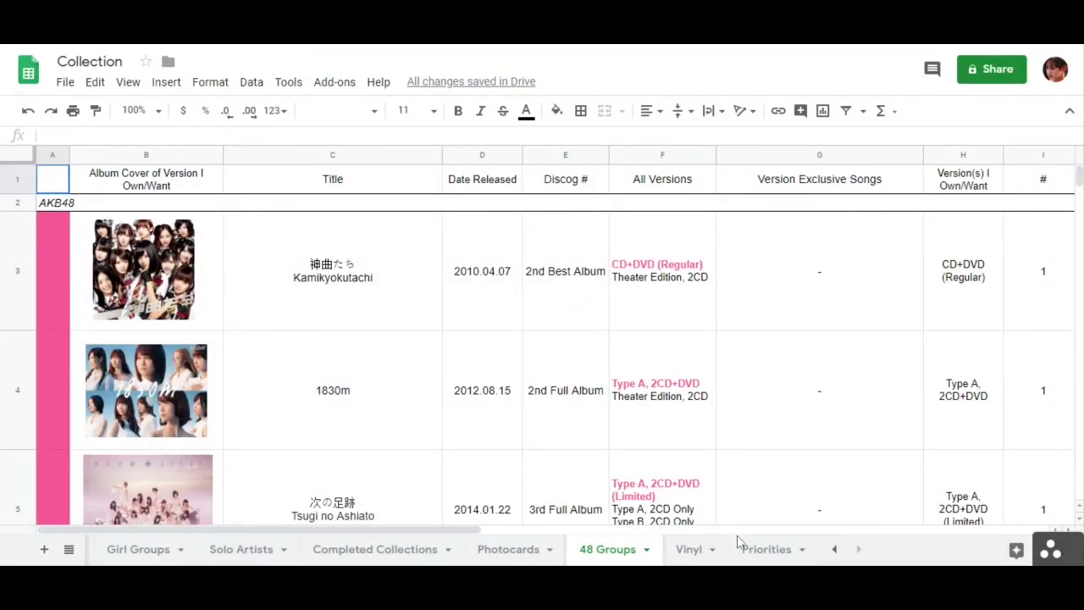
# Step: Open the Vinyl sheet and examine its records from Bring Me the Horizon to the end of the Others section
pyautogui.click(688, 550)
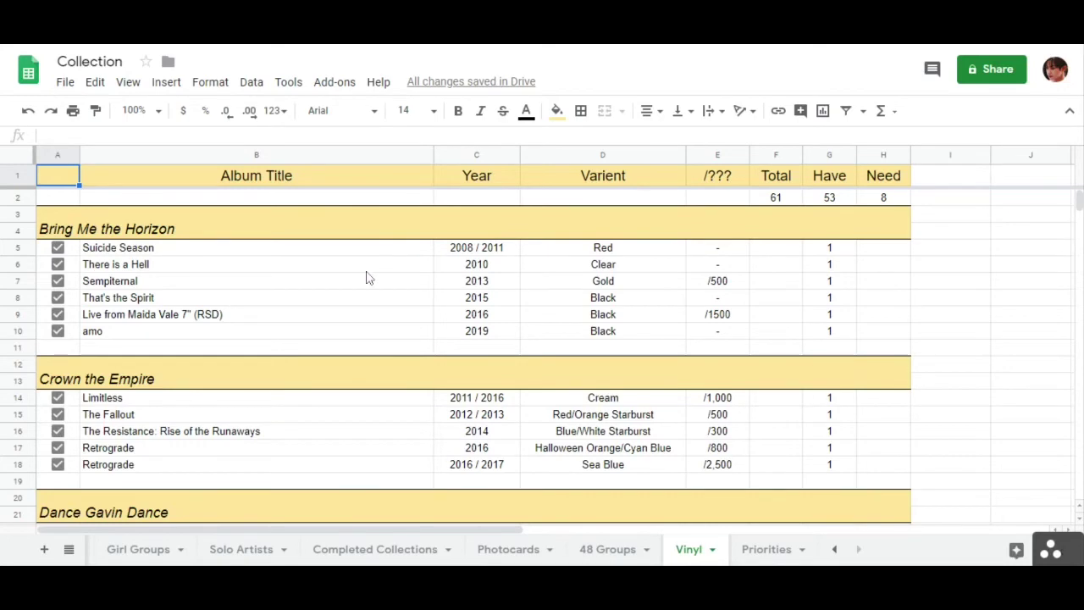
pyautogui.scroll(-5, 359, 269)
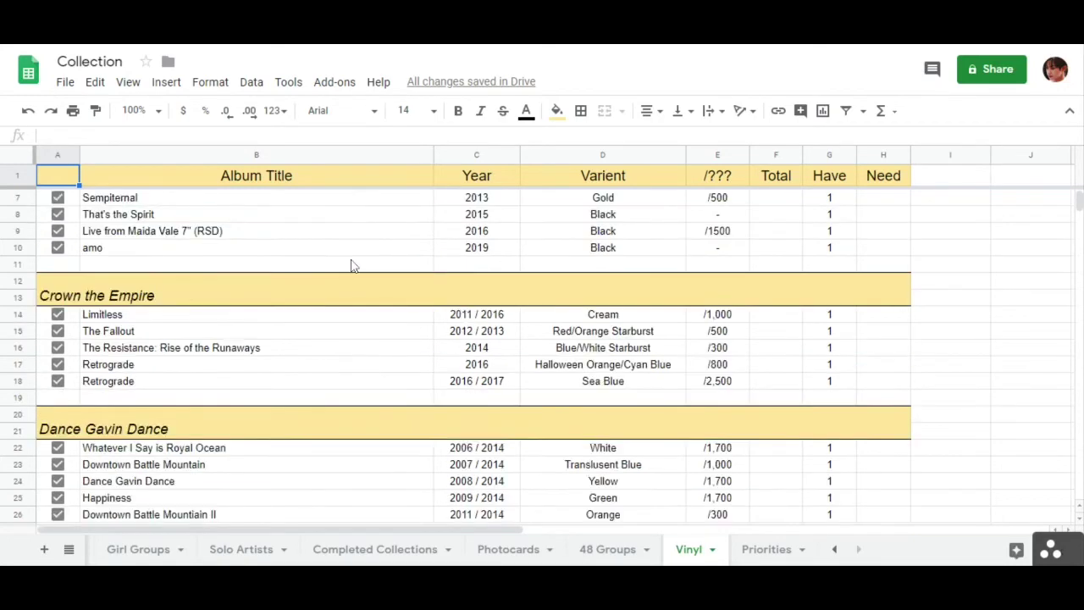
pyautogui.scroll(-5, 351, 261)
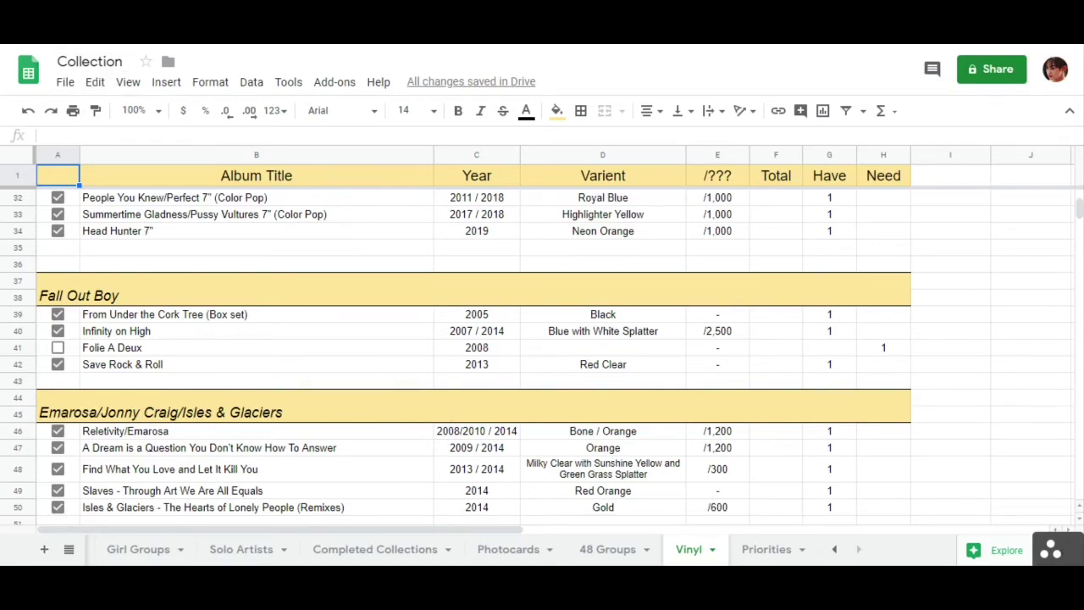
pyautogui.scroll(-12, 253, 382)
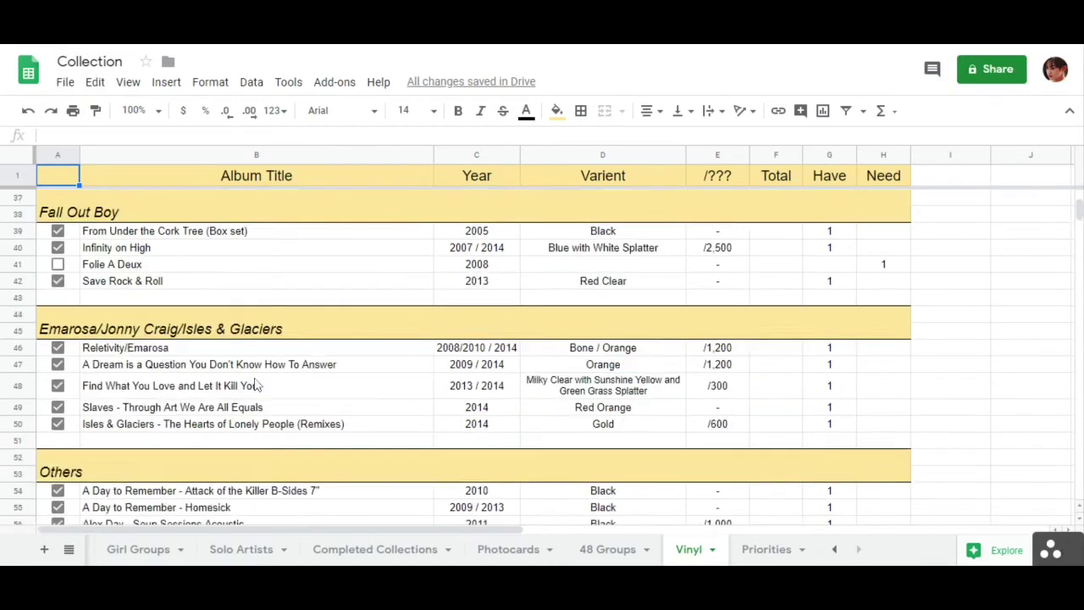
pyautogui.scroll(-3, 252, 383)
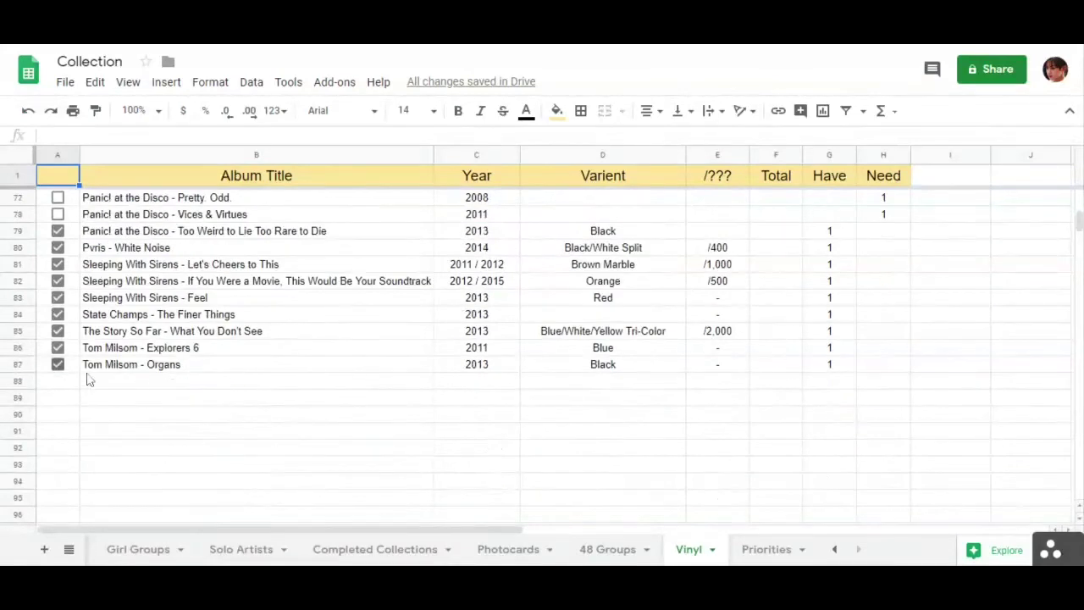
pyautogui.scroll(20, 87, 380)
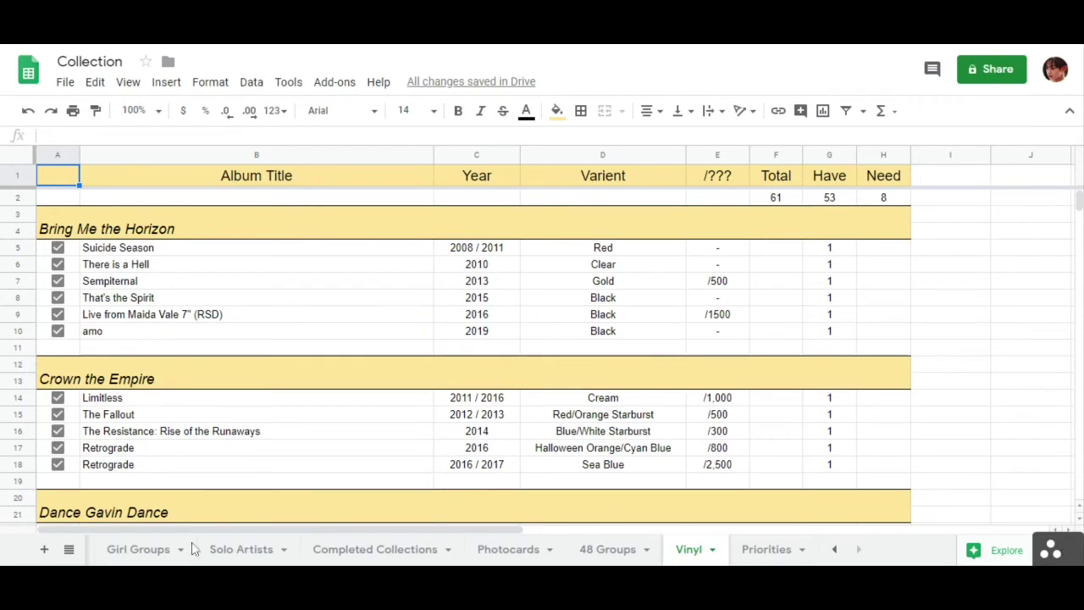
# Step: Open the Priorities sheet and examine the artist list from Hotshot to MVP together with its yes/no column
pyautogui.click(767, 549)
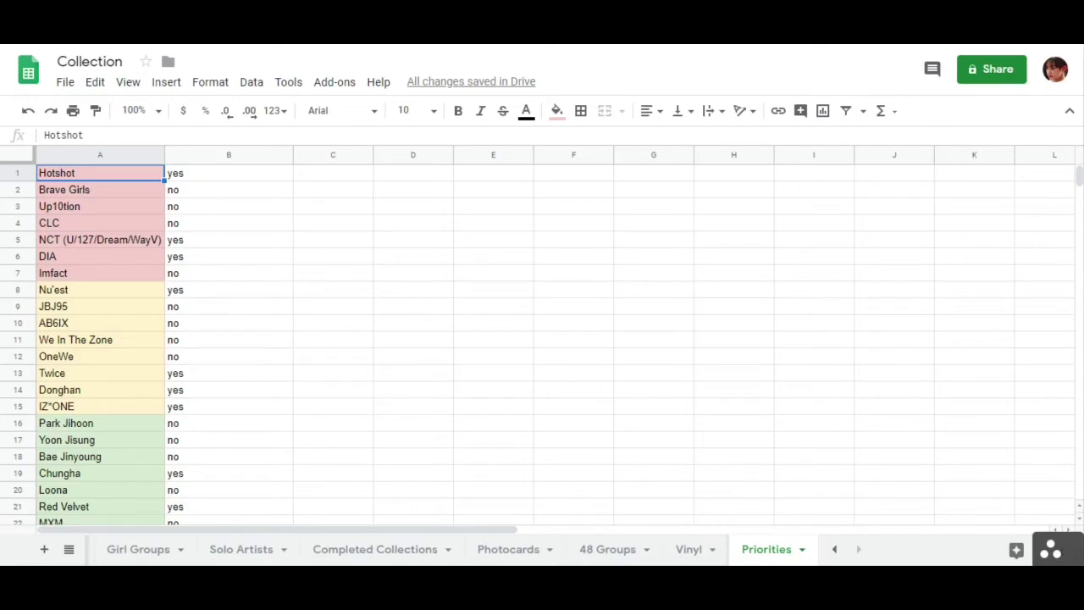
pyautogui.scroll(-5, 105, 257)
pyautogui.scroll(5, 102, 256)
pyautogui.click(242, 155)
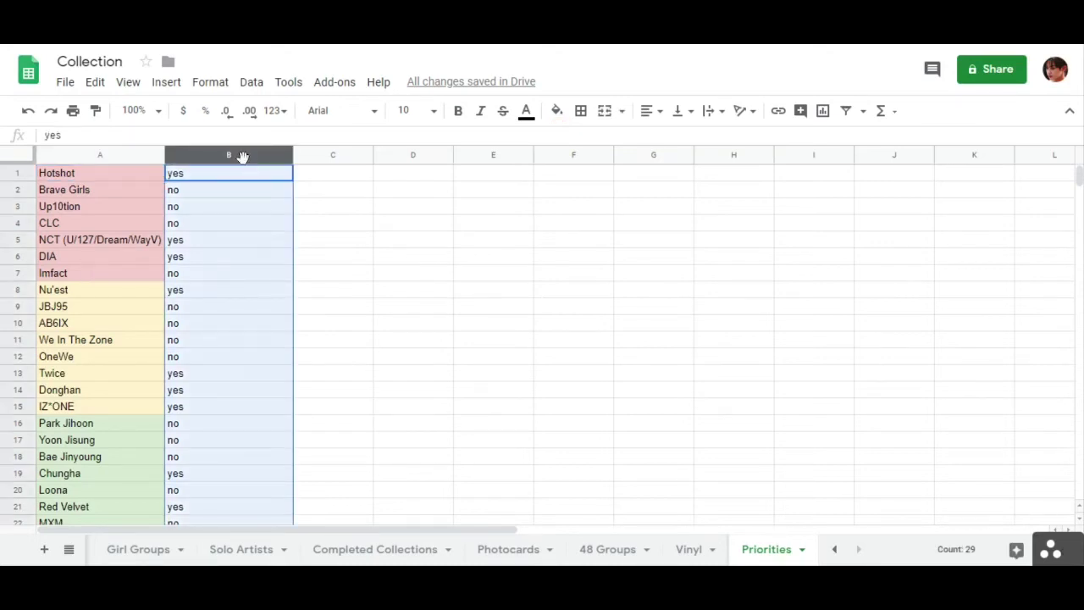
pyautogui.click(151, 223)
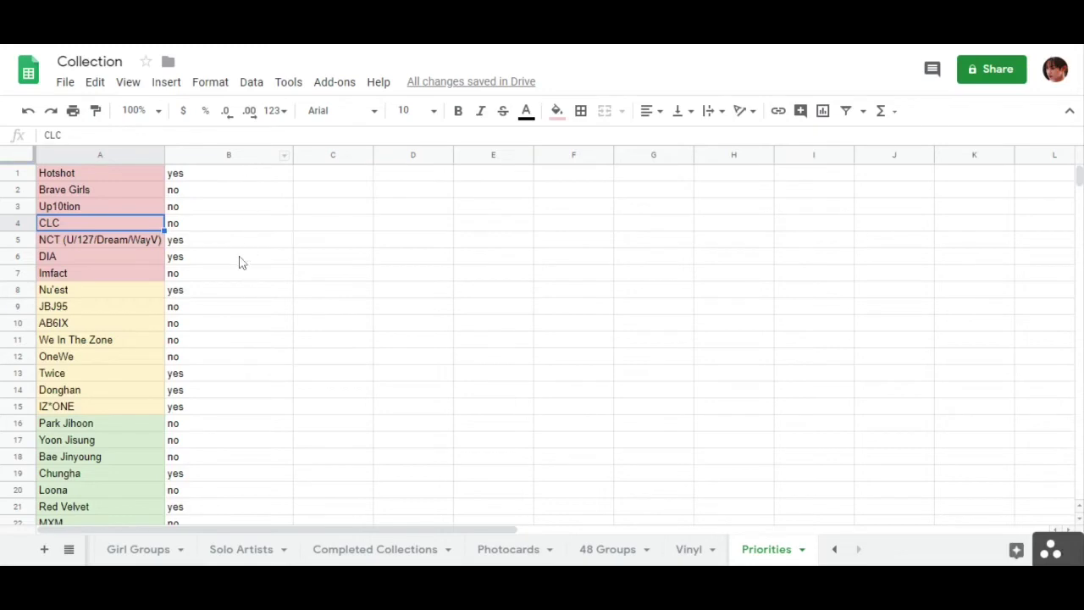
pyautogui.scroll(-5, 239, 263)
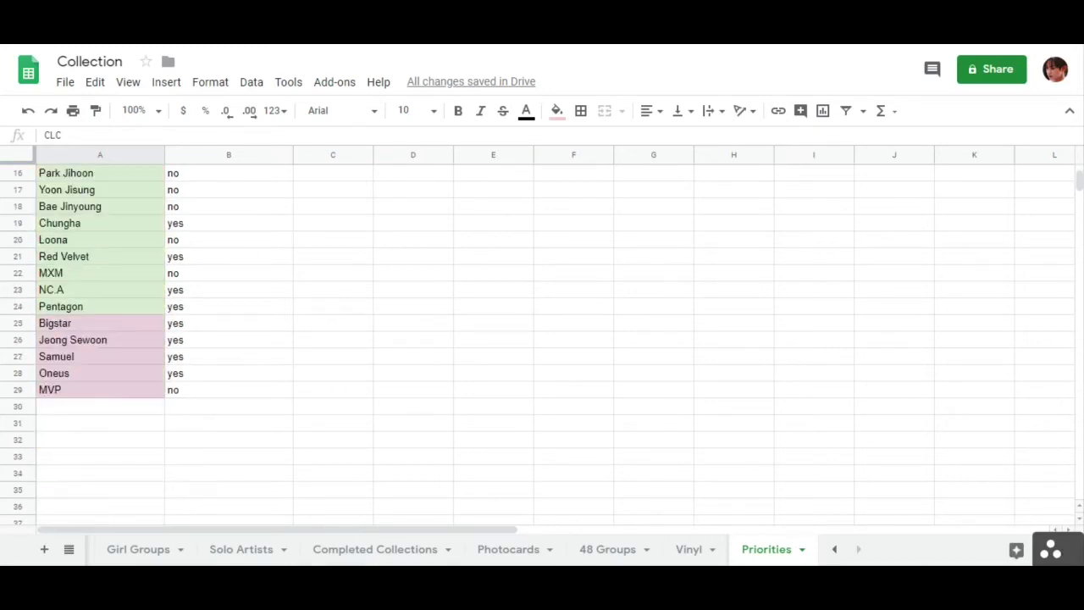
pyautogui.scroll(5, 239, 262)
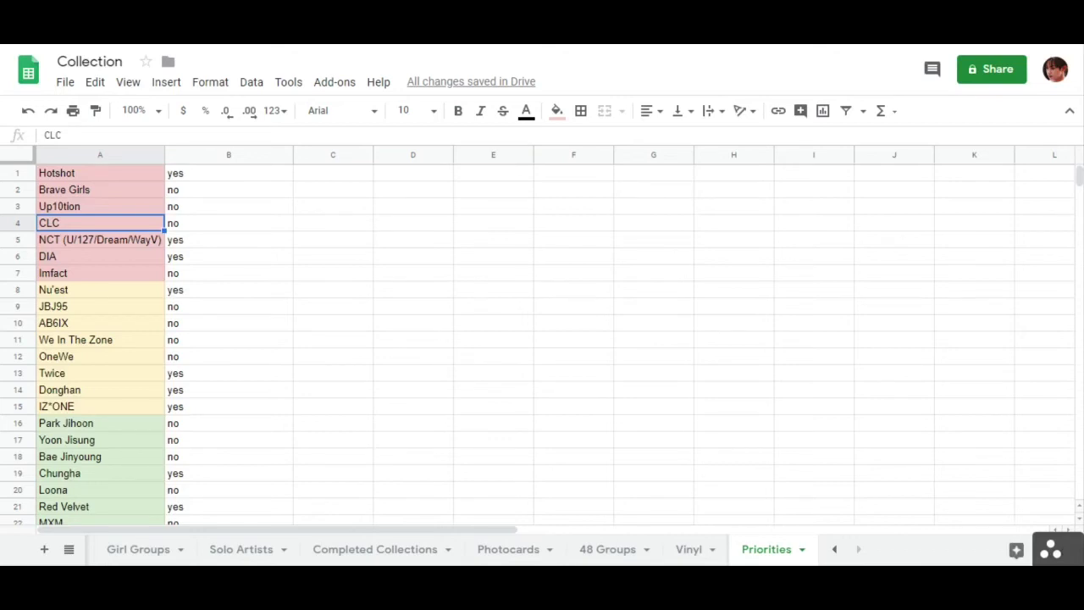
pyautogui.press('Up')
pyautogui.press('Up')
pyautogui.press('Up')
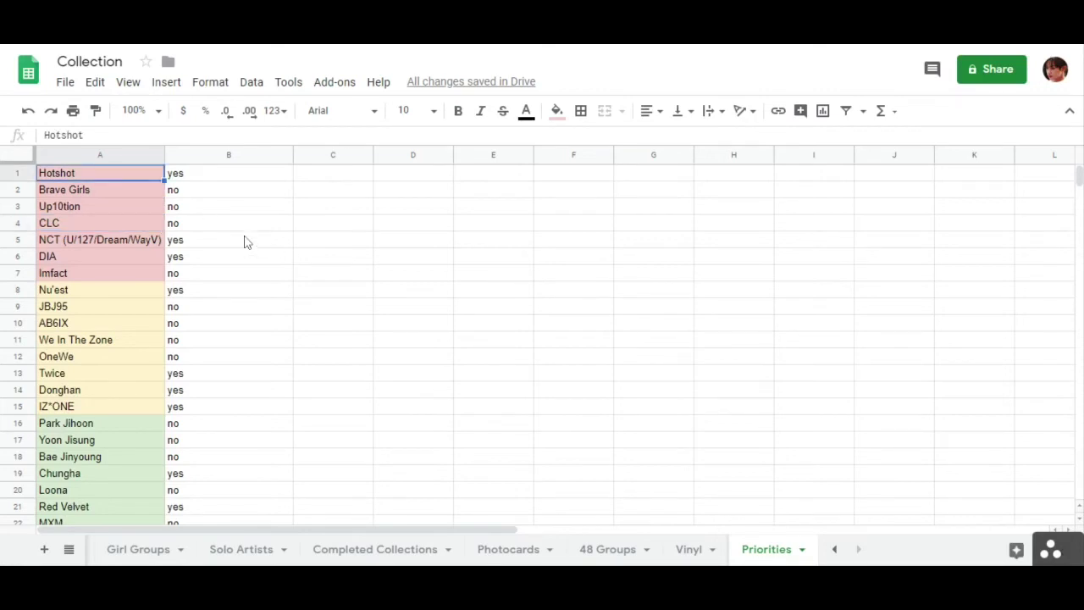
# Step: Examine the yes/no column of the priority list, comparing the entries for Hotshot and Brave Girls
pyautogui.click(234, 151)
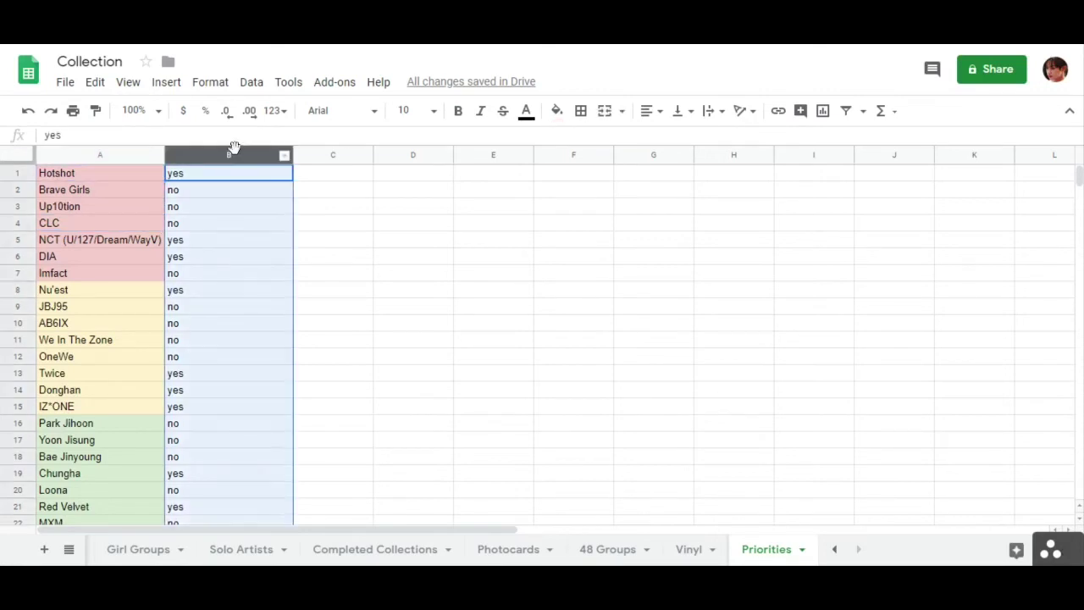
pyautogui.click(189, 178)
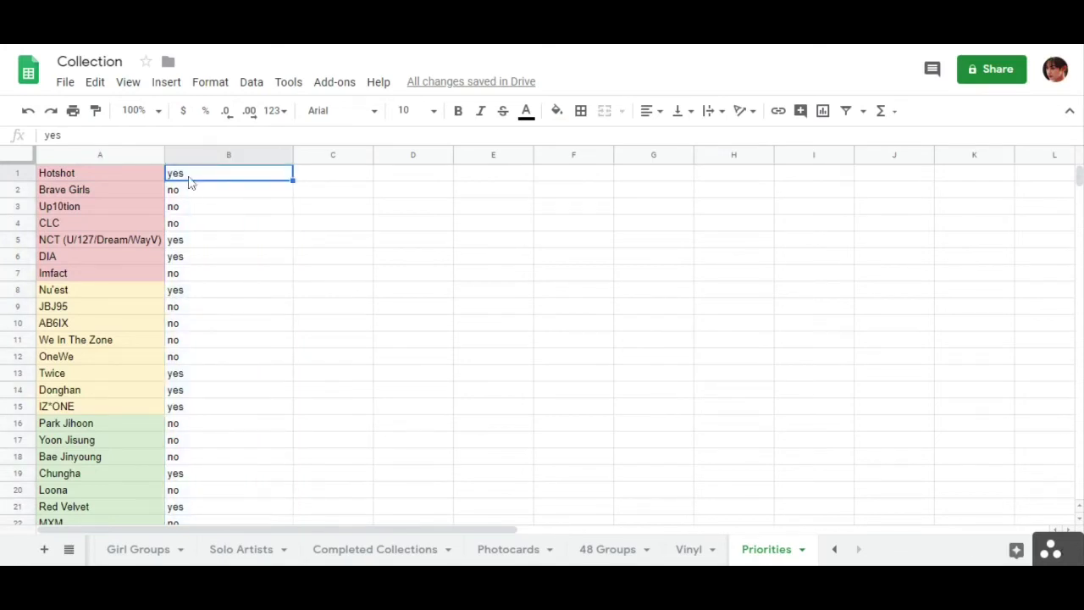
pyautogui.click(107, 171)
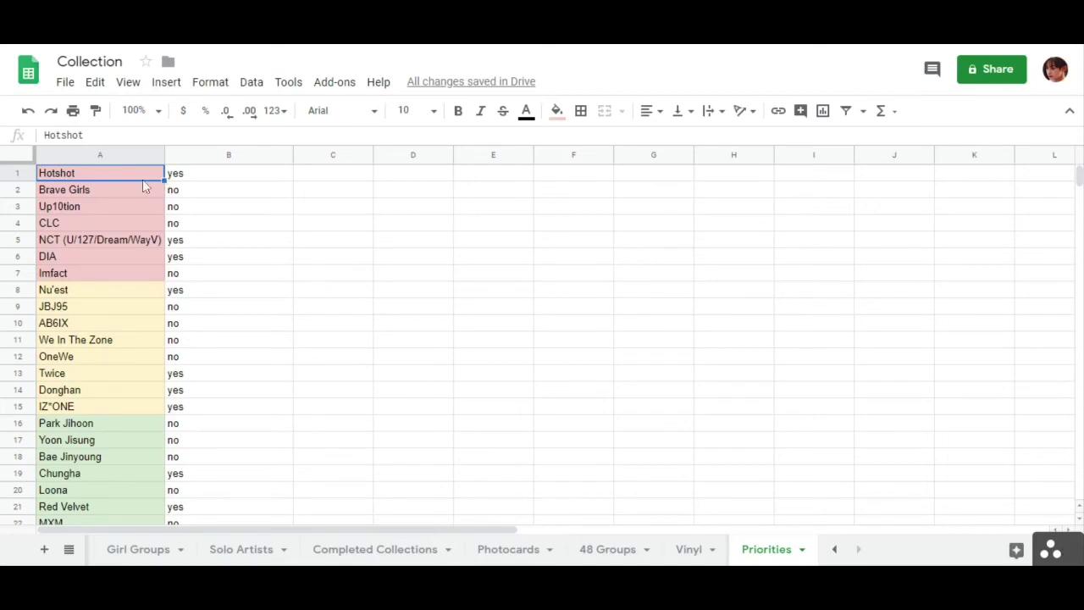
pyautogui.click(230, 181)
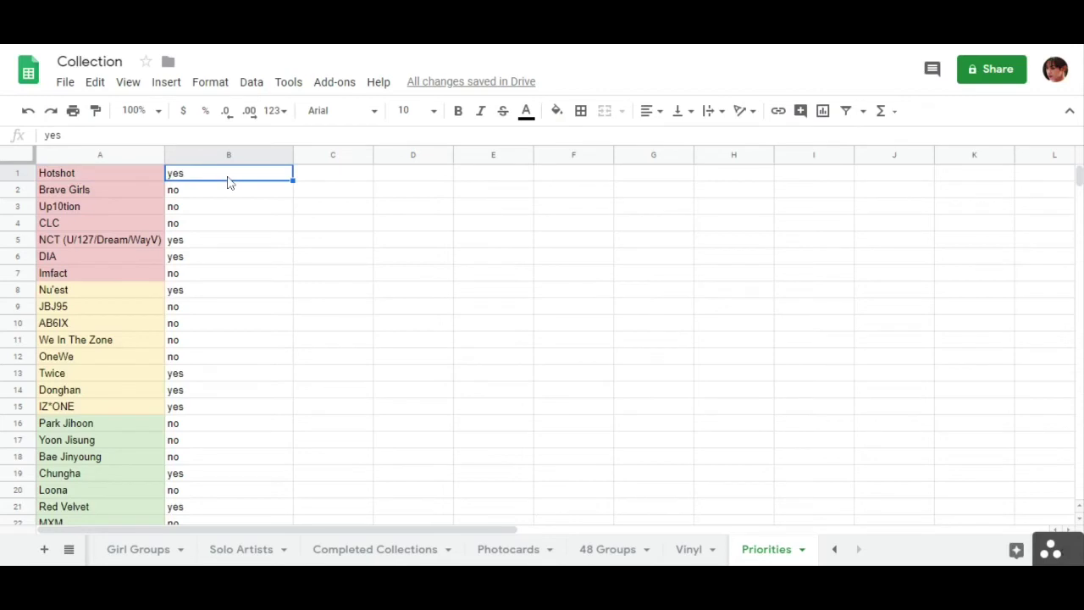
pyautogui.click(190, 195)
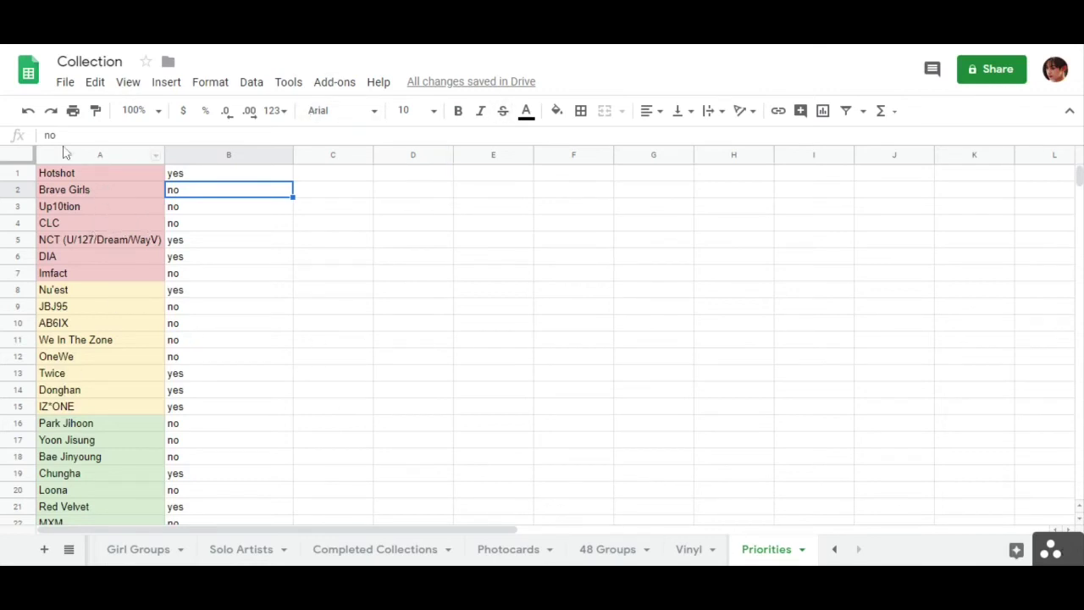
# Step: Examine the red, yellow, green and purple priority tiers in column A and return to Hotshot
pyautogui.moveTo(112, 173); pyautogui.dragTo(99, 279)
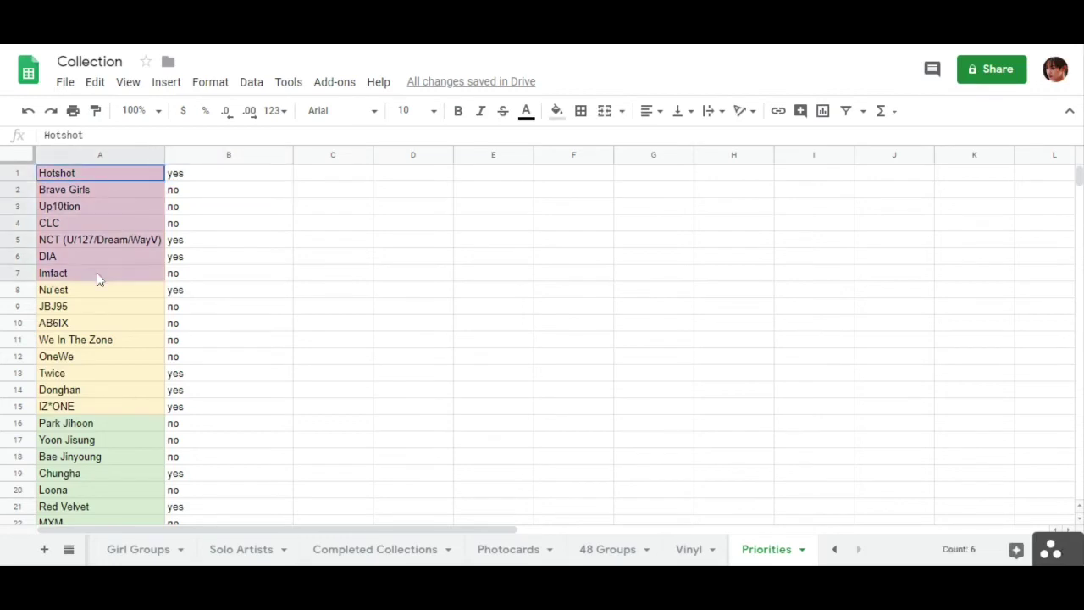
pyautogui.scroll(-1, 99, 293)
pyautogui.click(100, 260)
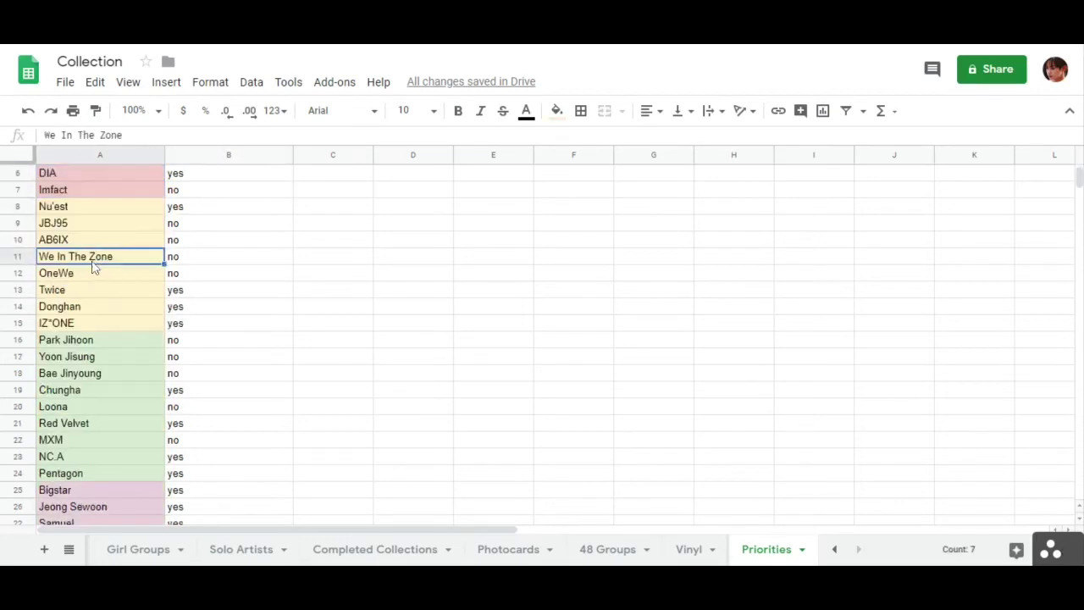
pyautogui.scroll(-2, 92, 266)
pyautogui.click(90, 261)
pyautogui.click(76, 346)
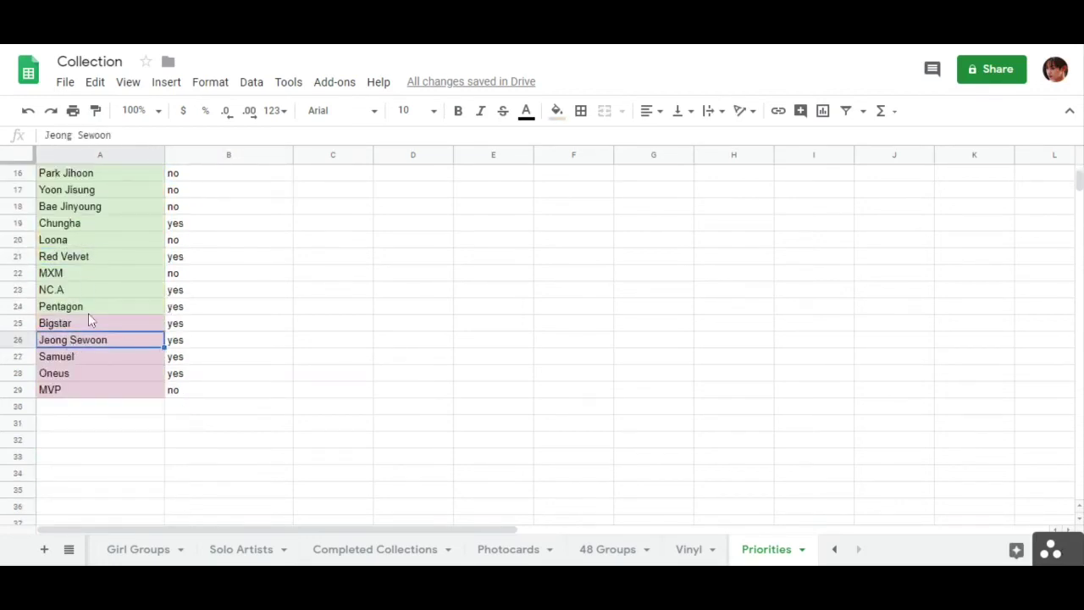
pyautogui.scroll(3, 187, 251)
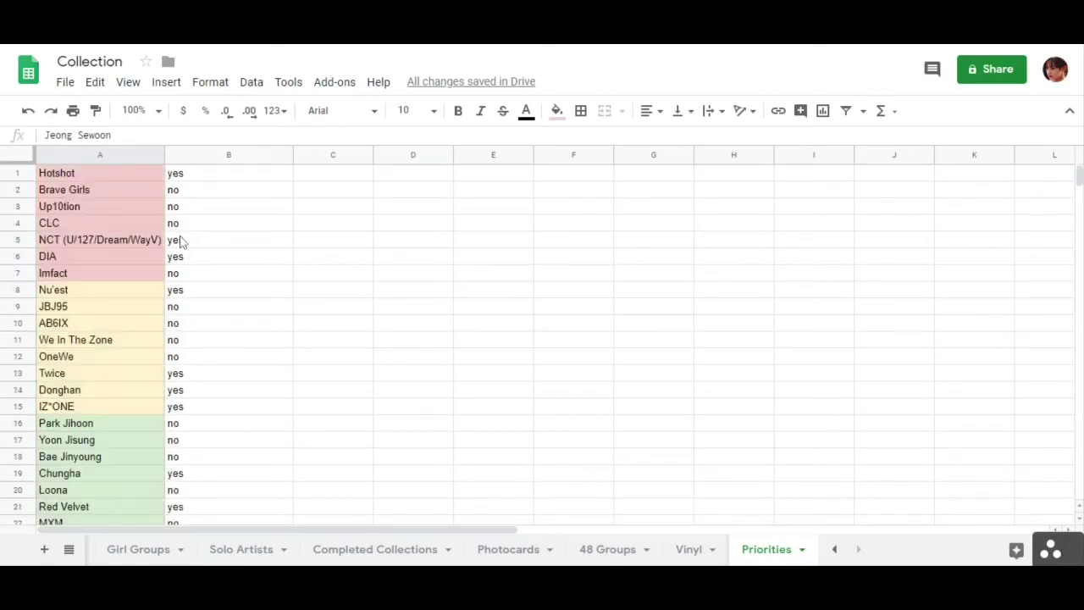
pyautogui.click(100, 176)
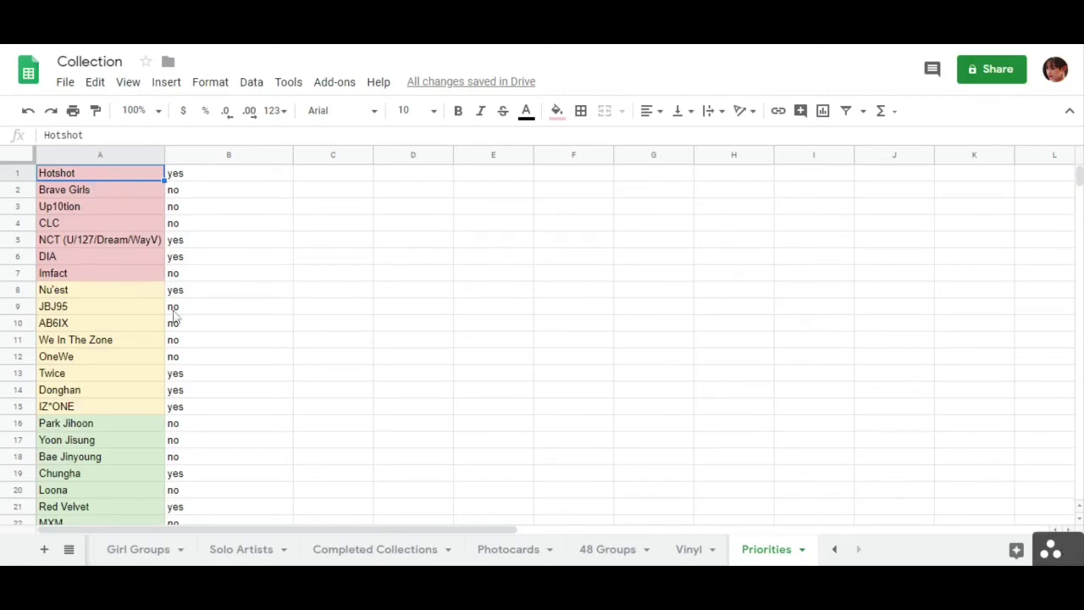
# Step: Review the priority order again, selecting the red tier from Hotshot to Imfact and the yellow tier from Nu'est to IZ*ONE
pyautogui.scroll(-1, 100, 282)
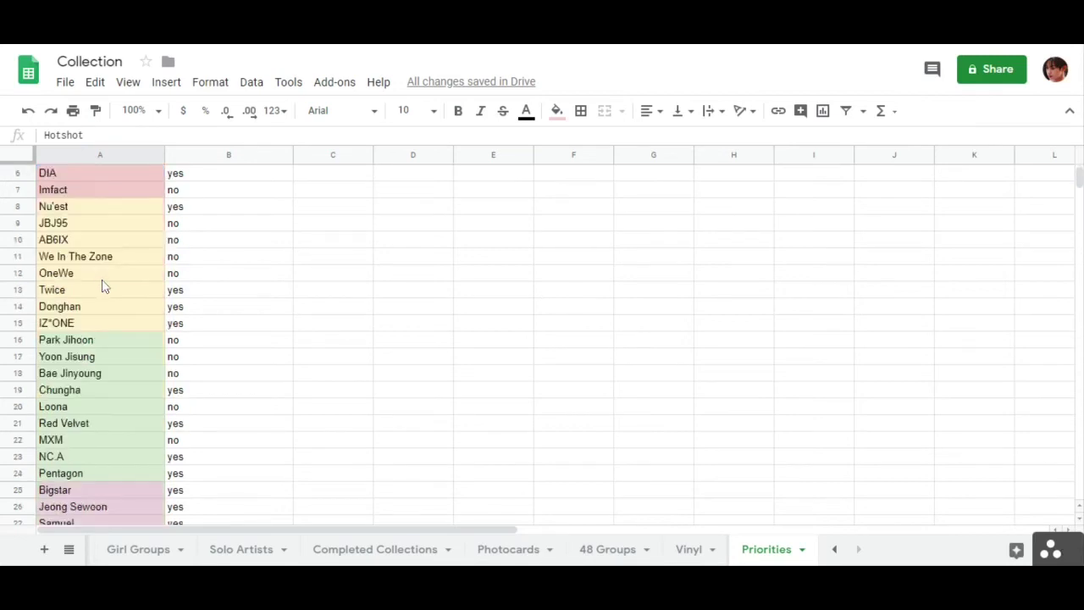
pyautogui.scroll(-1, 99, 283)
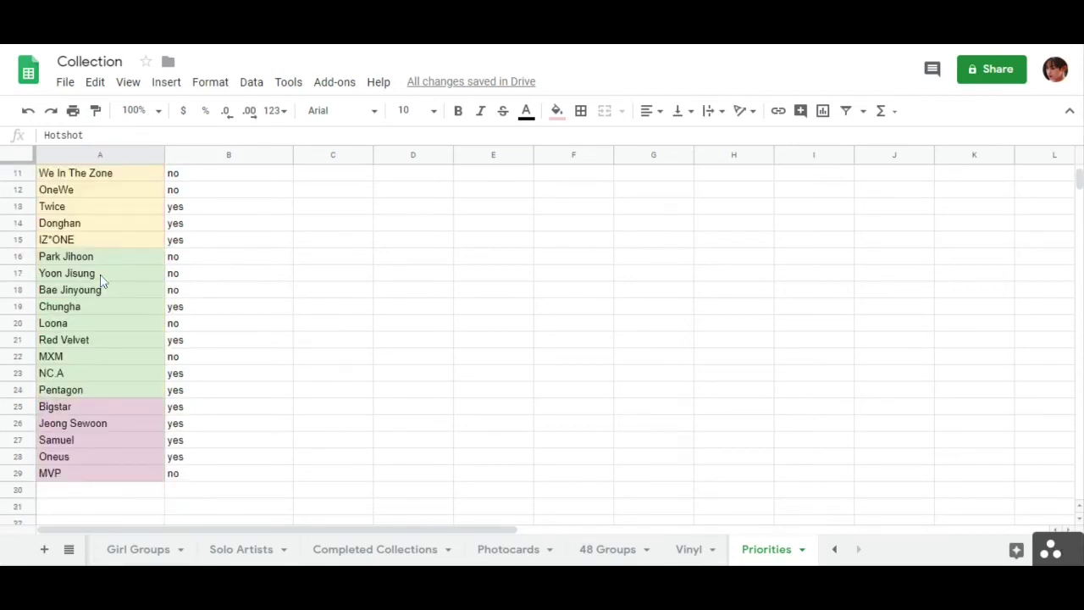
pyautogui.scroll(2, 100, 282)
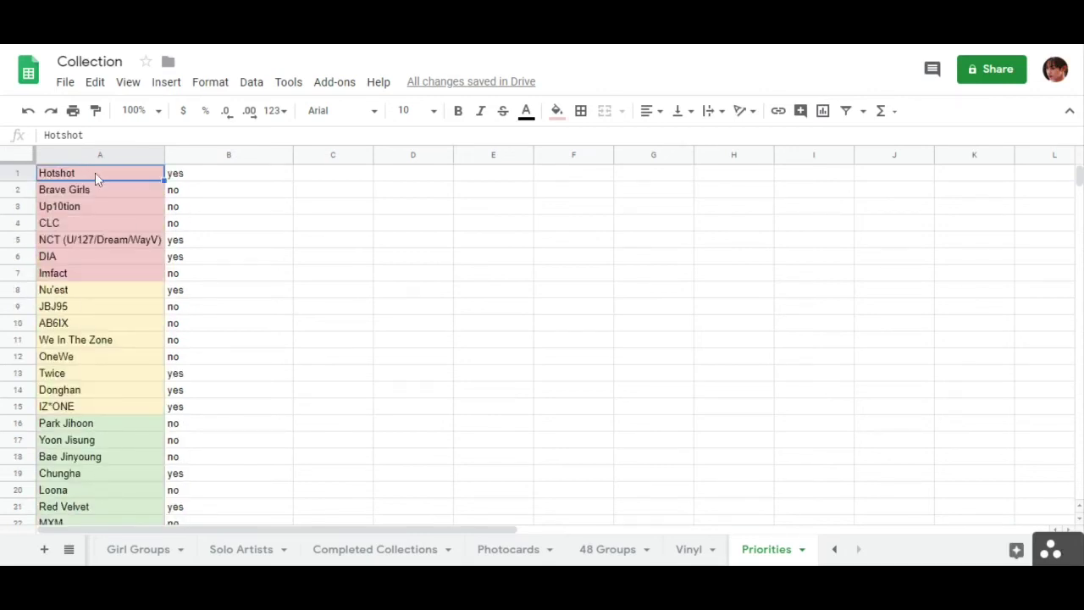
pyautogui.moveTo(95, 173); pyautogui.dragTo(80, 275)
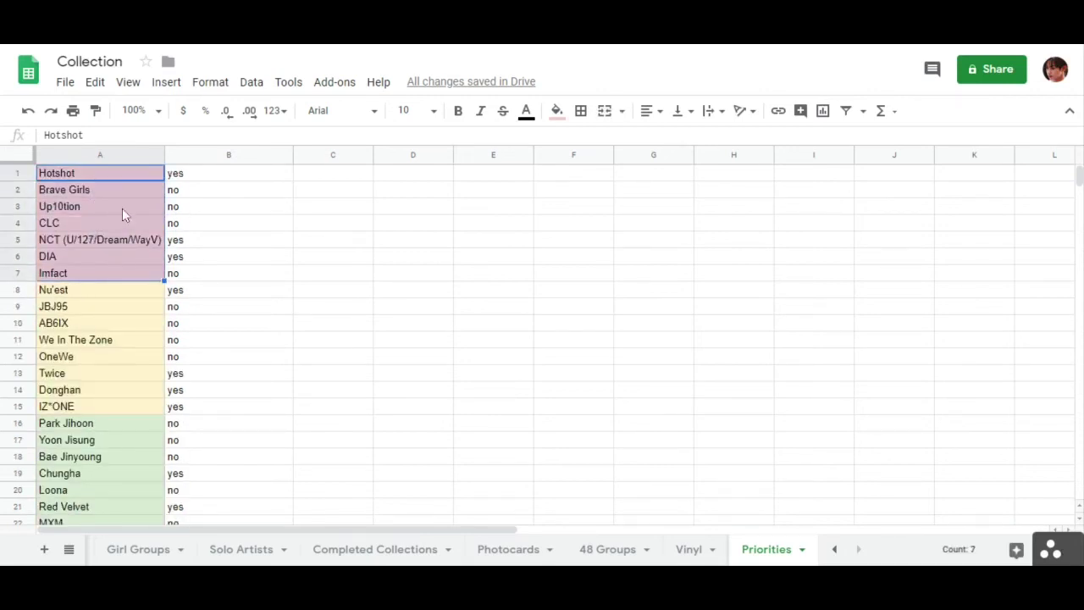
pyautogui.click(80, 193)
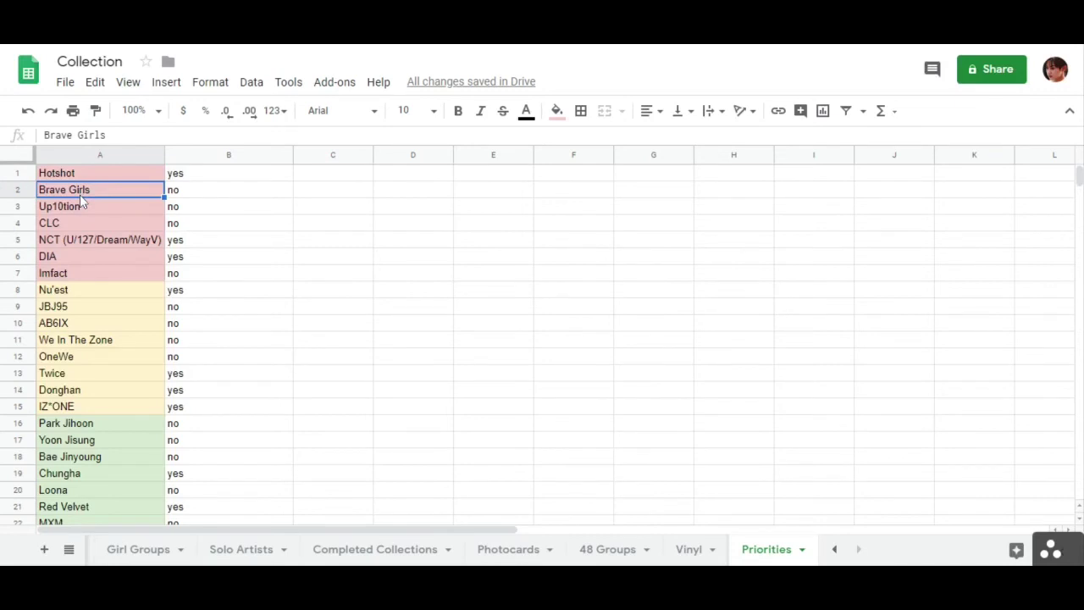
pyautogui.scroll(-1, 72, 205)
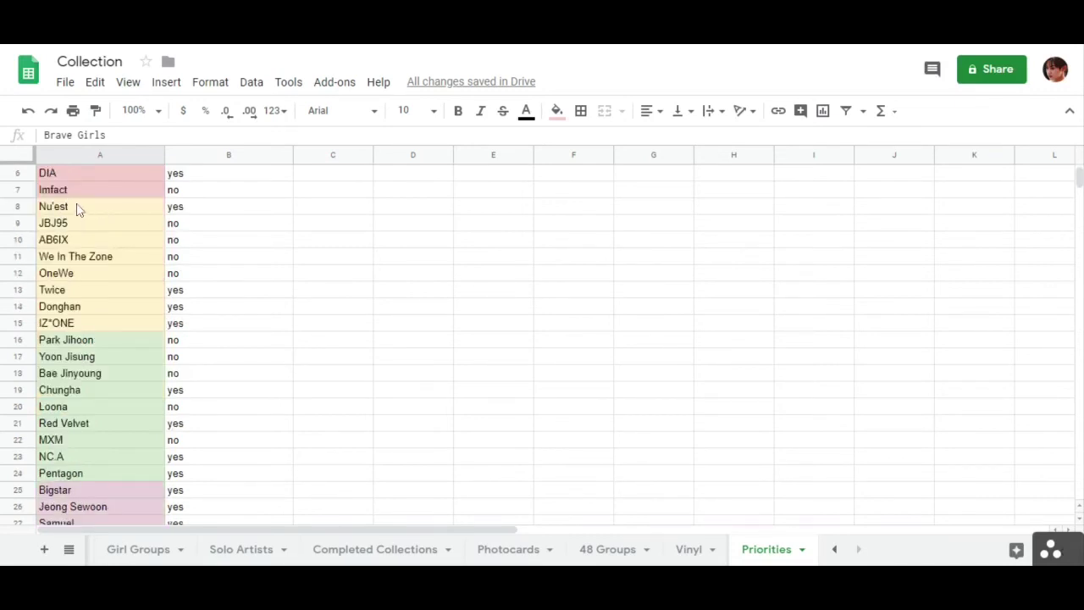
pyautogui.moveTo(75, 208); pyautogui.dragTo(56, 327)
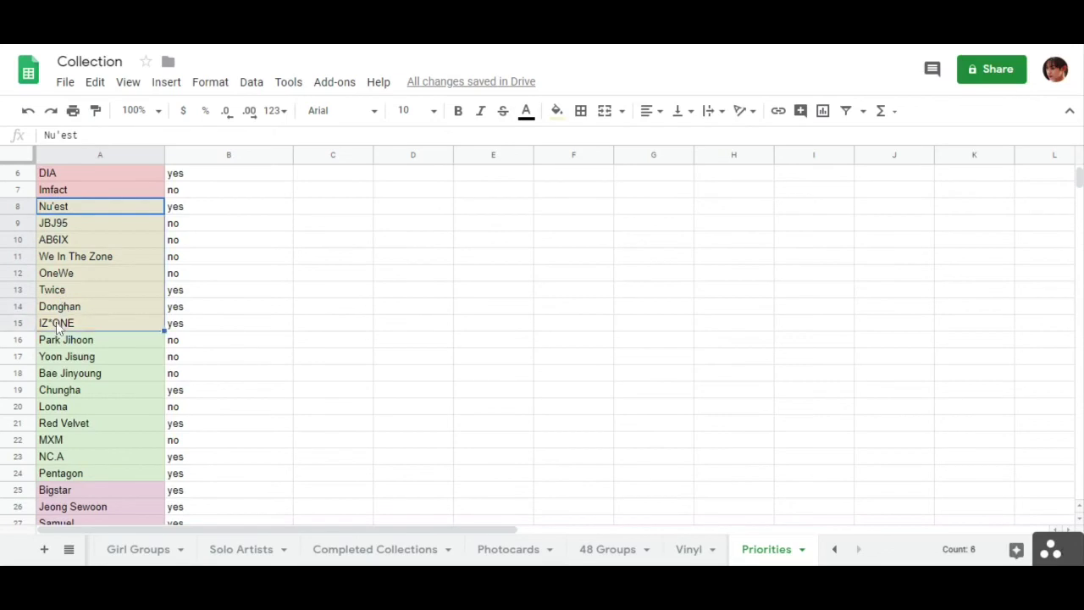
pyautogui.click(74, 246)
pyautogui.scroll(1, 75, 240)
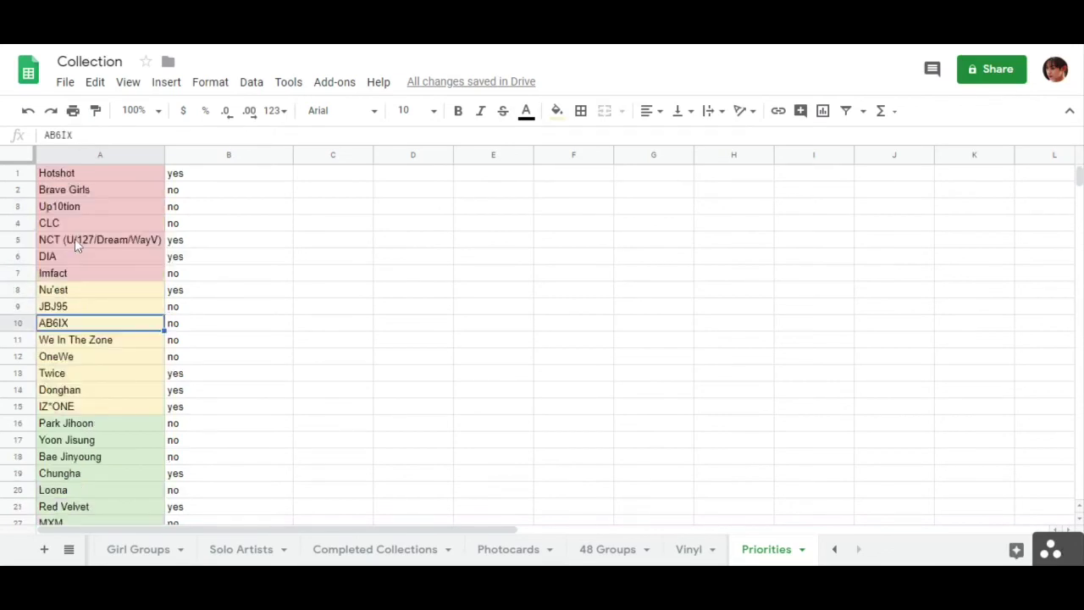
pyautogui.click(83, 174)
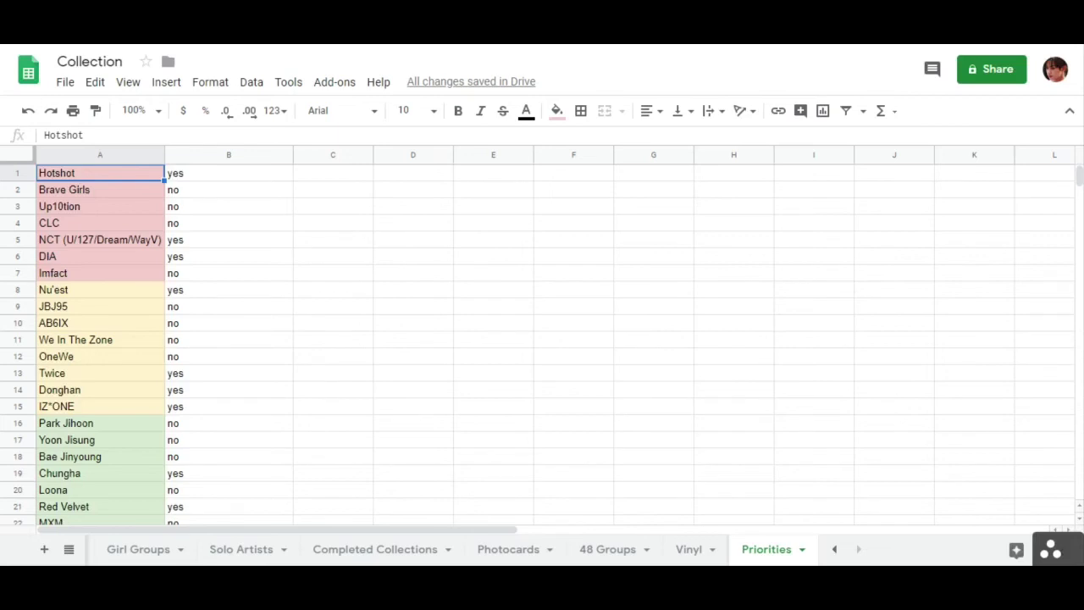
# Step: Return to the first sheets of the workbook and look over 2019 New Releases, Boy Groups and Girl Groups
pyautogui.click(835, 550)
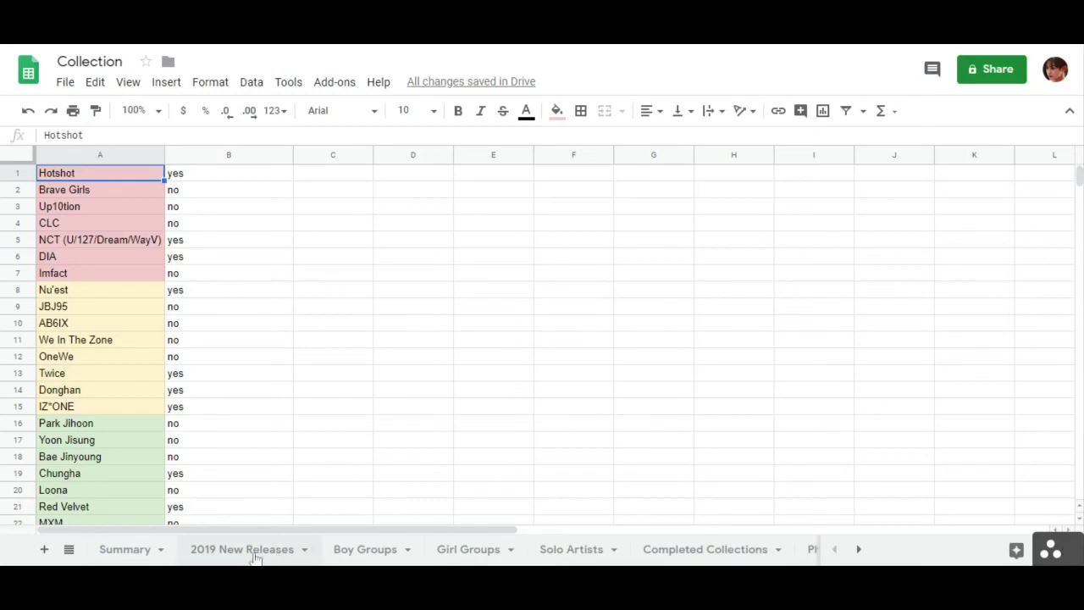
pyautogui.click(256, 554)
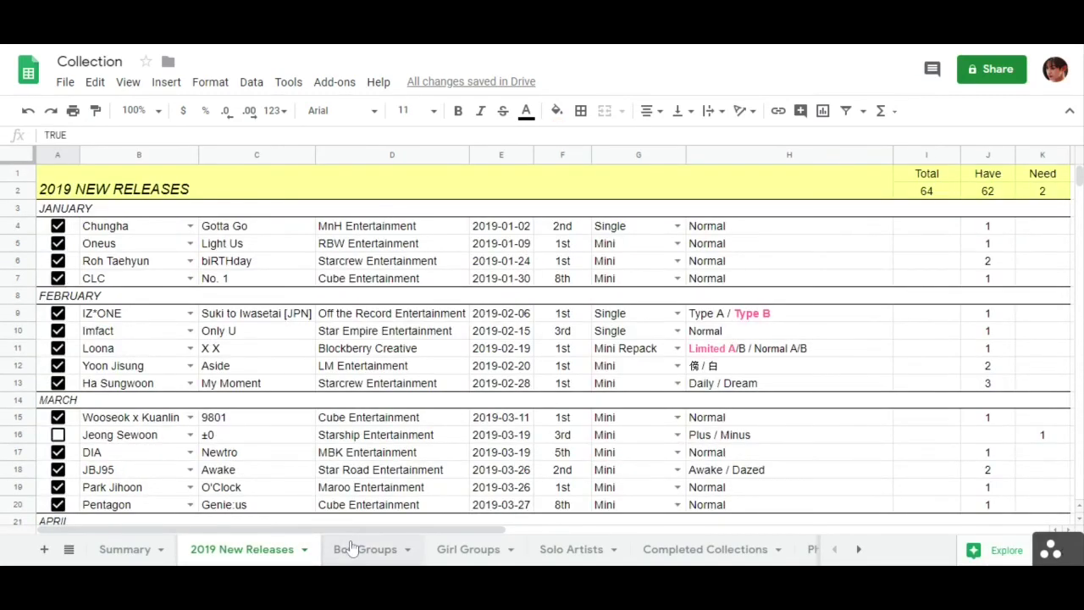
pyautogui.click(350, 549)
pyautogui.click(476, 560)
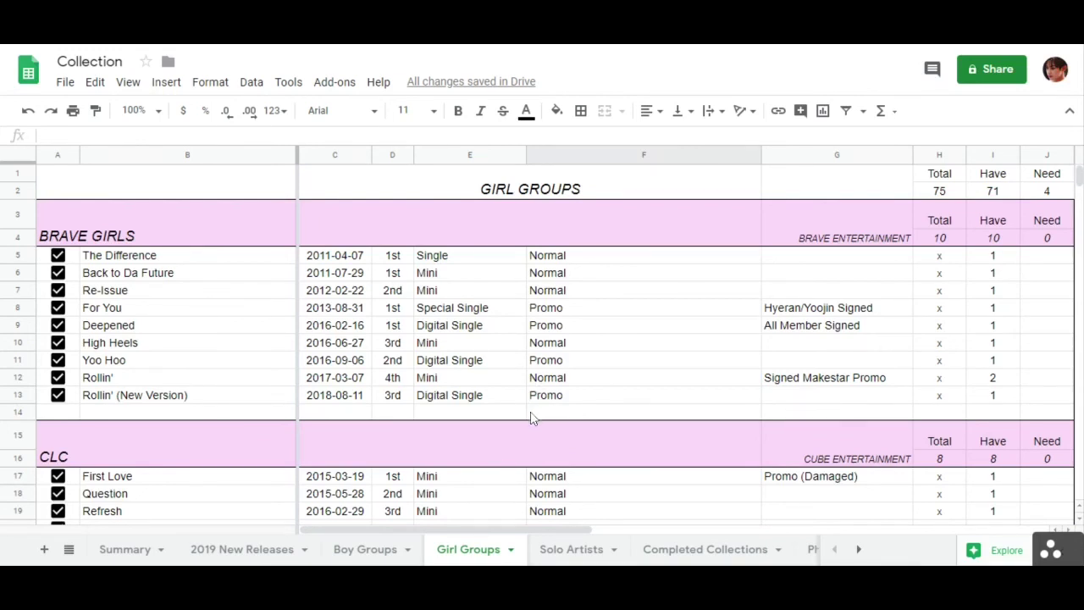
# Step: Revisit the Summary, 2019 New Releases and Boy Groups sheets, then view Completed Collections and Solo Artists
pyautogui.click(150, 551)
pyautogui.click(259, 550)
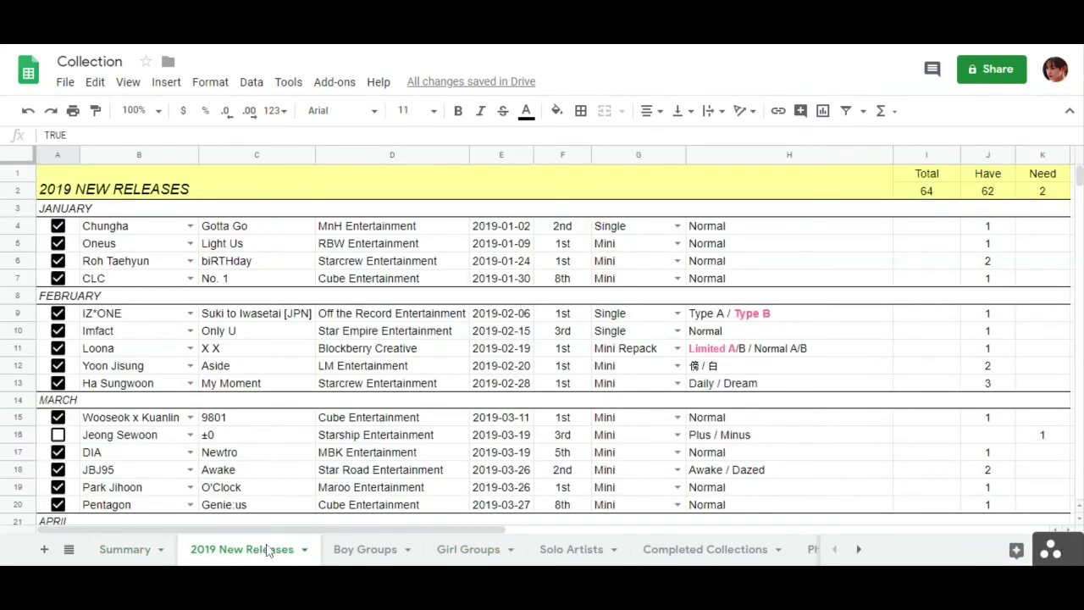
pyautogui.click(349, 551)
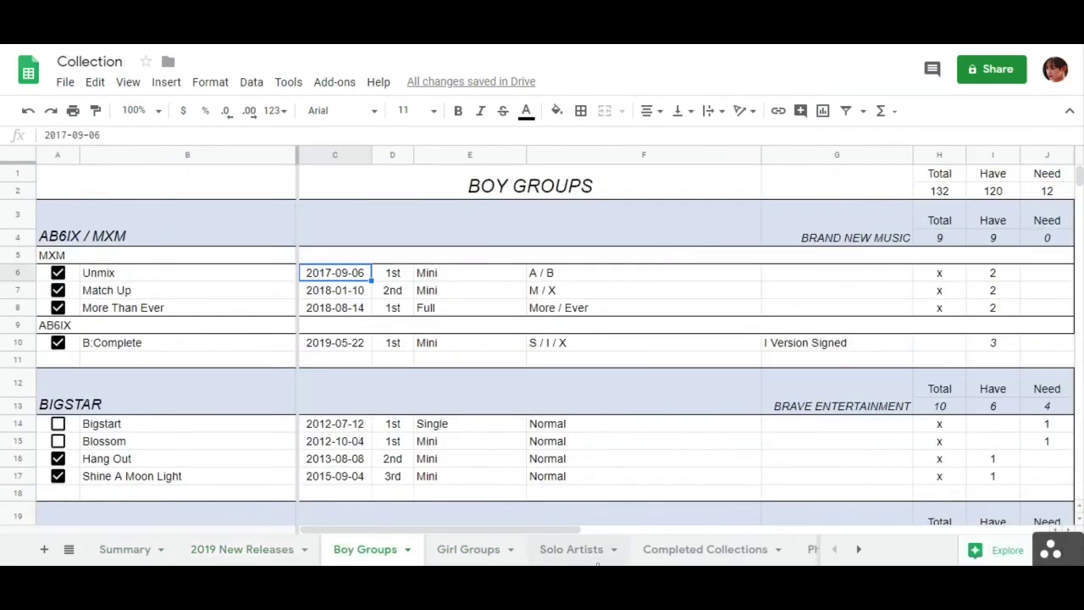
pyautogui.click(712, 557)
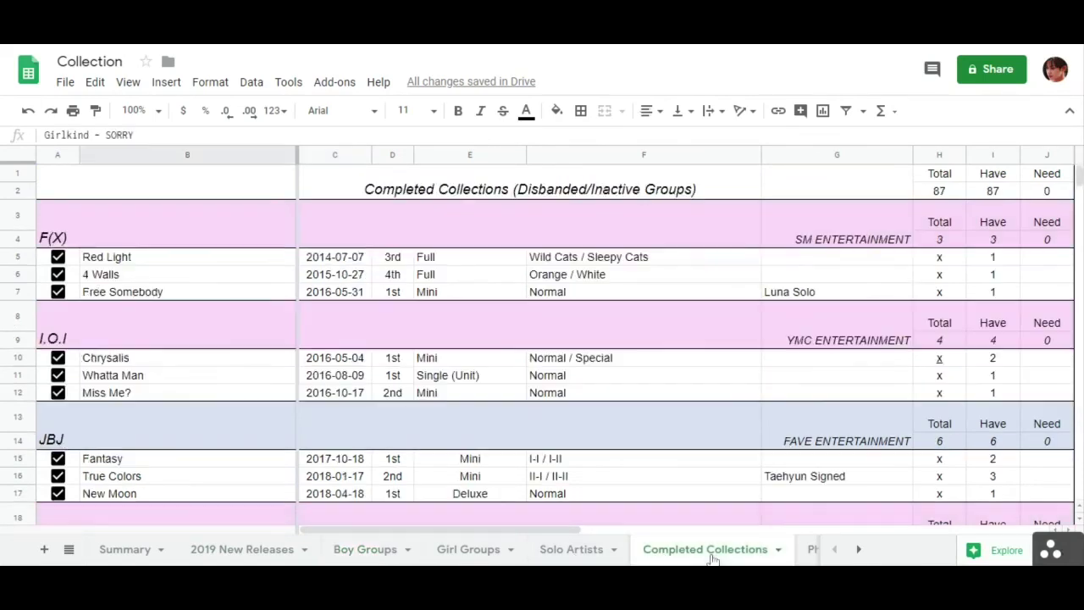
pyautogui.click(552, 550)
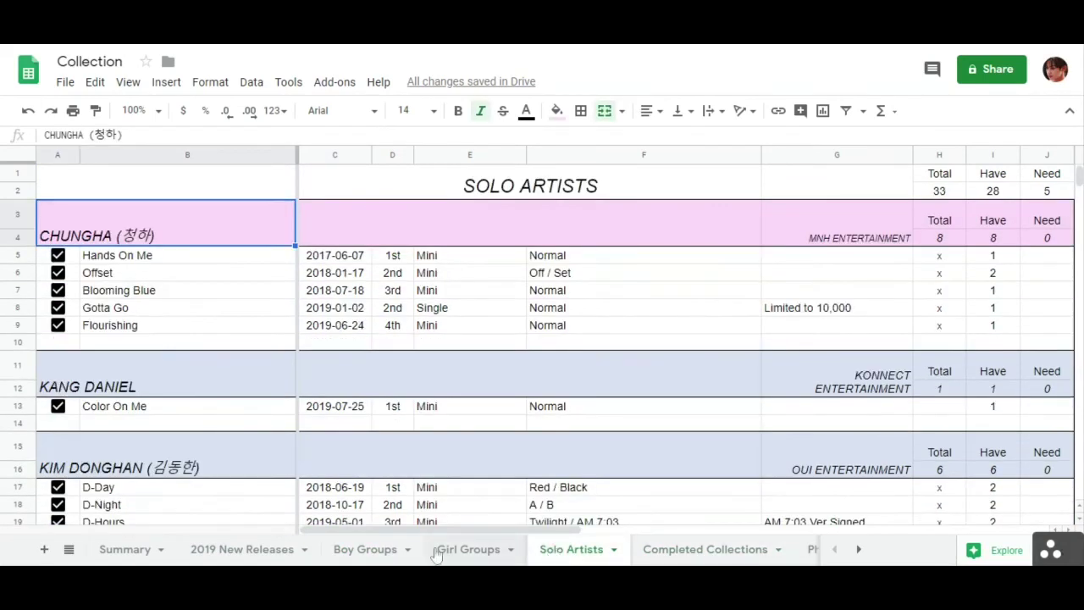
# Step: Go back through the Girl Groups, Boy Groups and 2019 New Releases sheets and finish on the Summary sheet
pyautogui.click(438, 557)
pyautogui.click(368, 557)
pyautogui.click(226, 555)
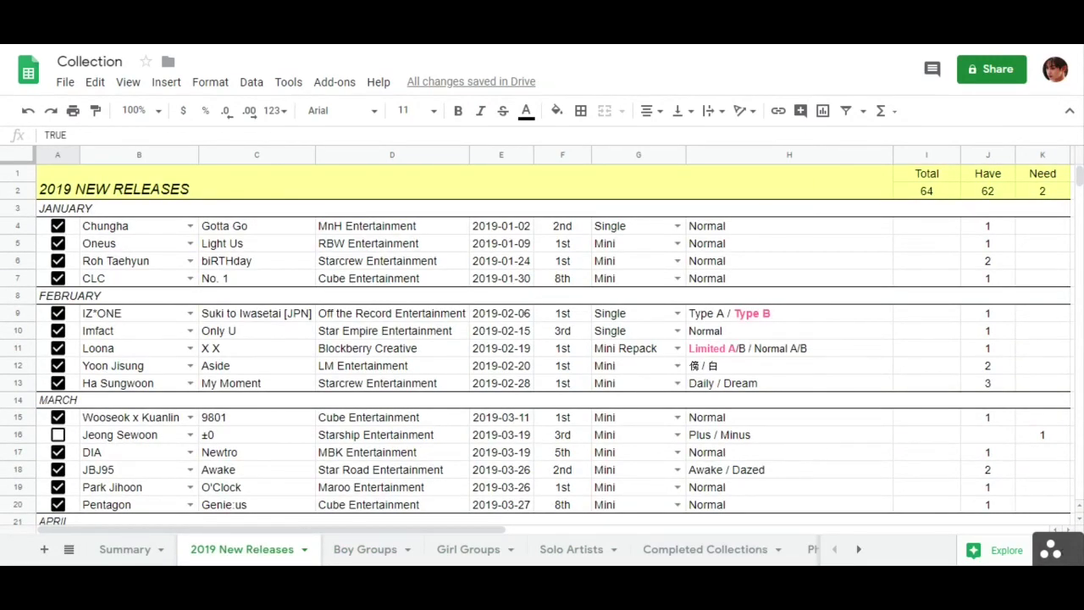
pyautogui.click(124, 549)
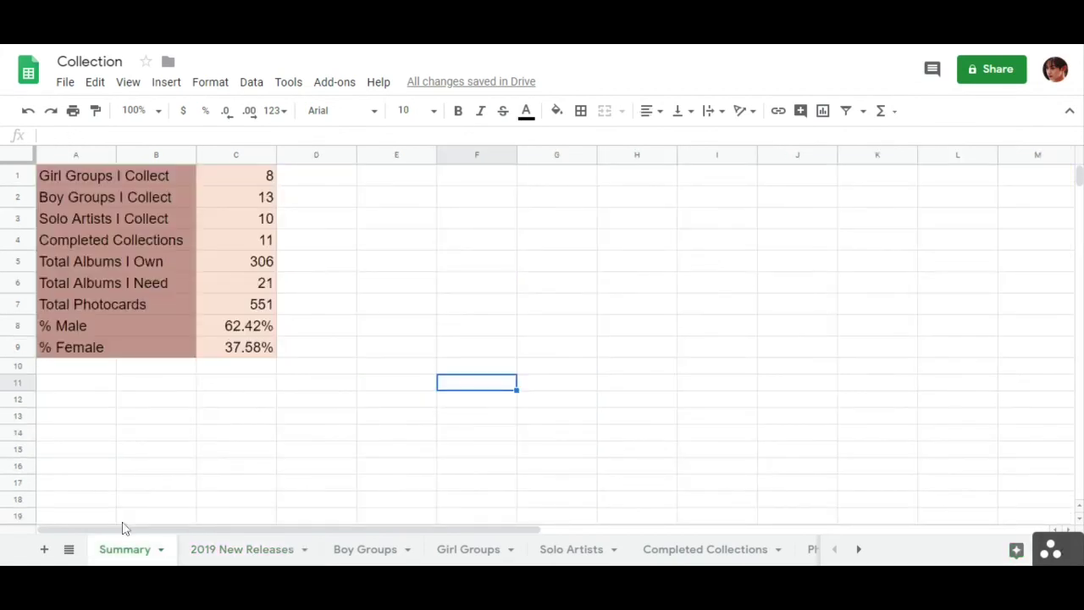